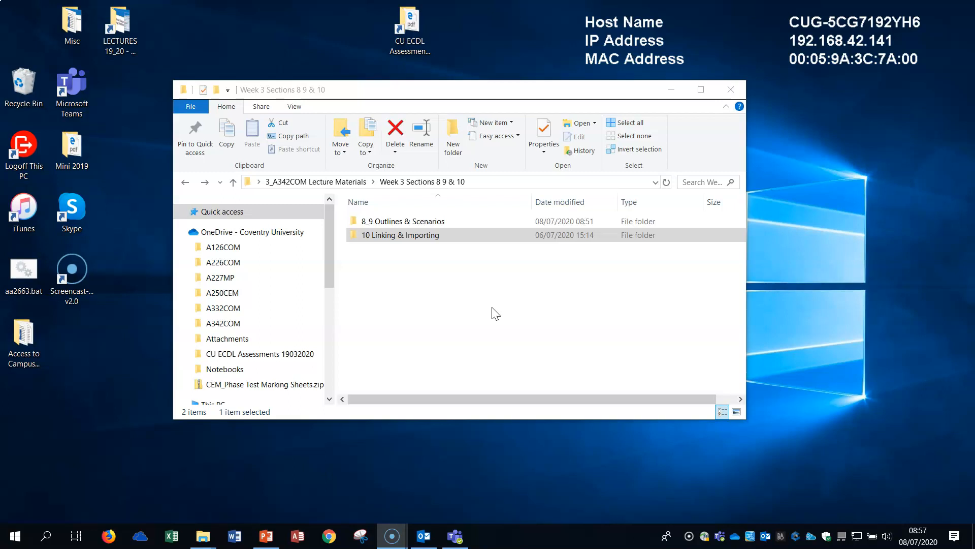
Open the 1_Linking folder inside the 10 Linking & Importing folder
double_click(421, 237)
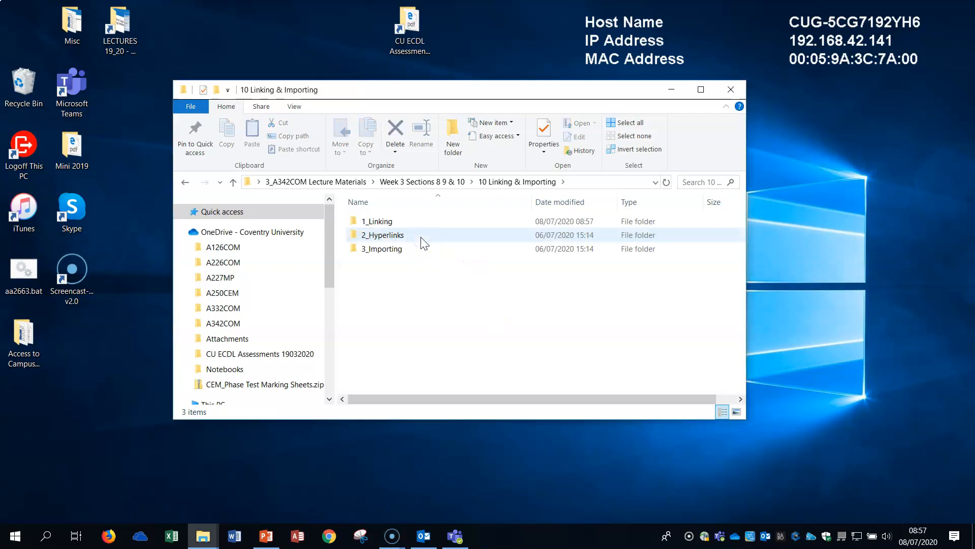
click(349, 184)
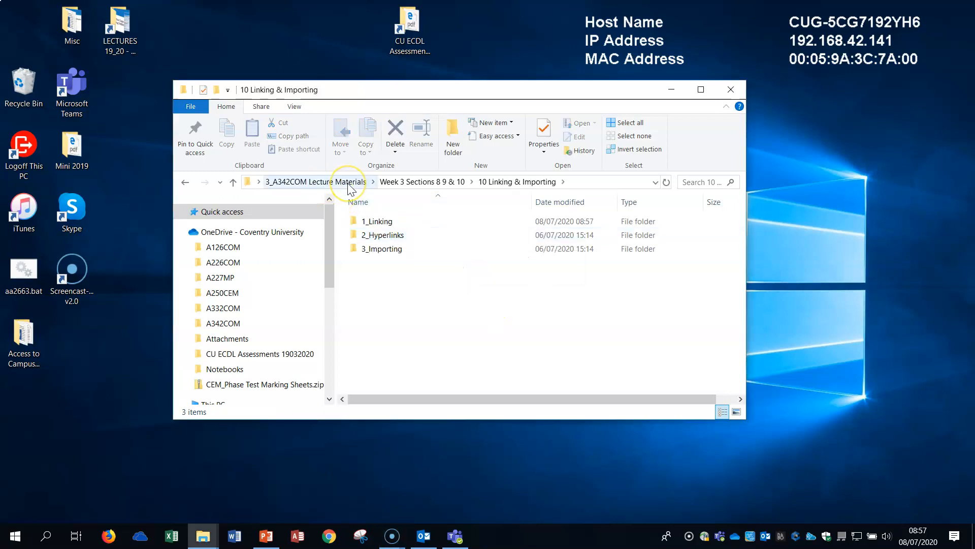
double_click(393, 225)
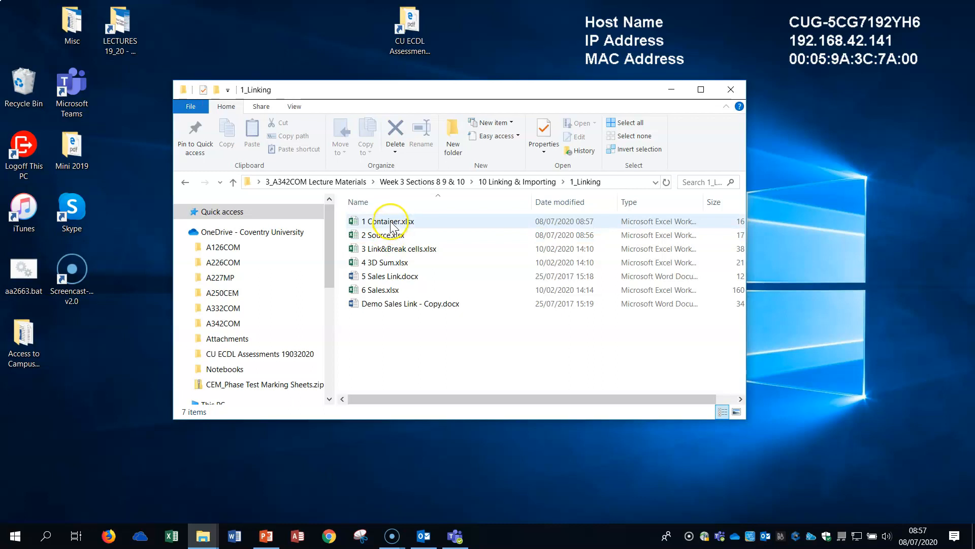
Open the 2 Source.xlsx workbook without updating its external links
click(392, 223)
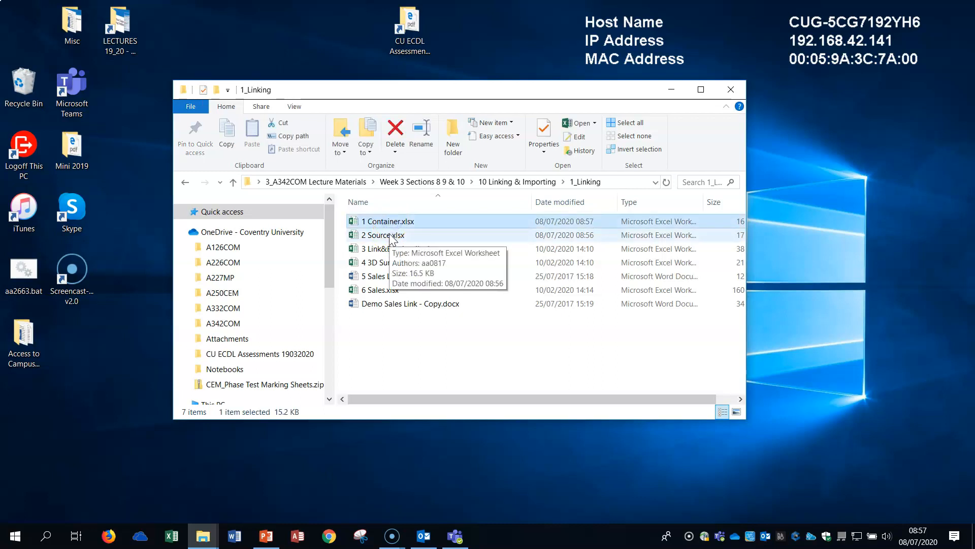
ctrl+click(390, 236)
click(393, 234)
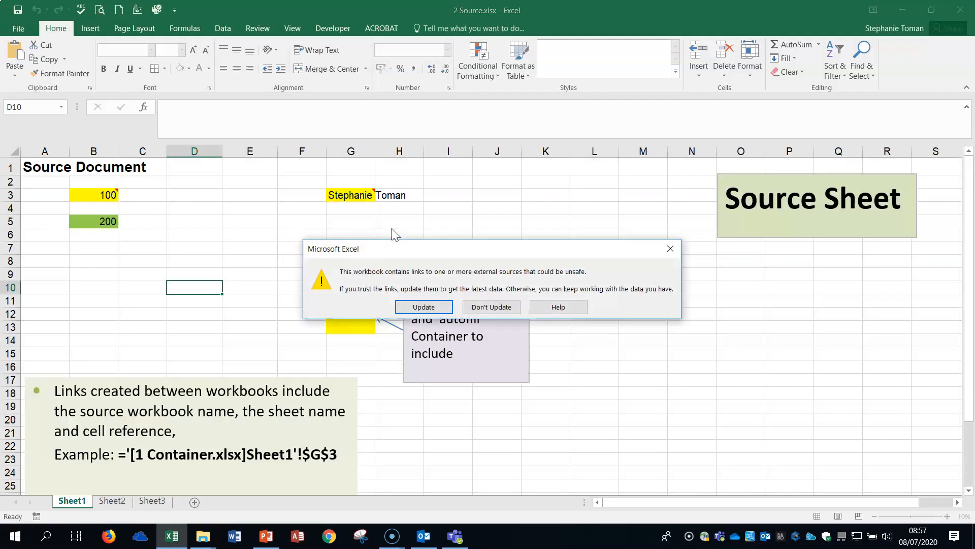
click(495, 307)
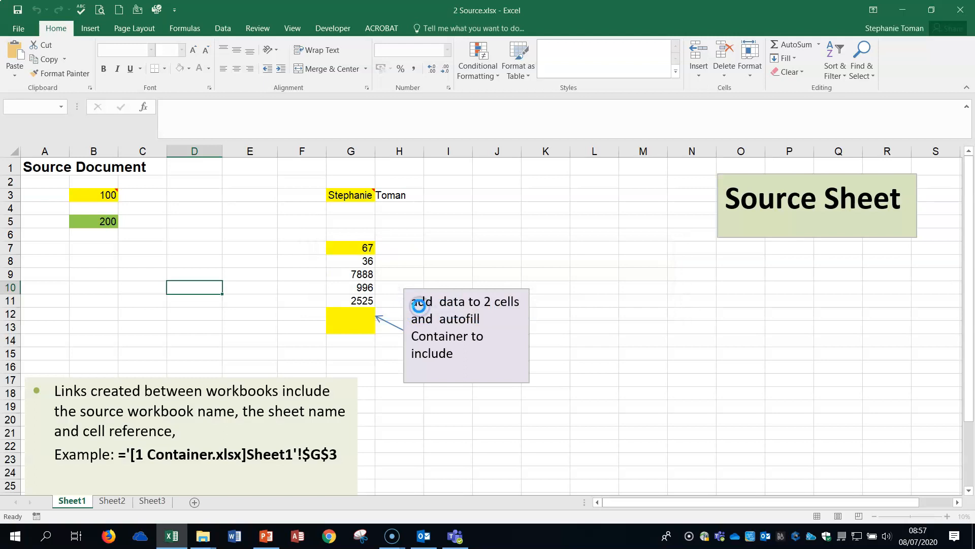
click(481, 306)
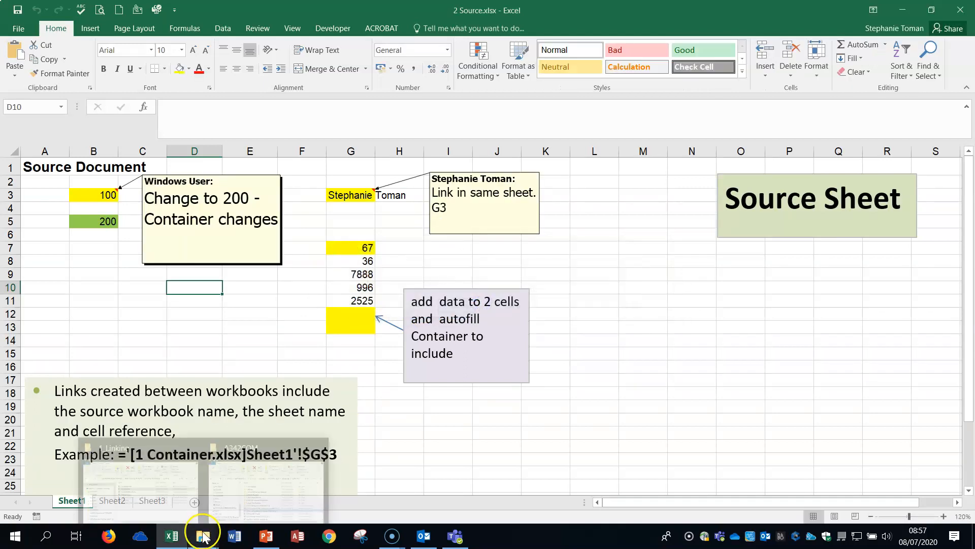
Switch back to the 1_Linking folder in File Explorer and open 1 Container.xlsx
mouse_move(211, 540)
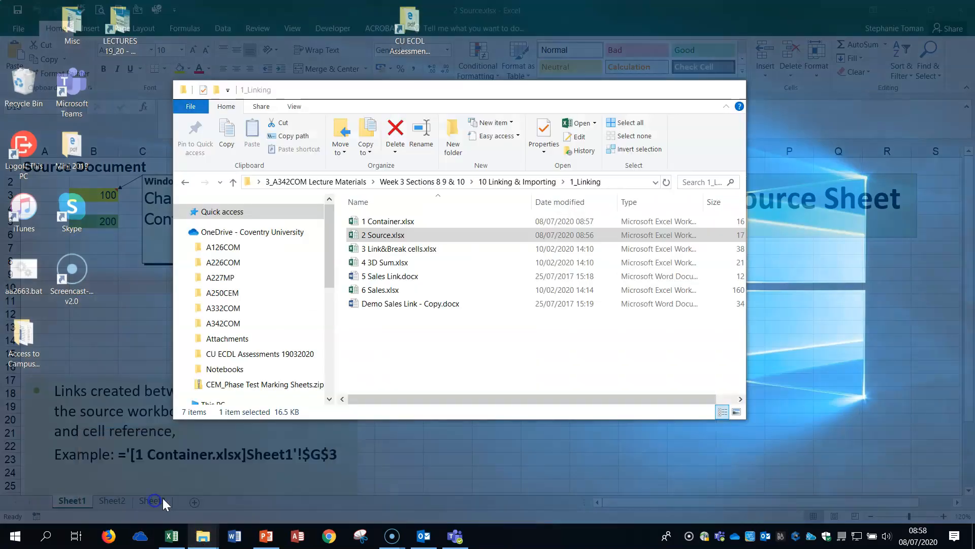
click(158, 508)
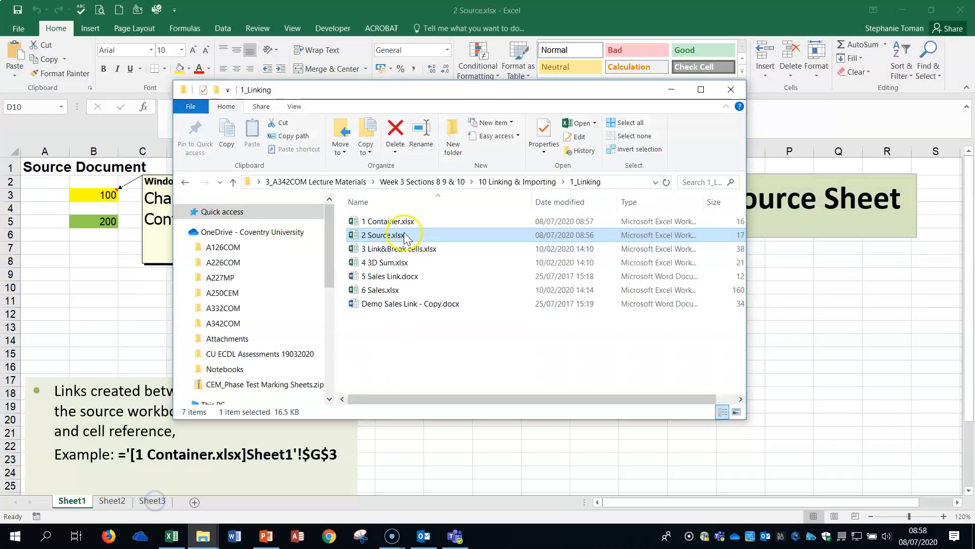
double_click(402, 222)
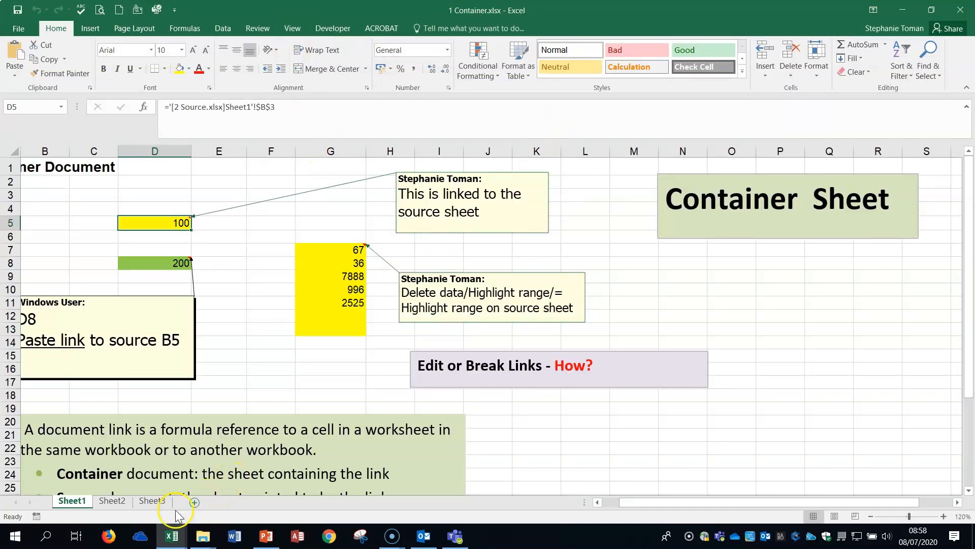
Arrange the 1 Container.xlsx and 2 Source.xlsx windows side by side, narrowing the container window so both sheets can be seen
click(297, 30)
click(492, 50)
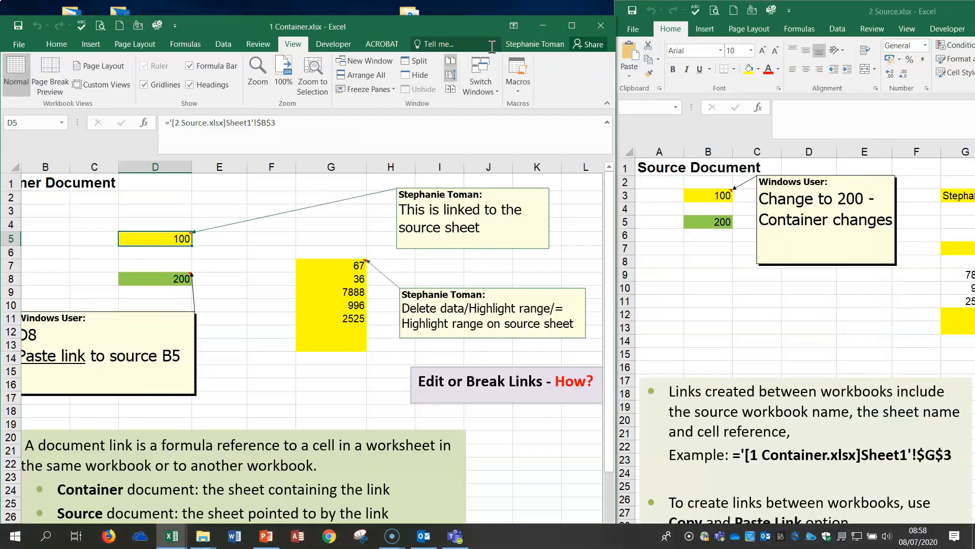
mouse_move(474, 26)
mouse_down()
mouse_move(459, 15)
mouse_move(468, 13)
mouse_up()
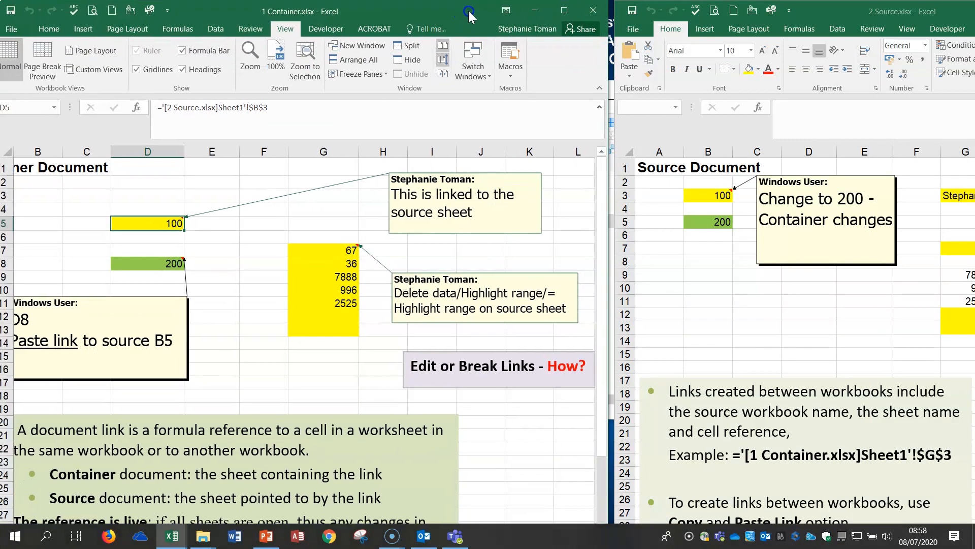
drag(610, 216, 513, 212)
mouse_move(359, 9)
mouse_down()
mouse_move(393, 10)
mouse_move(364, 9)
mouse_up()
drag(800, 15, 722, 10)
double_click(925, 10)
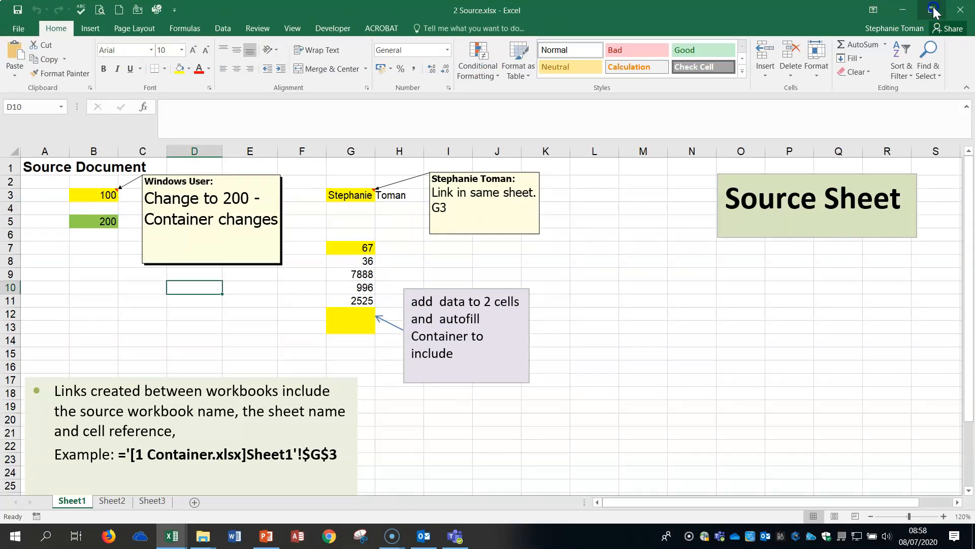
click(925, 11)
drag(831, 14, 747, 14)
click(22, 161)
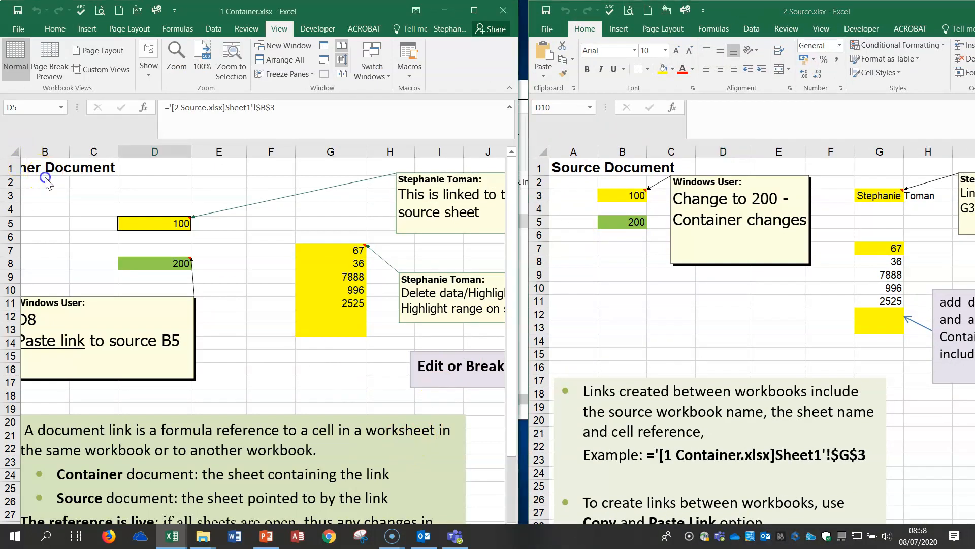
click(47, 184)
key(Left)
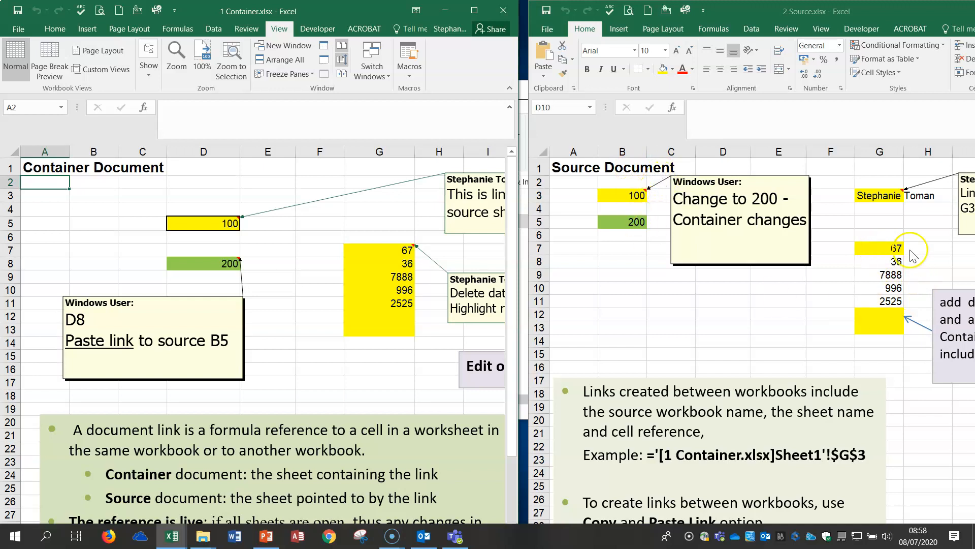
Examine the contents of source cell B3 and the link formula in container cell D5
click(625, 197)
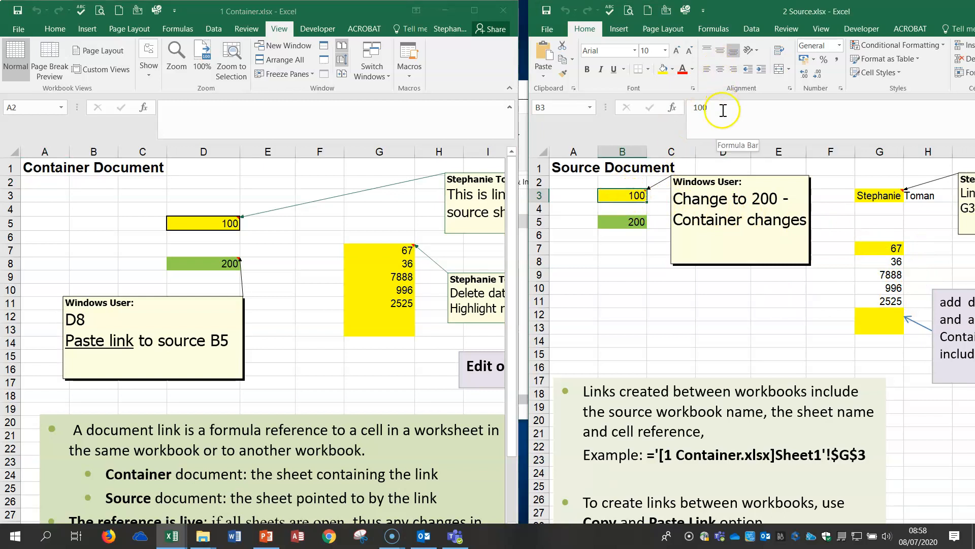
click(204, 222)
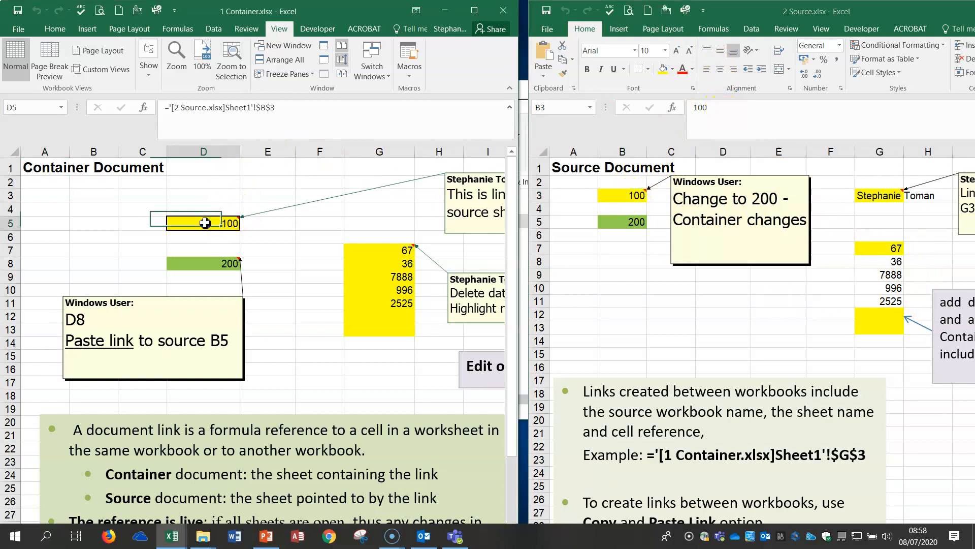
double_click(209, 223)
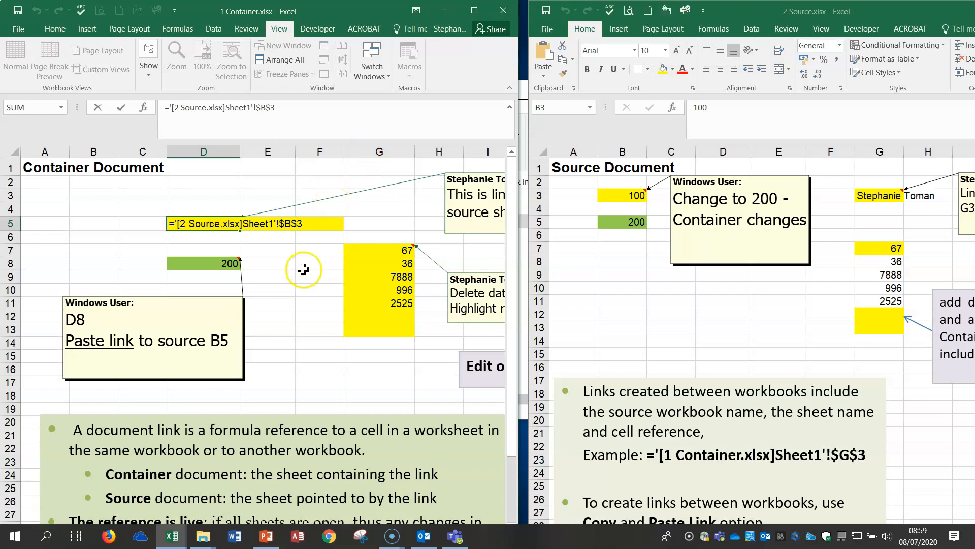
key(ctrl+Return)
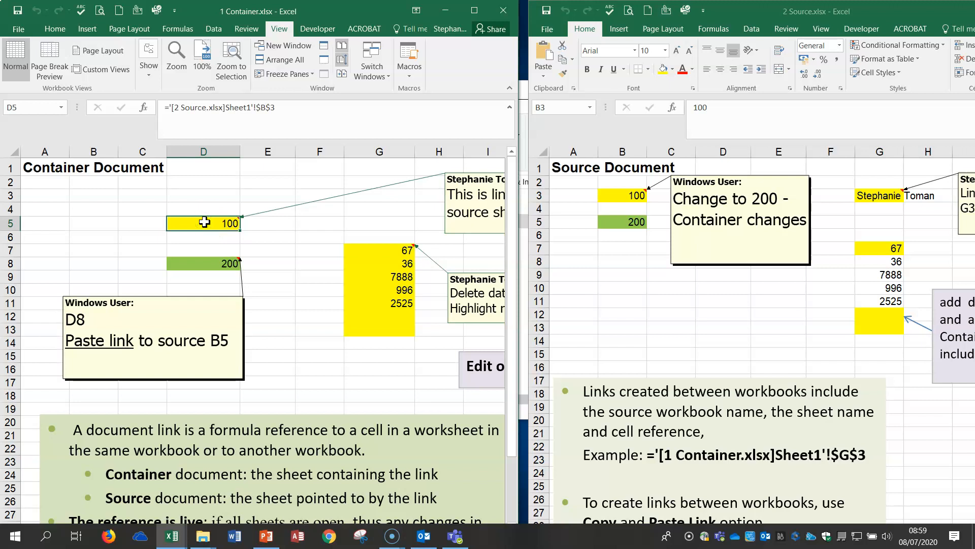
Move the comment attached to container cell D5 closer to the cell so its whole text fits in the window
click(476, 234)
drag(476, 235, 402, 220)
click(473, 195)
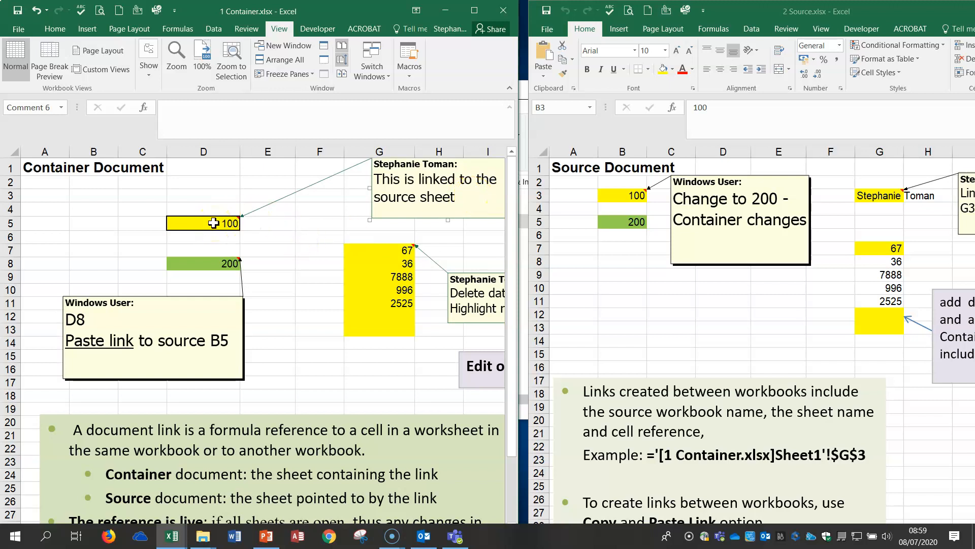
Test the live link by setting source cell B3 to 200 and then to 600
click(629, 194)
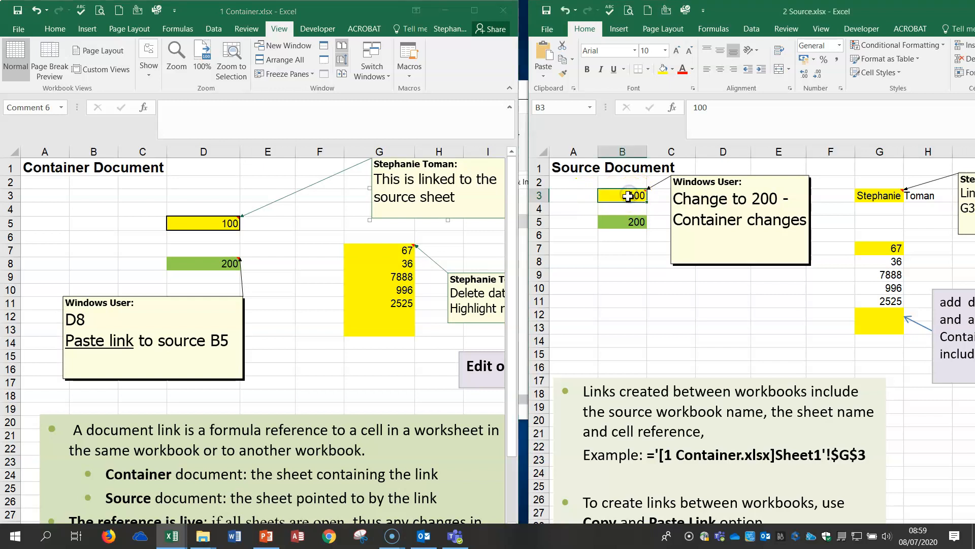
text(20)
key(Return)
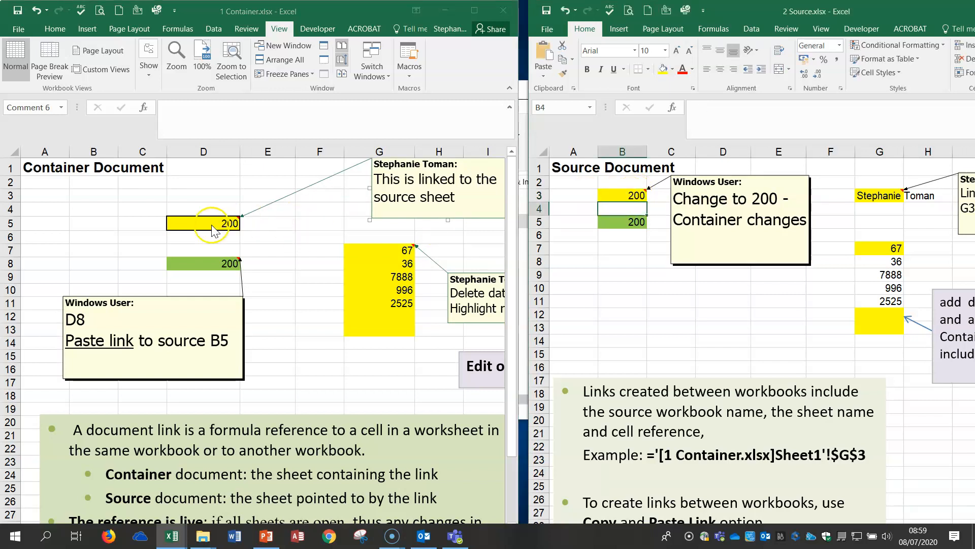
click(635, 194)
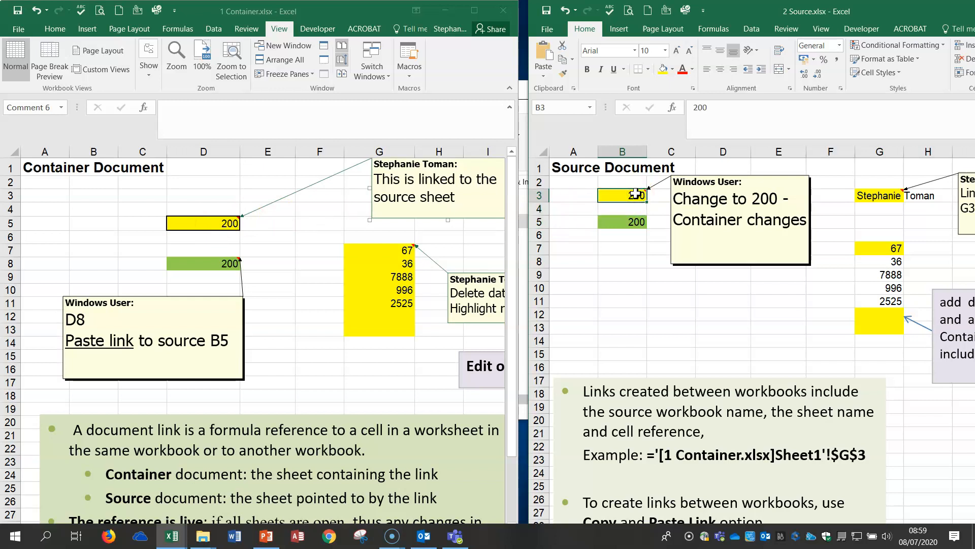
text(6)
key(Return)
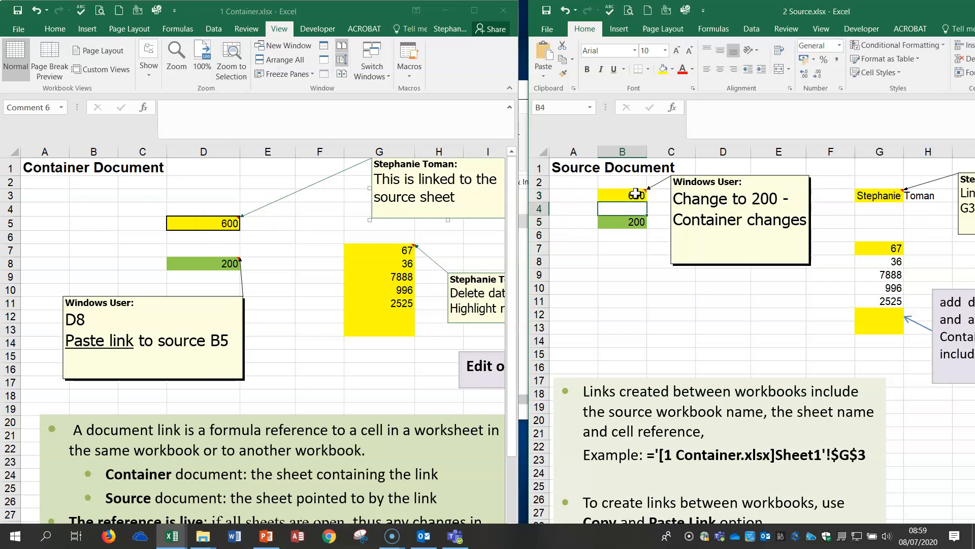
click(635, 194)
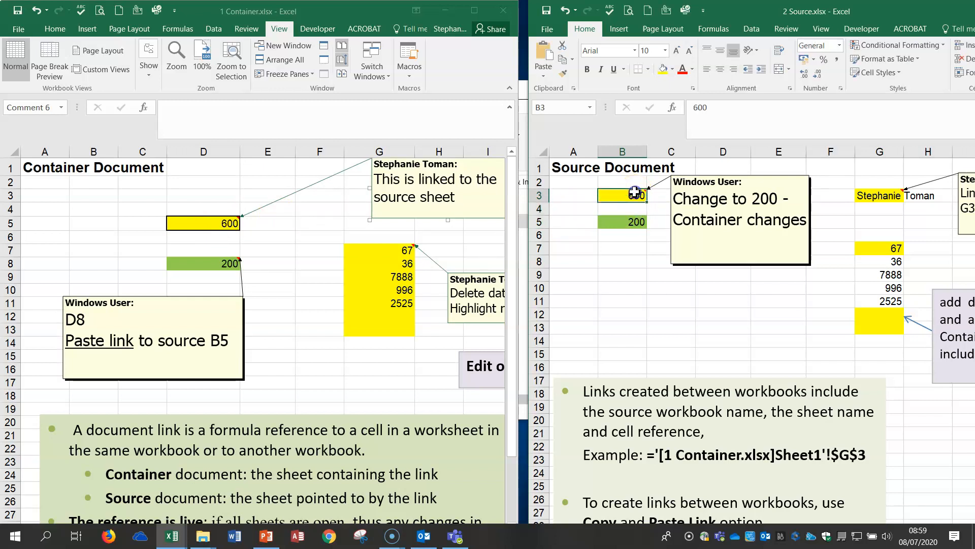
Clear container cell D5 and rebuild its link to source cell B3 with the formula ='[2 Source.xlsx]Sheet1'!$B$3
click(210, 221)
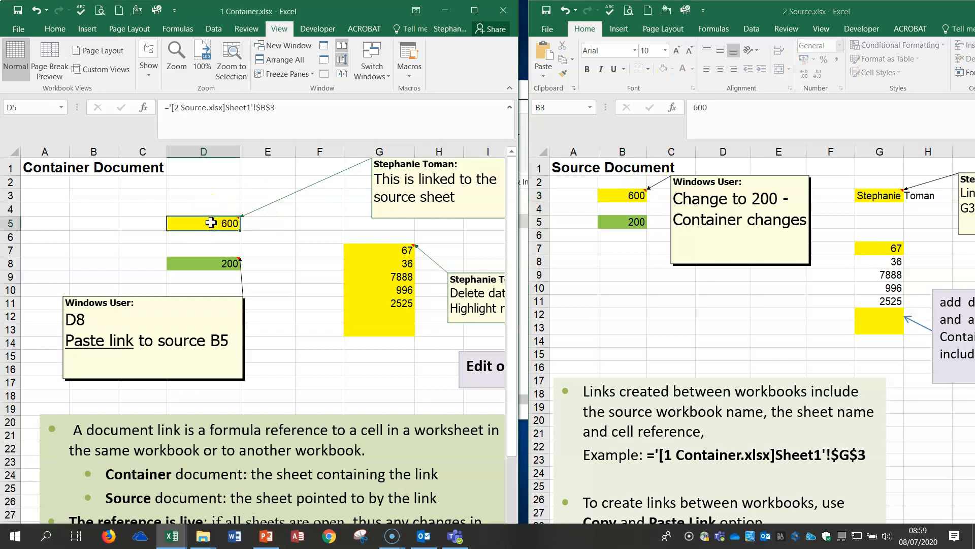
key(Delete)
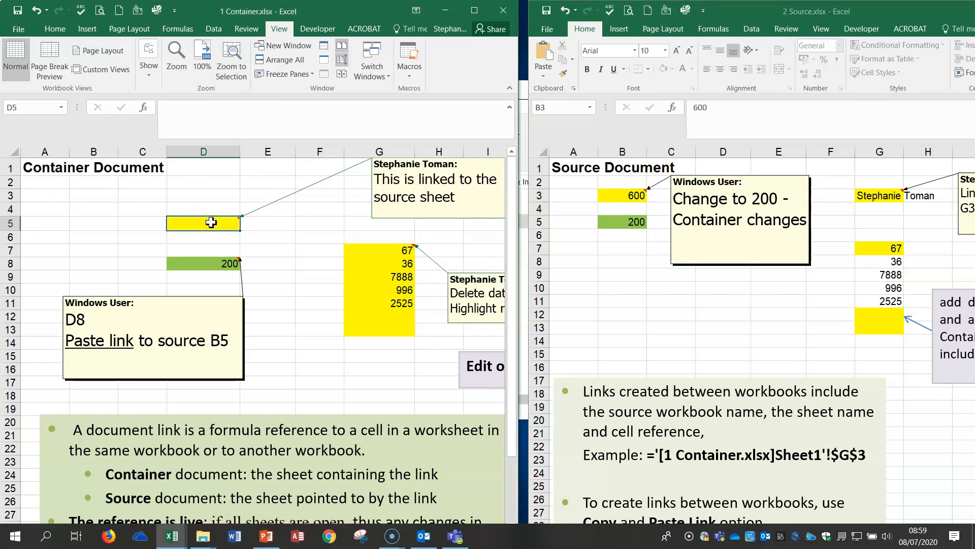
text(=)
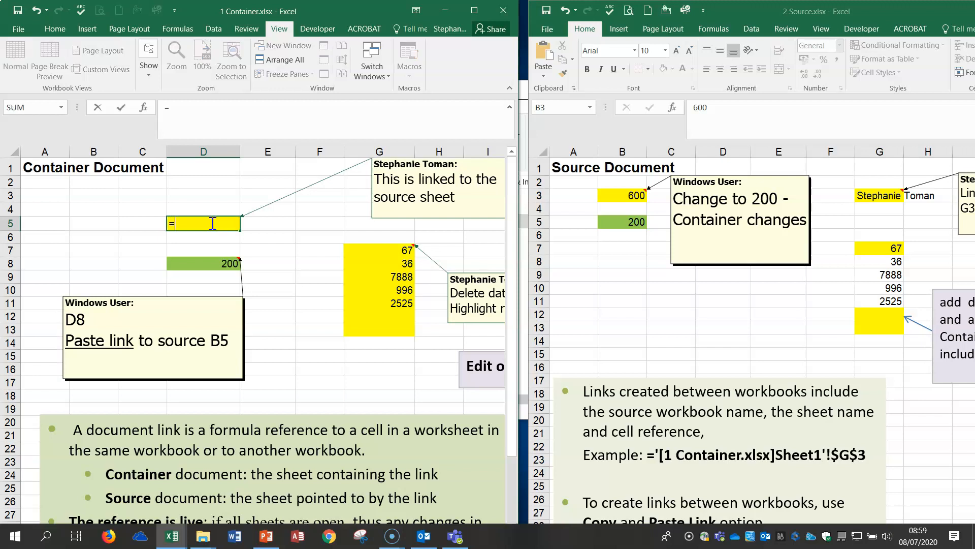
click(623, 197)
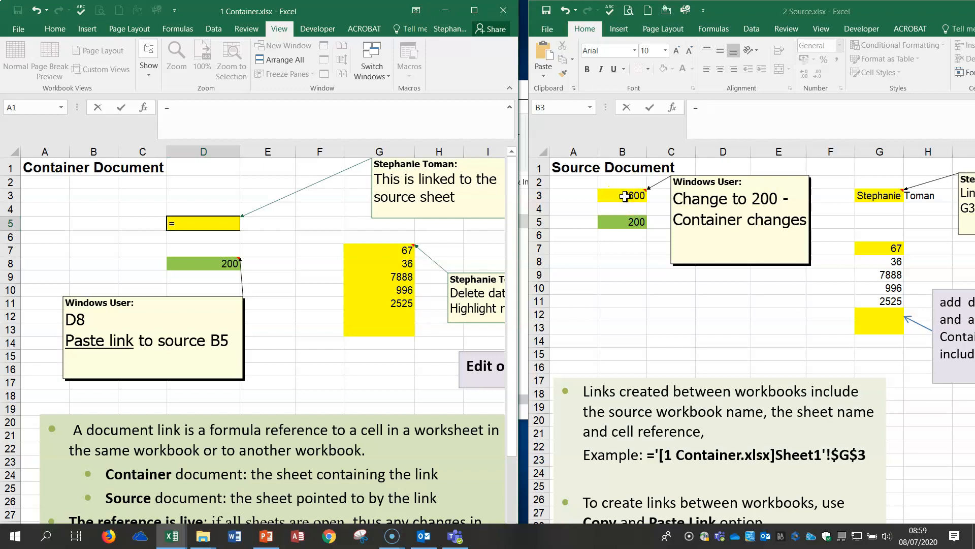
click(626, 196)
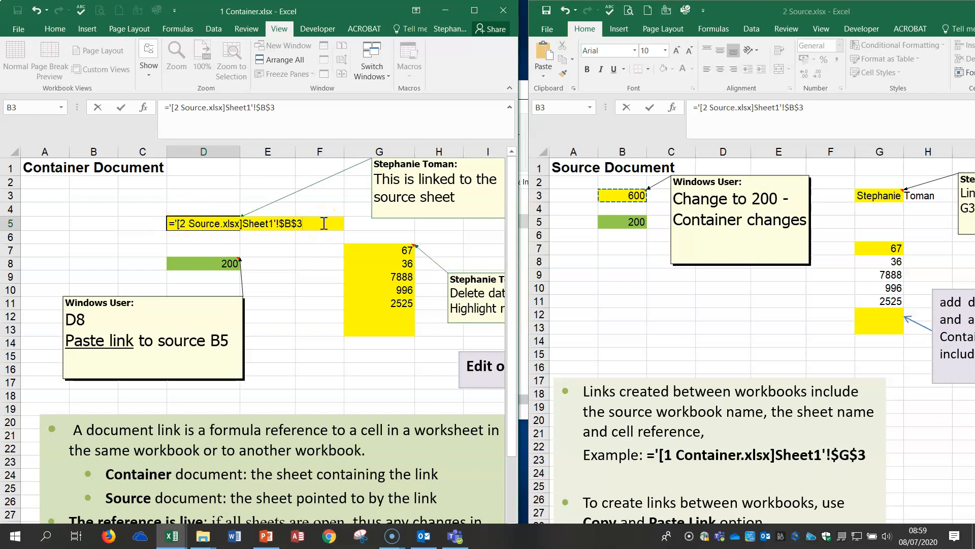
key(Return)
click(218, 223)
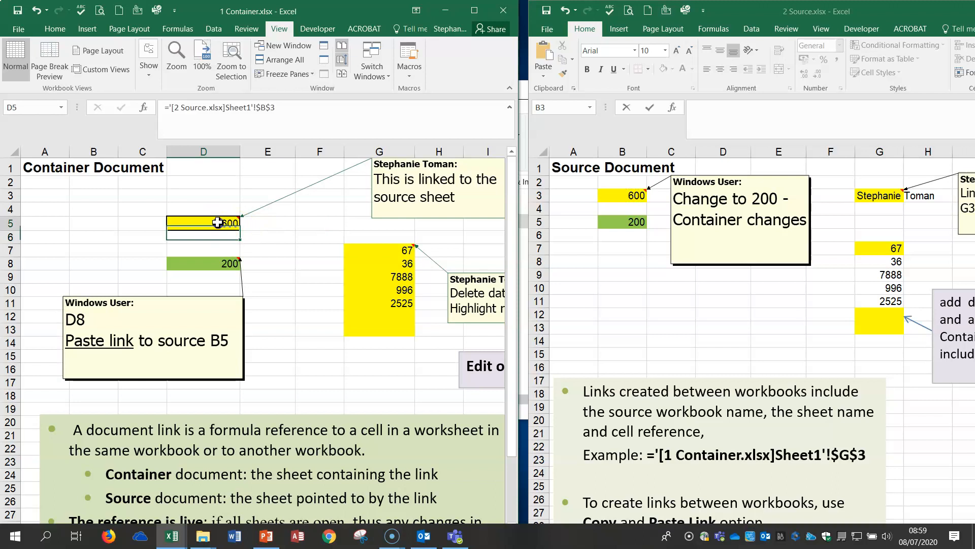
Set source cell B3 to 100 and check the linked cell D5 in the container workbook
click(639, 194)
text(1)
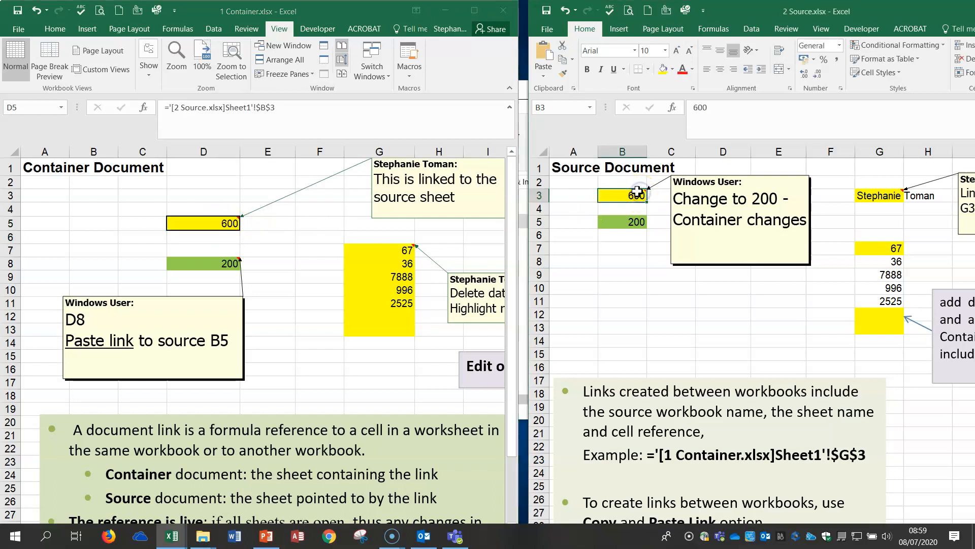
text(00)
key(Return)
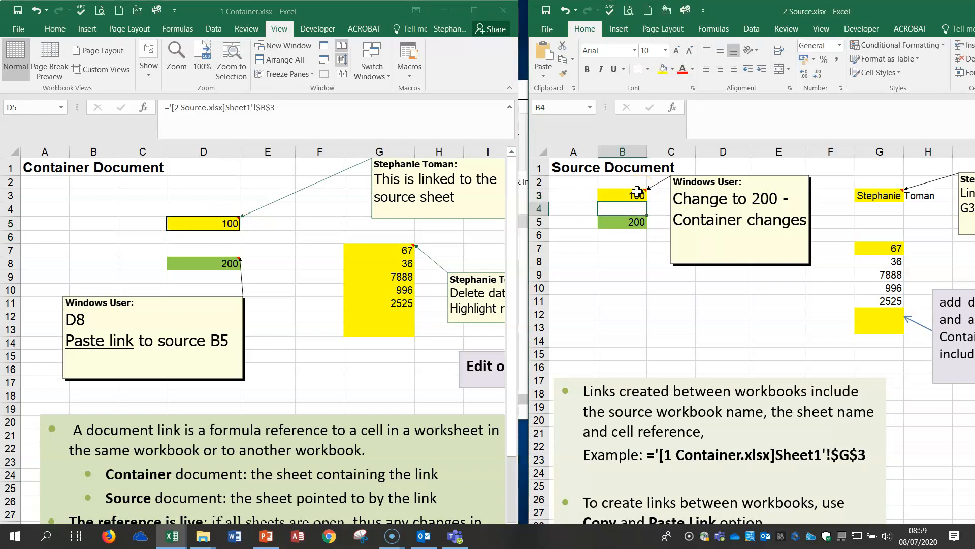
click(210, 225)
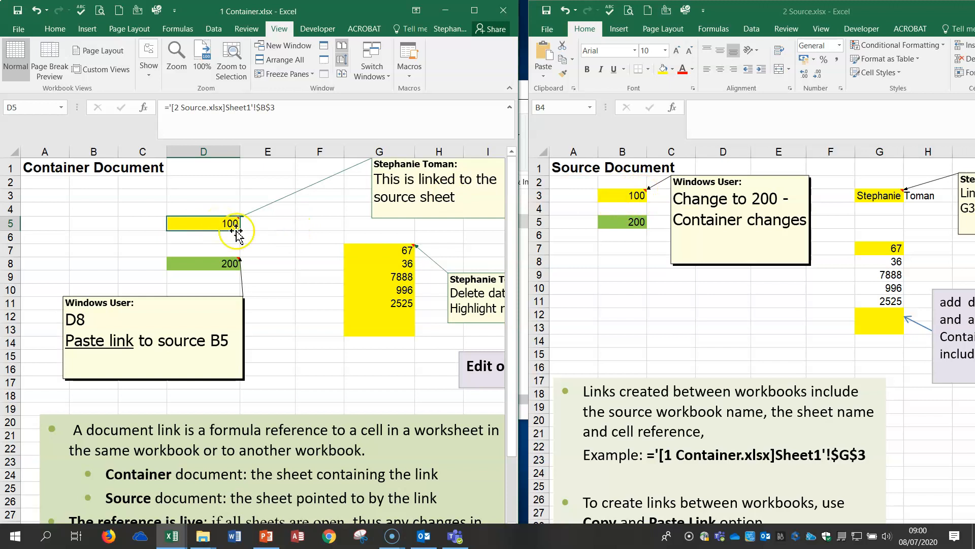
click(224, 265)
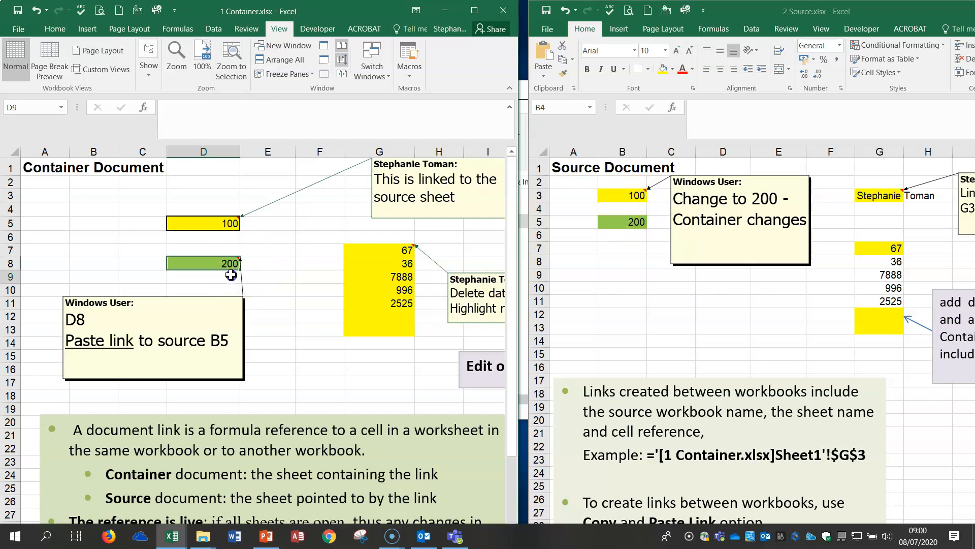
Copy container cell D8 and paste it as a link into source cell B5
click(640, 212)
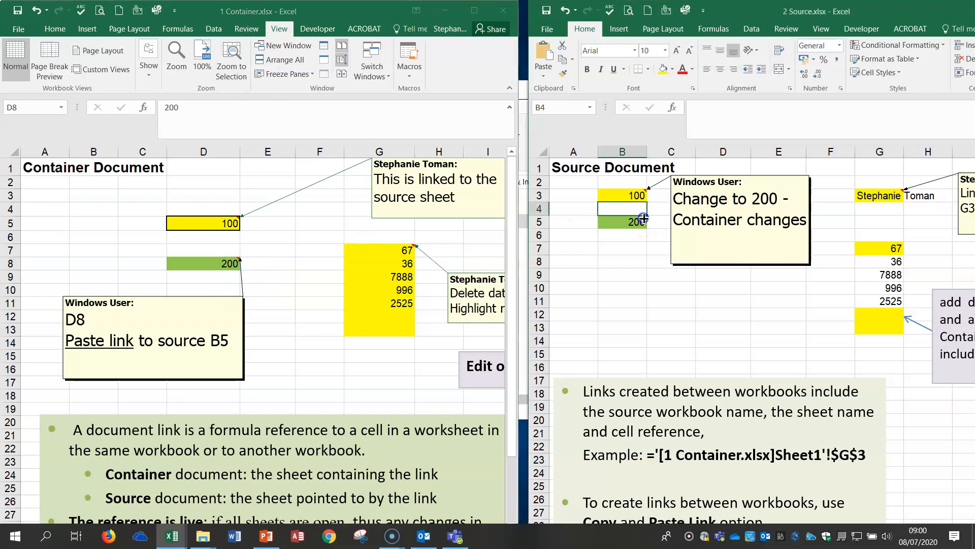
click(642, 220)
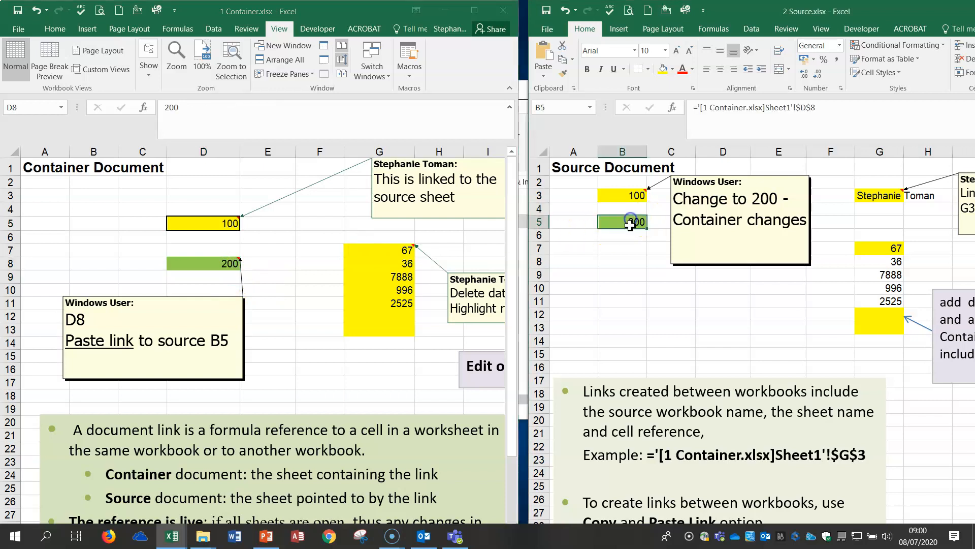
click(210, 263)
right_click(209, 264)
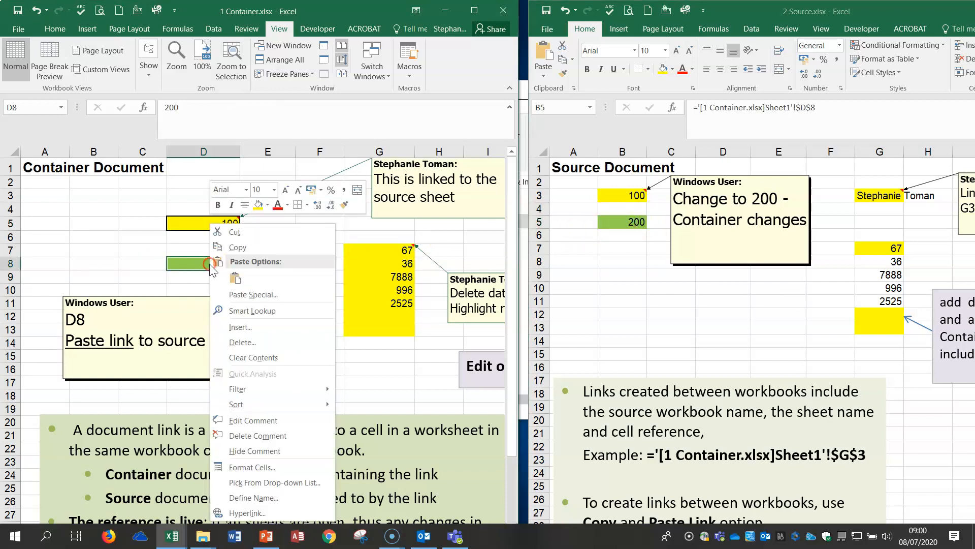
click(237, 247)
click(632, 222)
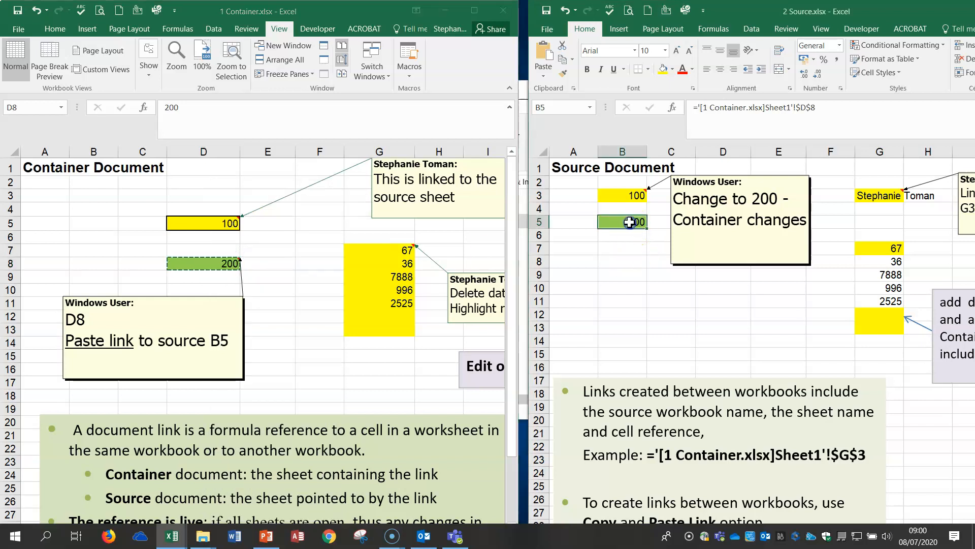
click(544, 75)
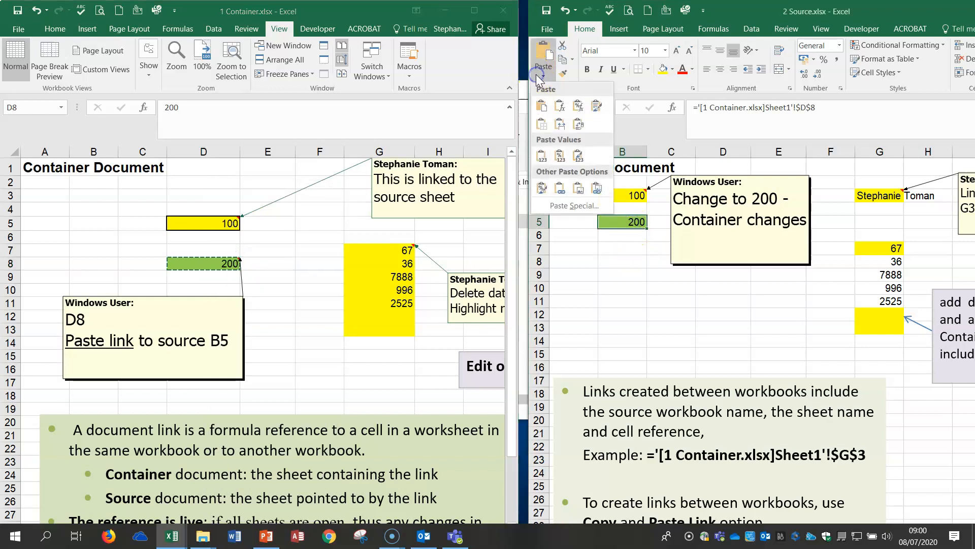
click(562, 207)
drag(488, 163, 420, 59)
click(334, 252)
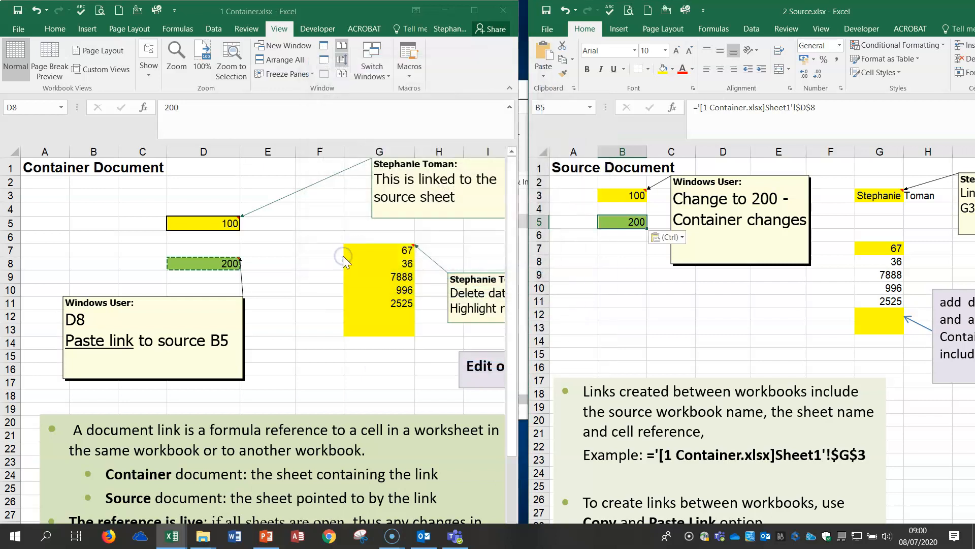
click(628, 231)
Test the new link by setting container cell D8 to 255
click(221, 262)
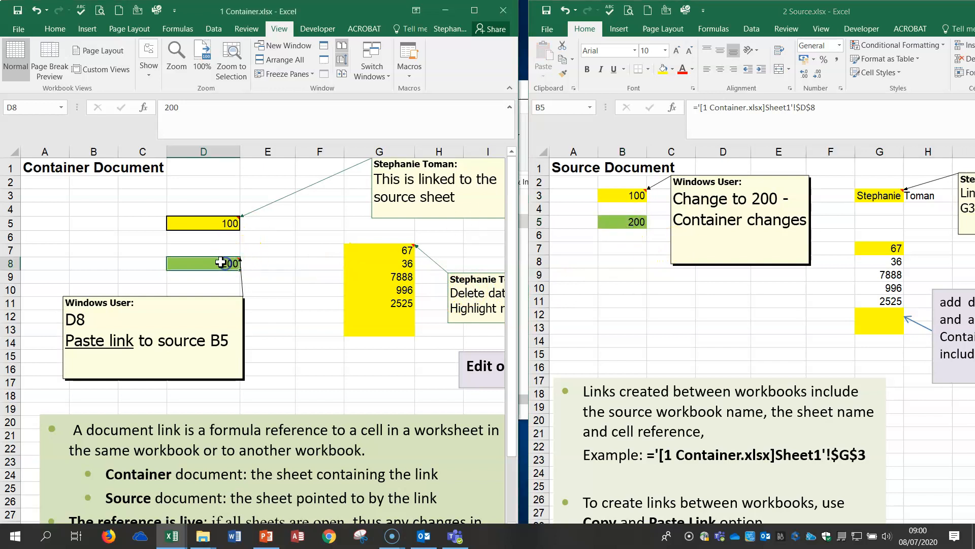
text(255)
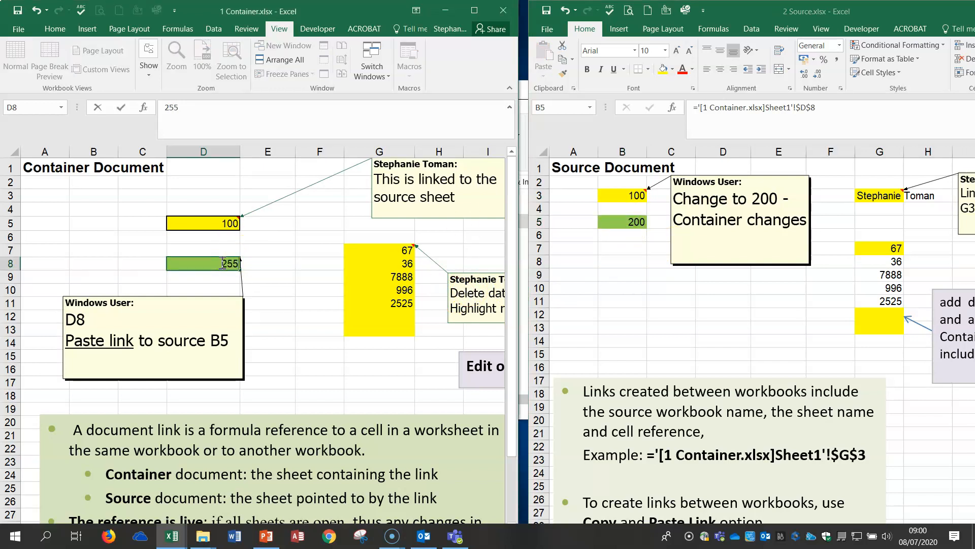
key(Return)
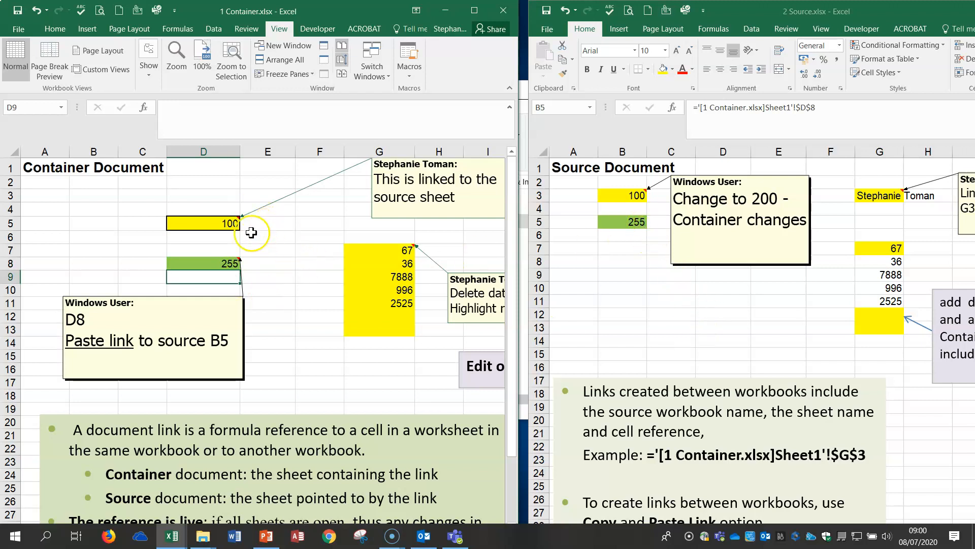
Examine the link formulas in container cells D5, G7 and G8
click(223, 224)
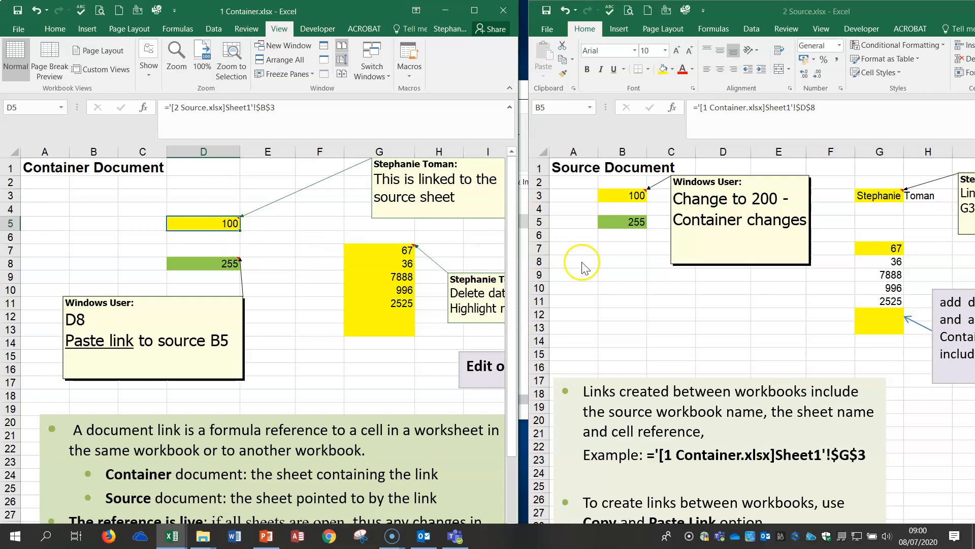
click(387, 250)
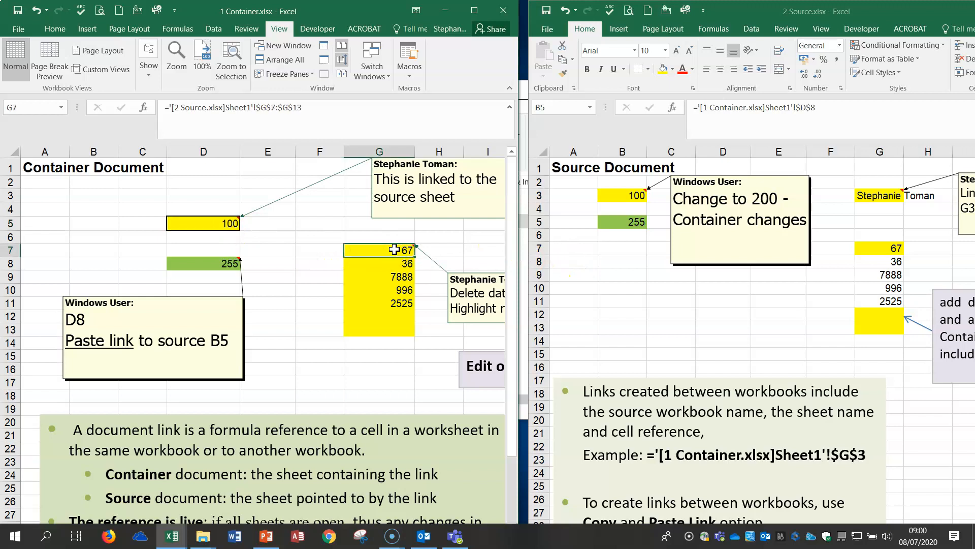
click(396, 263)
double_click(387, 251)
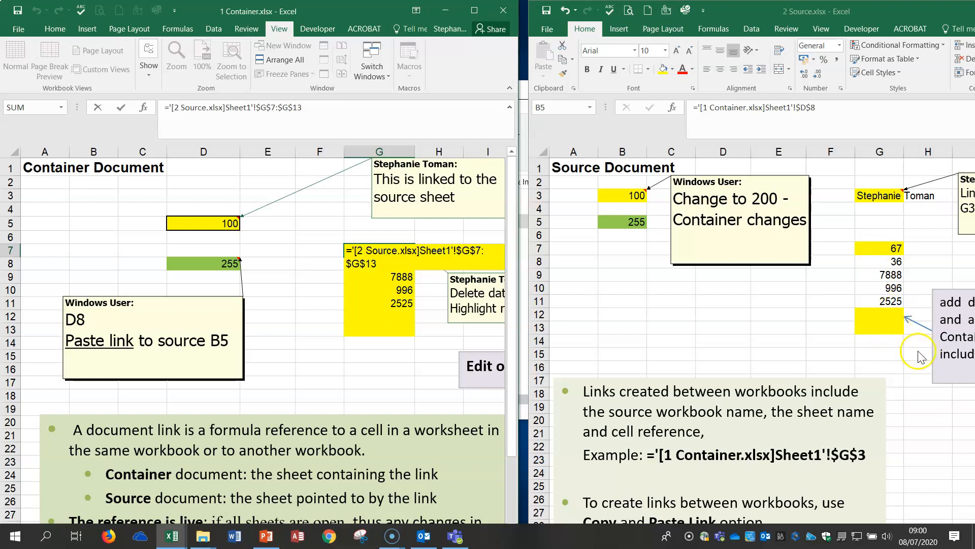
Clear the linked data from container range G7:G13
drag(385, 252, 383, 335)
key(Delete)
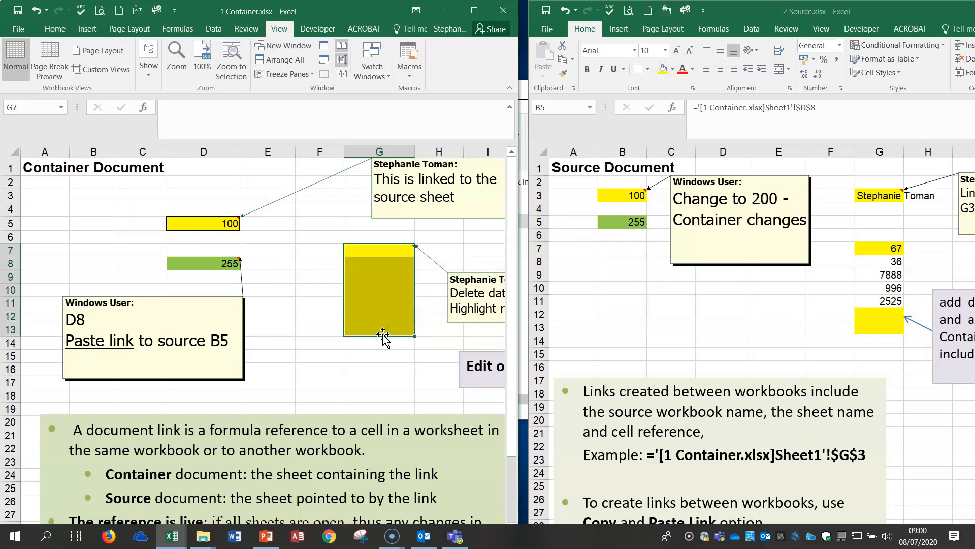
click(373, 250)
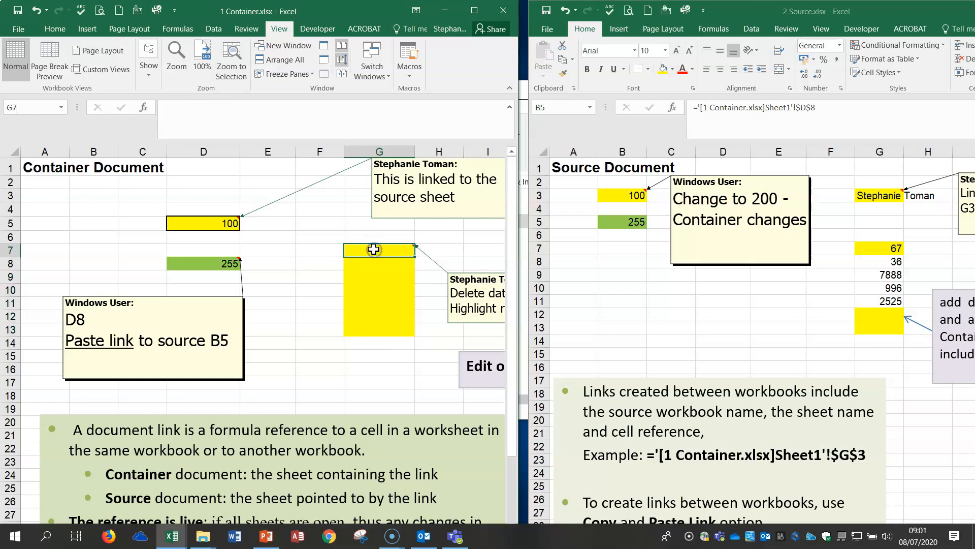
Link container range G7:G13 to the source range with ='[2 Source.xlsx]Sheet1'!$G$7:$G$13, filling the formula down from G7 to G13
drag(373, 249, 372, 329)
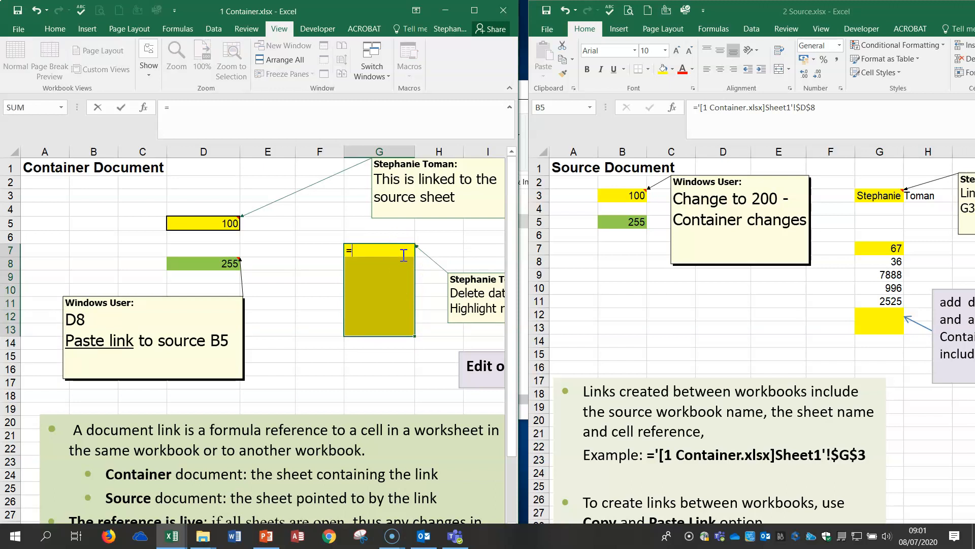
click(885, 249)
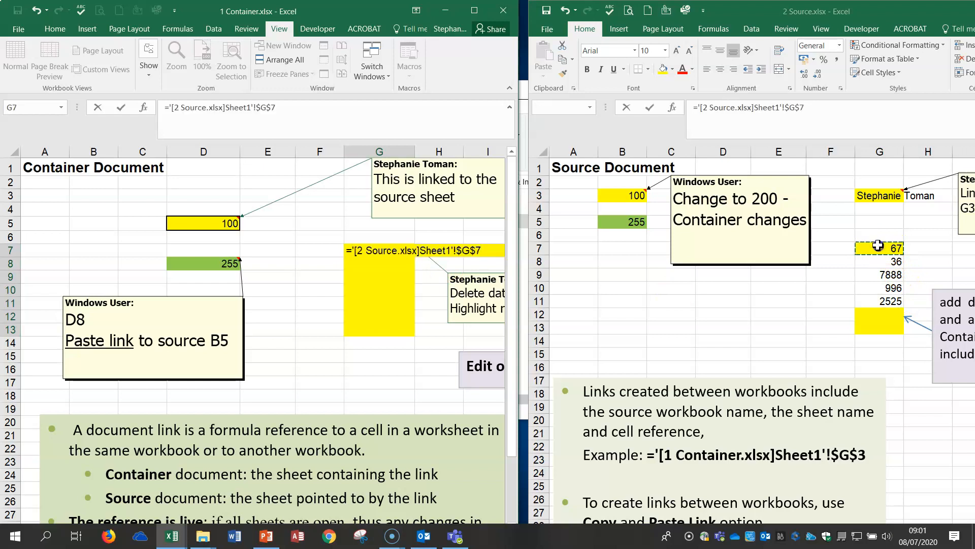
drag(878, 246, 882, 332)
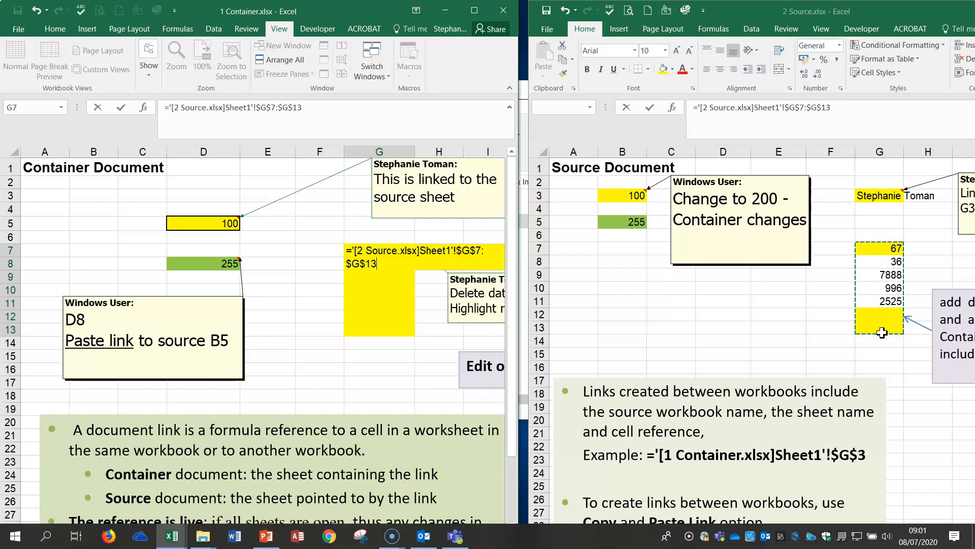
click(354, 254)
key(ctrl+shift+Return)
click(391, 250)
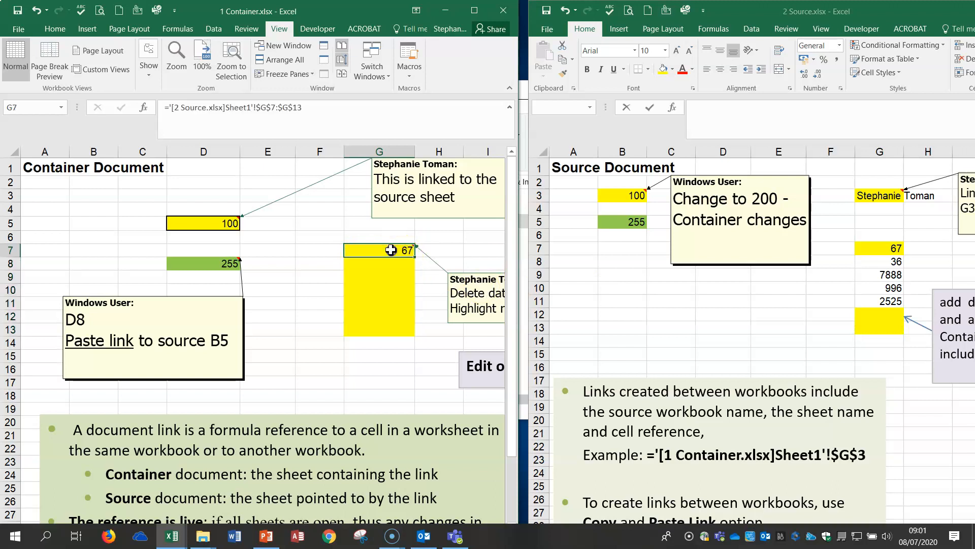
drag(414, 259, 414, 337)
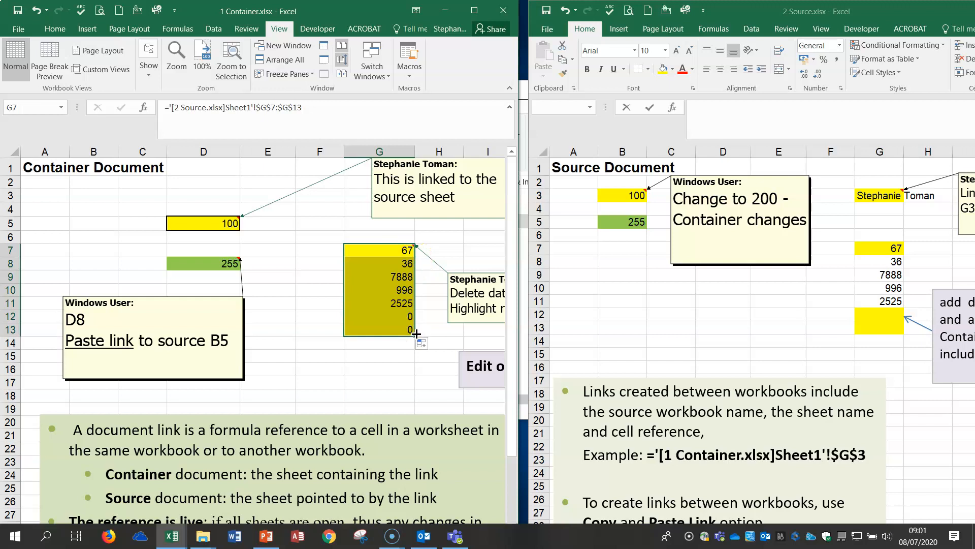
Set source cells G12 to 55 and G13 to 66, and check the linked cells in the container's column G
click(889, 313)
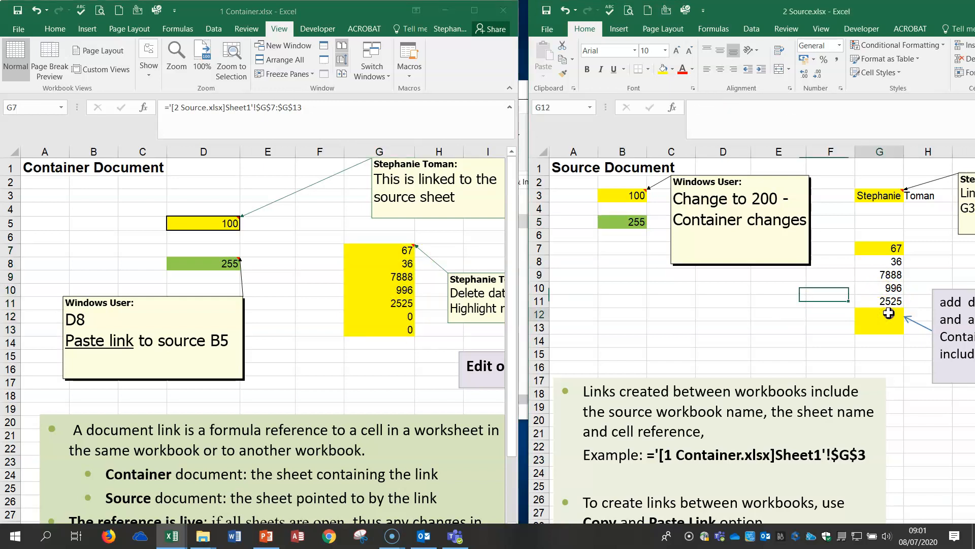
text(55)
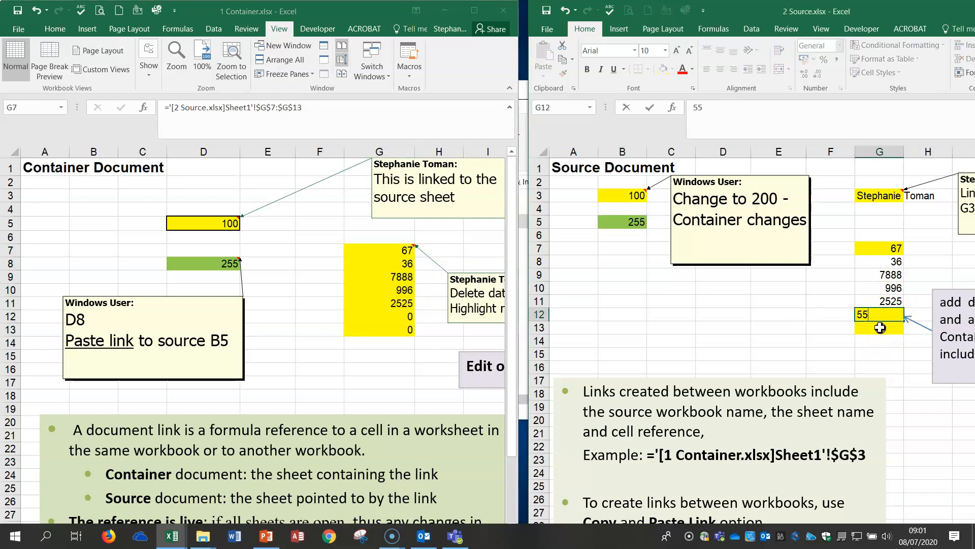
click(887, 328)
text(66)
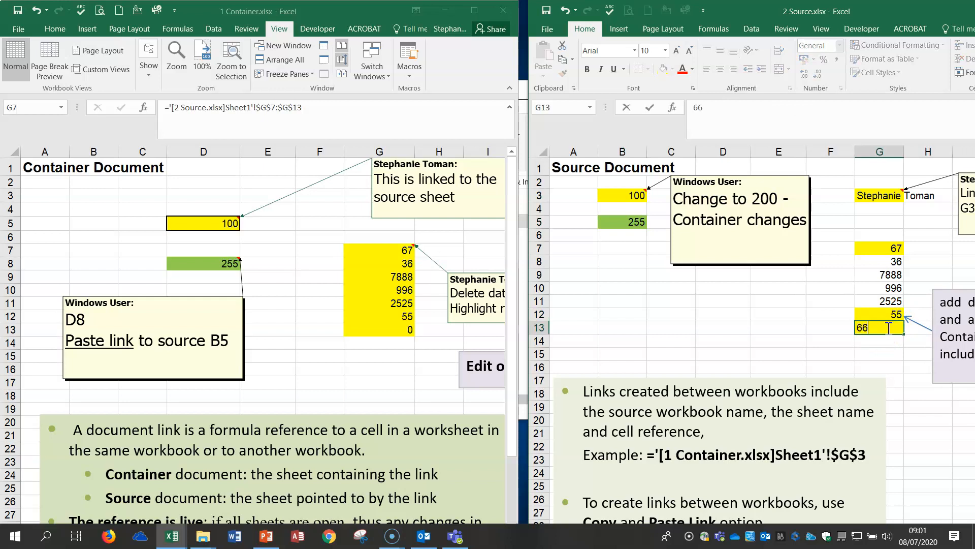
click(793, 328)
click(391, 316)
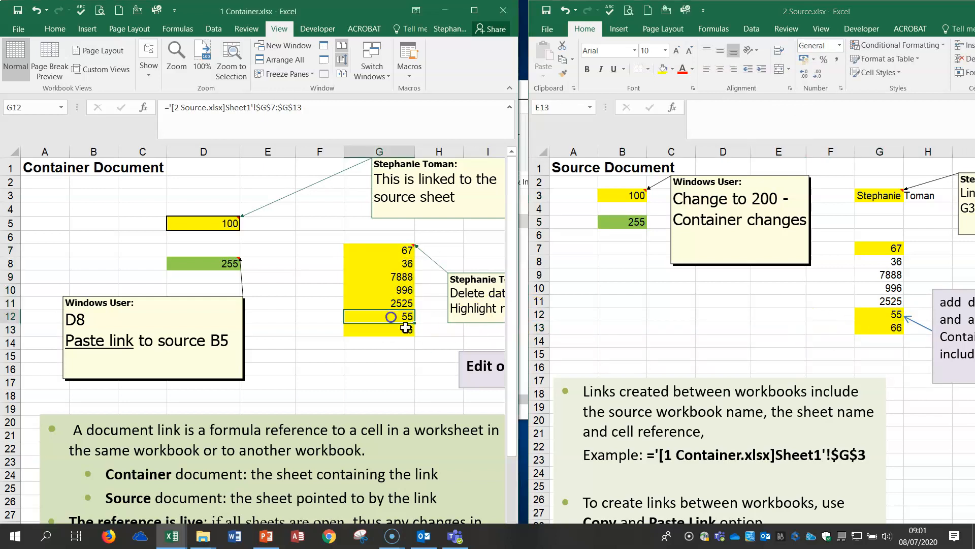
key(Up)
key(Up)
key(Up)
key(Up)
key(Up)
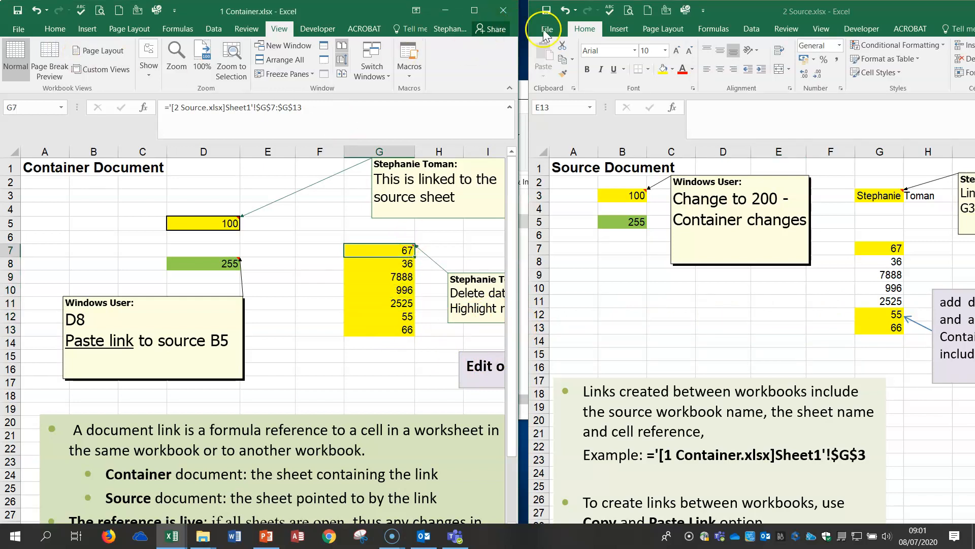
Undo the recent edits in both workbooks, back through the last change to container cell D8
click(35, 11)
click(36, 11)
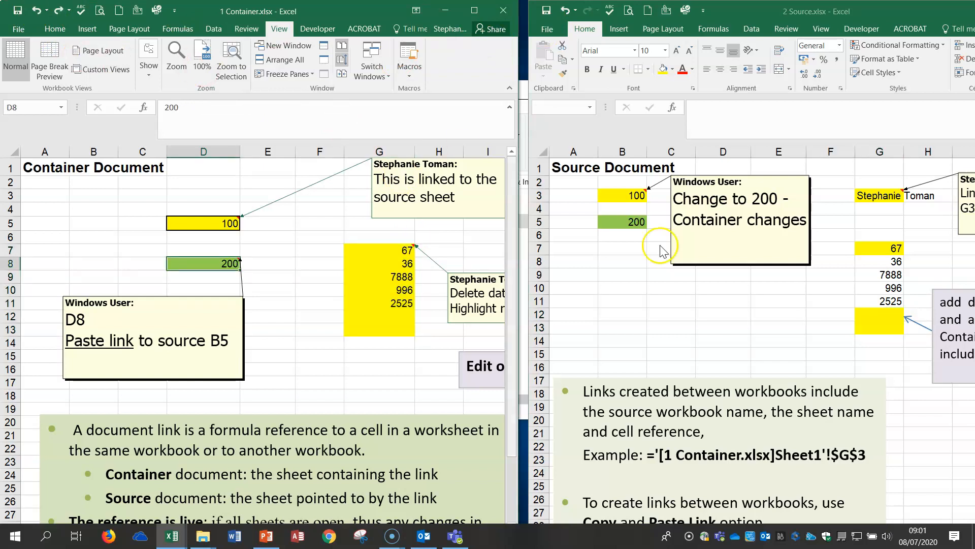
Clear container range G7:G13 and rebuild its link with ='[2 Source.xlsx]Sheet1'!$G$7:$G$13, filled down to G13
drag(349, 248, 369, 330)
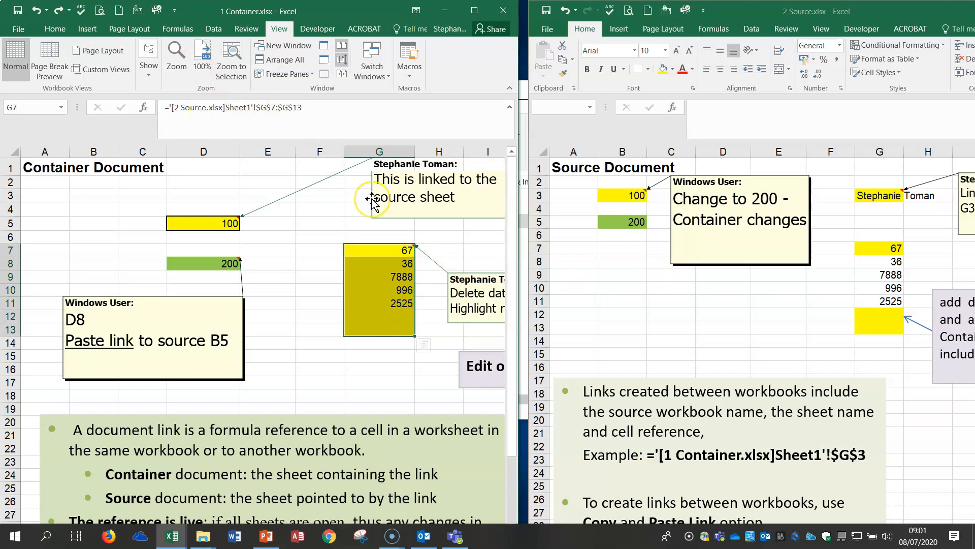
key(Delete)
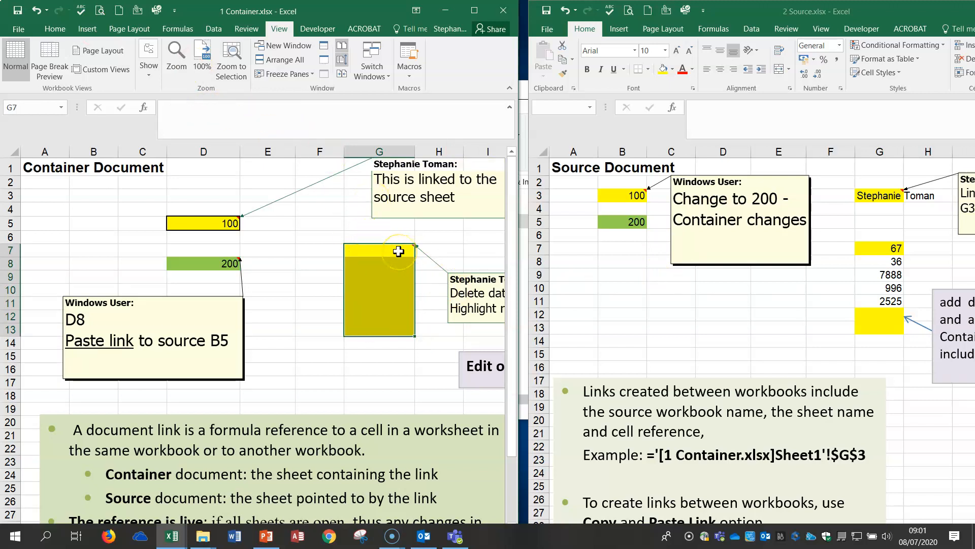
text(=)
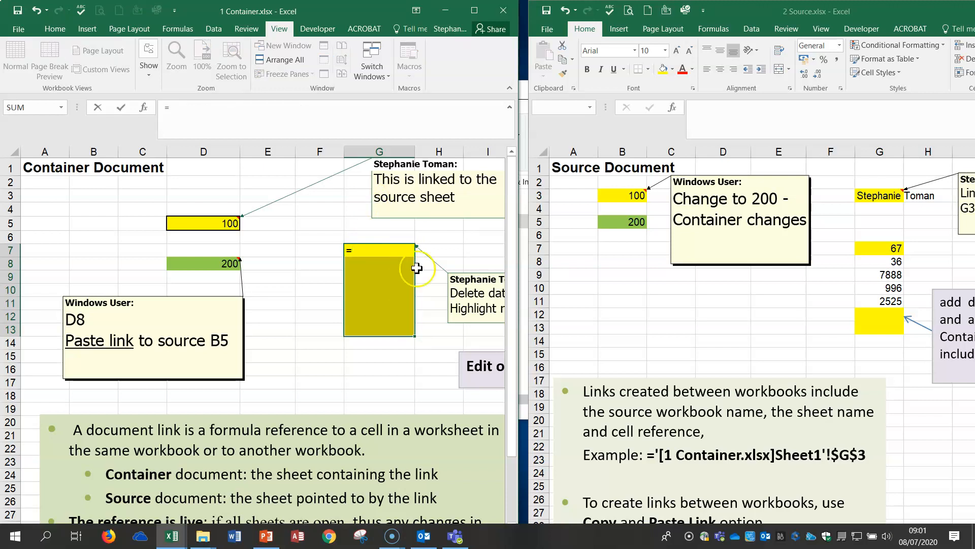
click(885, 248)
drag(884, 248, 870, 320)
key(Return)
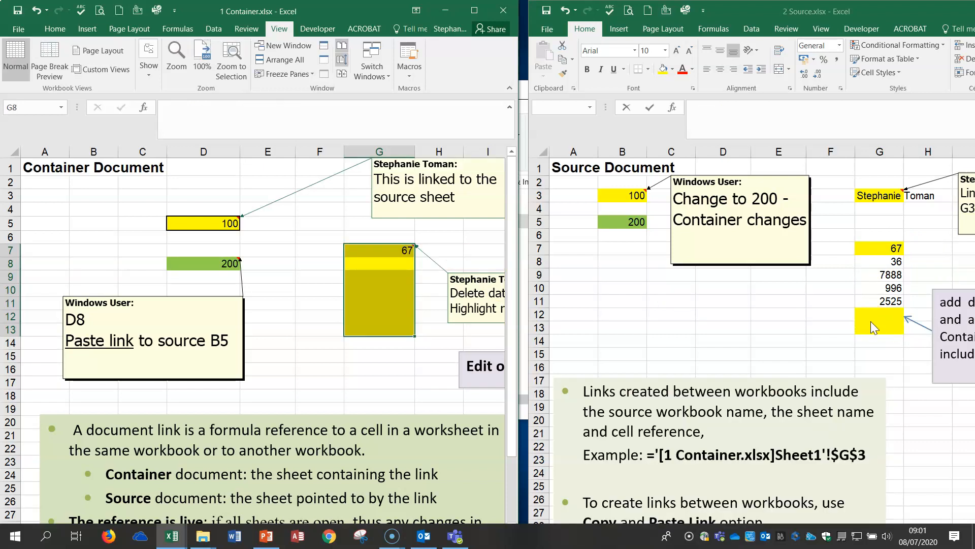
click(398, 249)
drag(397, 249, 404, 339)
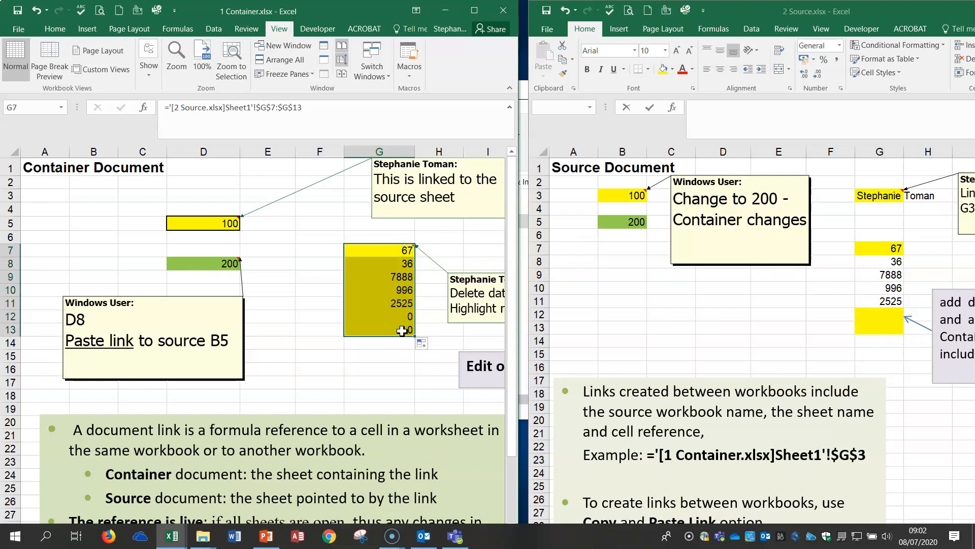
Test the range link by setting source cells G12 to 55 and G13 to 77
click(876, 316)
text(55)
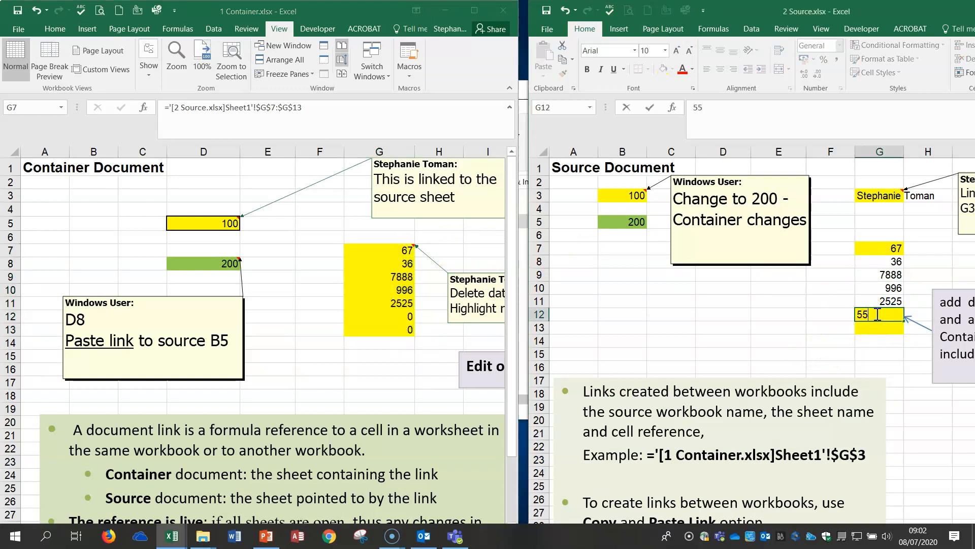
click(878, 332)
text(77)
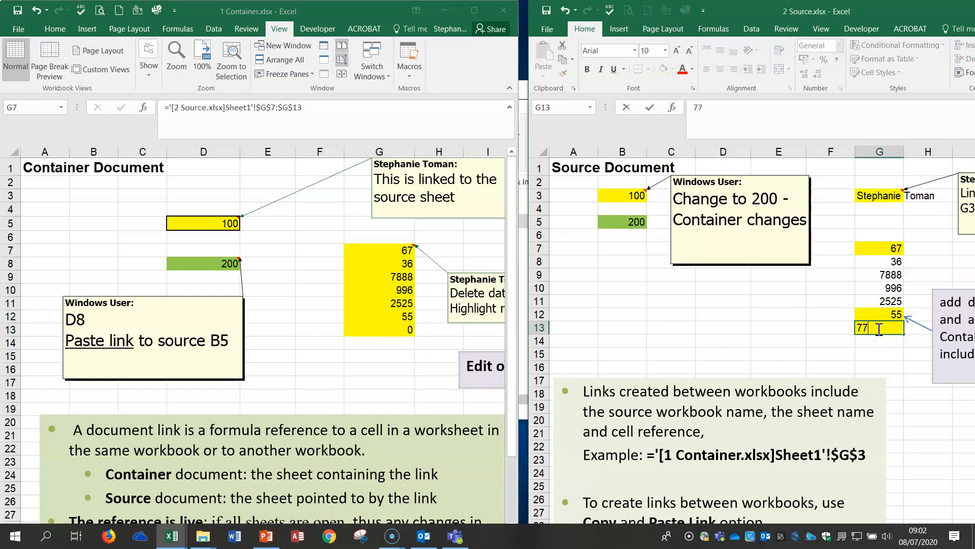
click(767, 317)
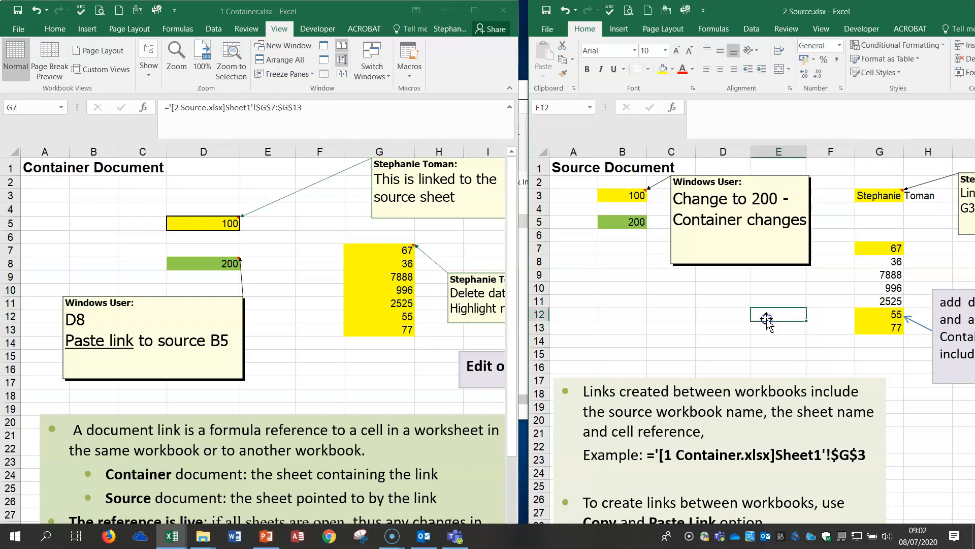
Widen the container workbook's window until column M and the Edit or Break Links note are in view
click(382, 364)
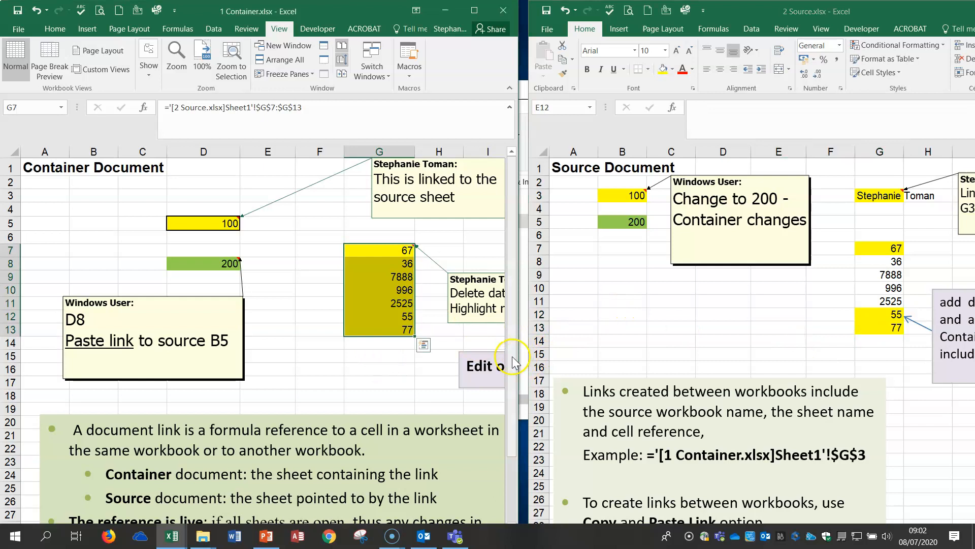
drag(517, 350, 717, 336)
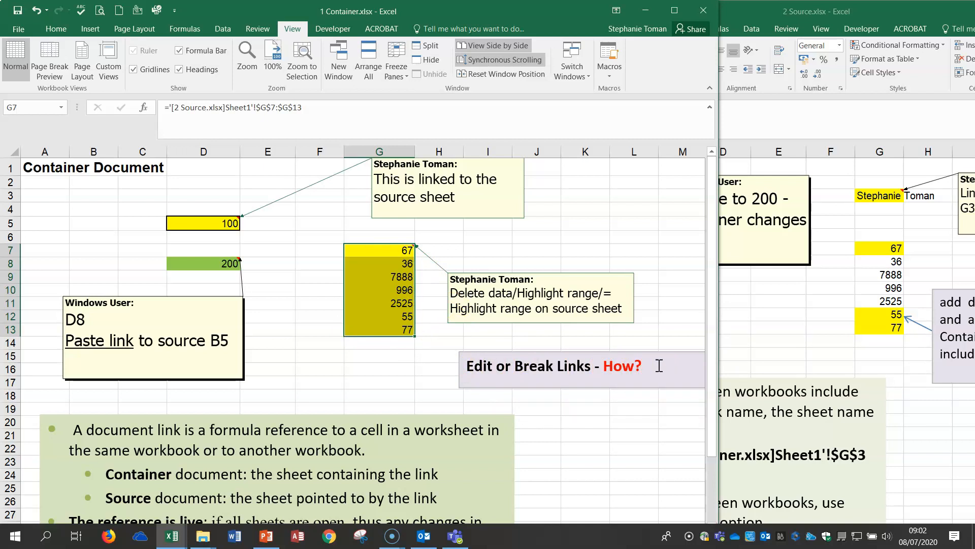
Break the container workbook's link to 2 Source.xlsx through Edit Links, confirming the permanent conversion to values
click(223, 29)
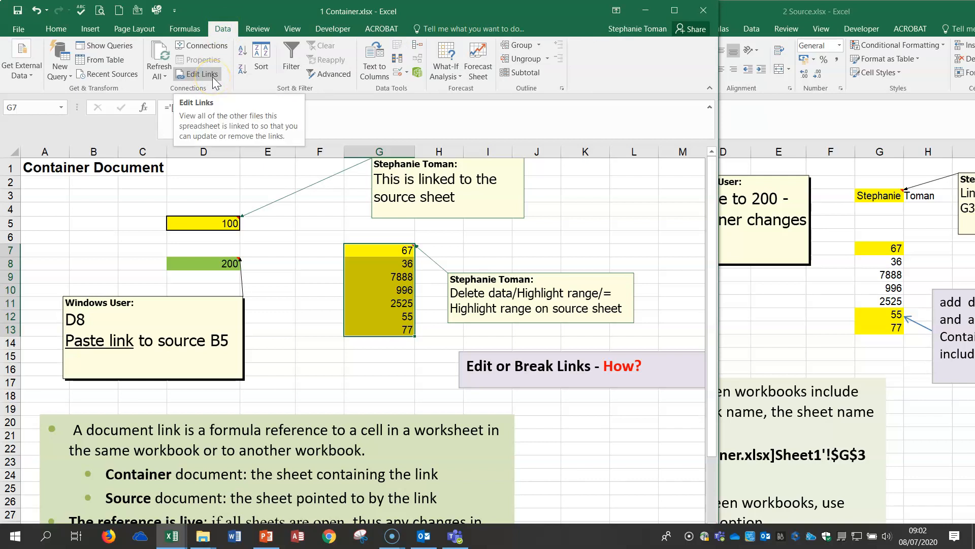
click(18, 26)
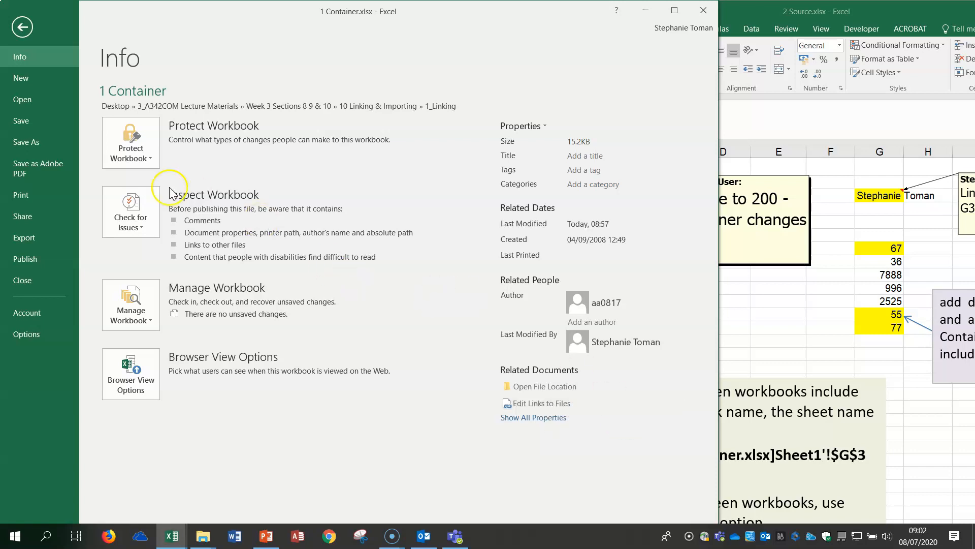
click(25, 28)
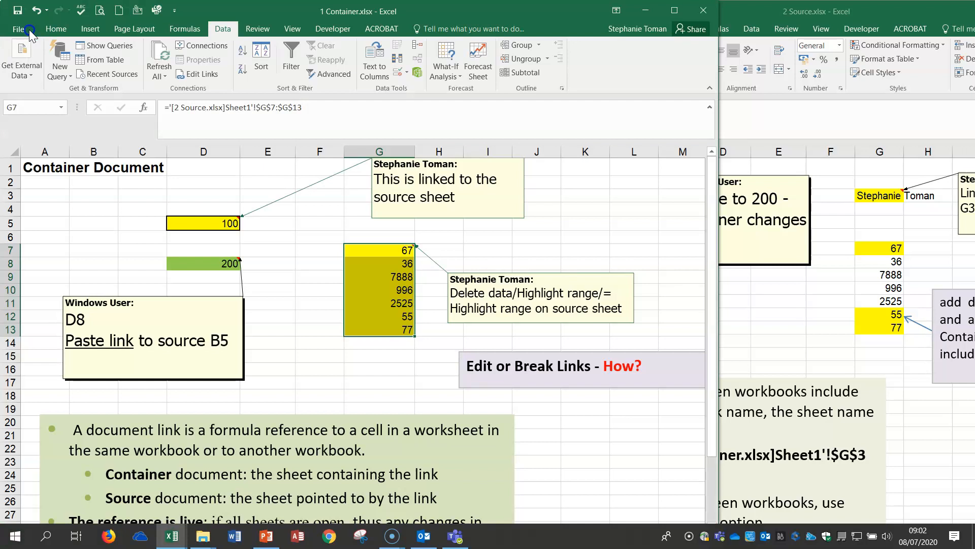
click(201, 75)
drag(208, 82, 425, 184)
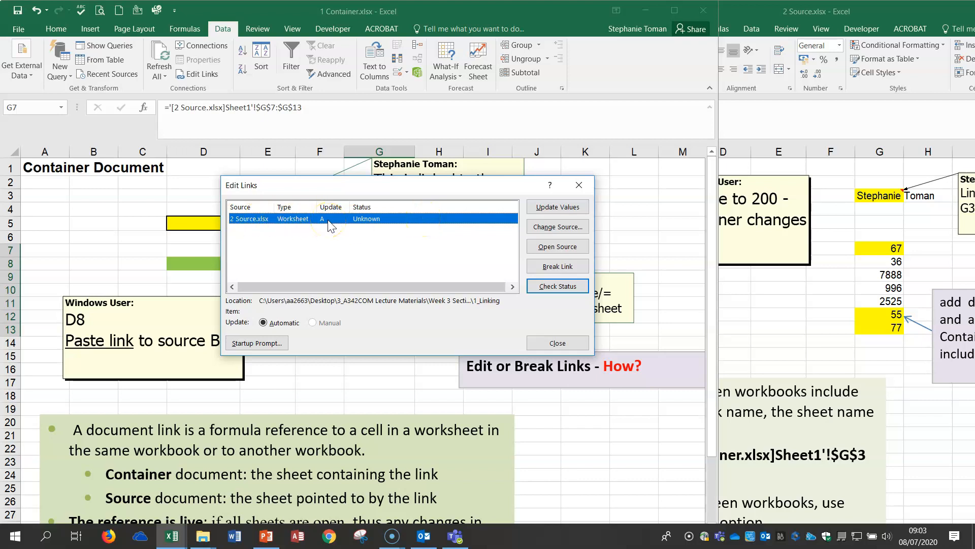
click(558, 266)
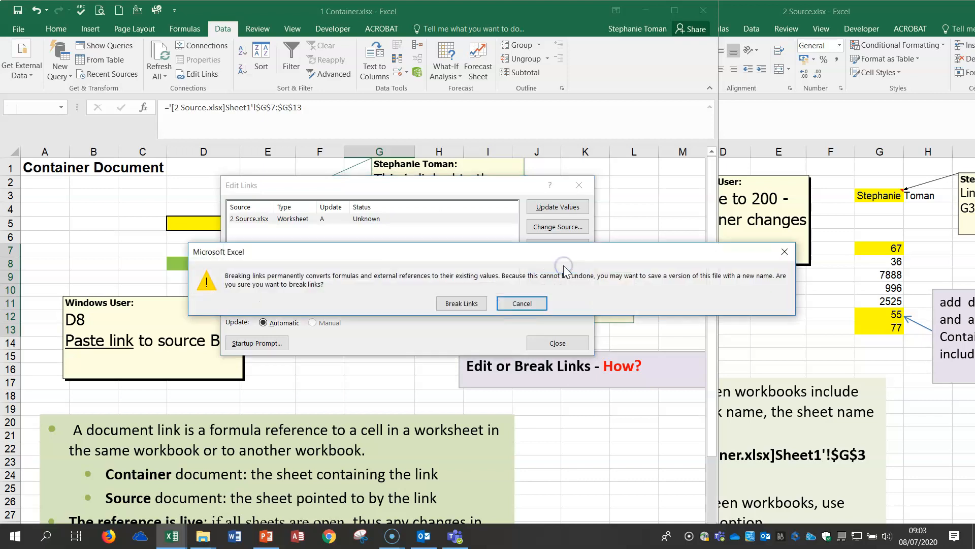
click(461, 304)
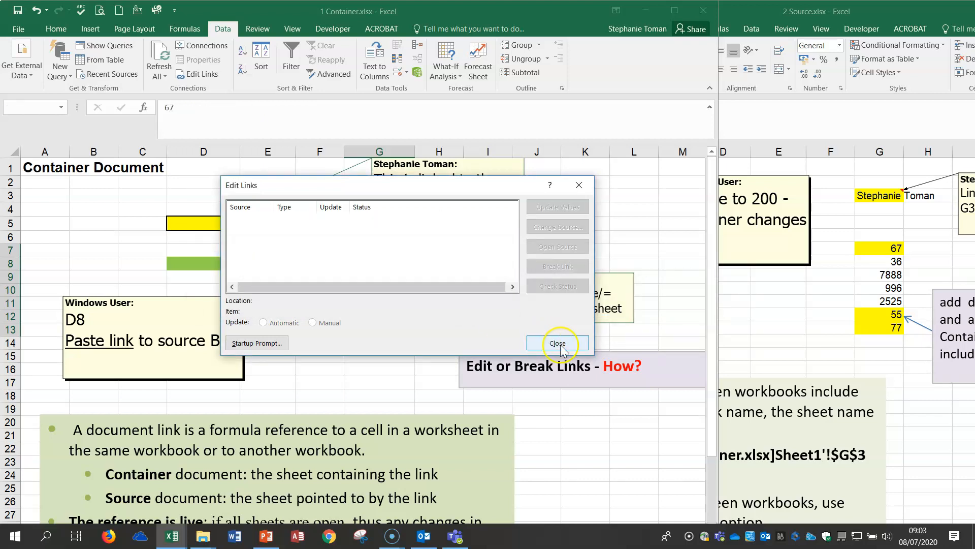
click(558, 343)
Inspect container cells in G7:G13 for remaining link formulas and compare them with the source range
click(633, 221)
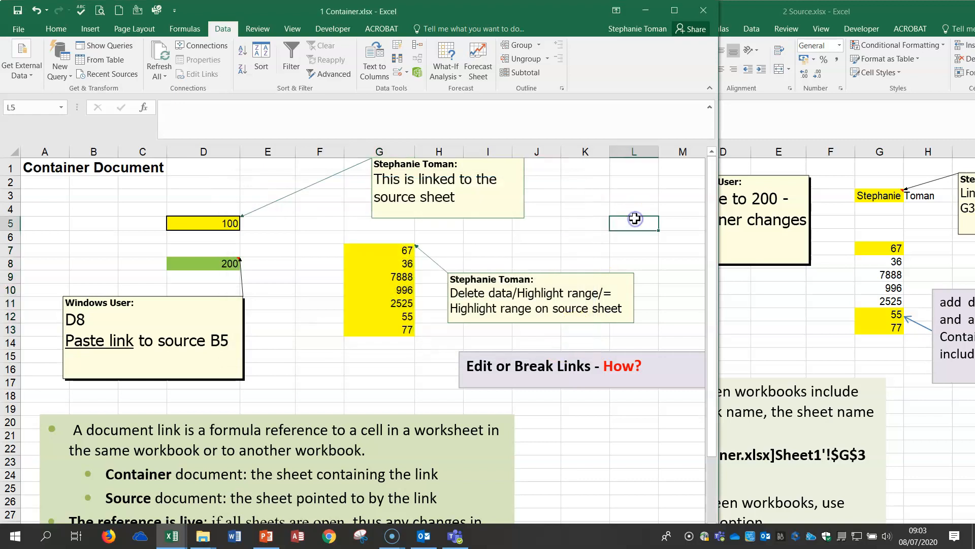
click(394, 266)
click(395, 290)
click(396, 314)
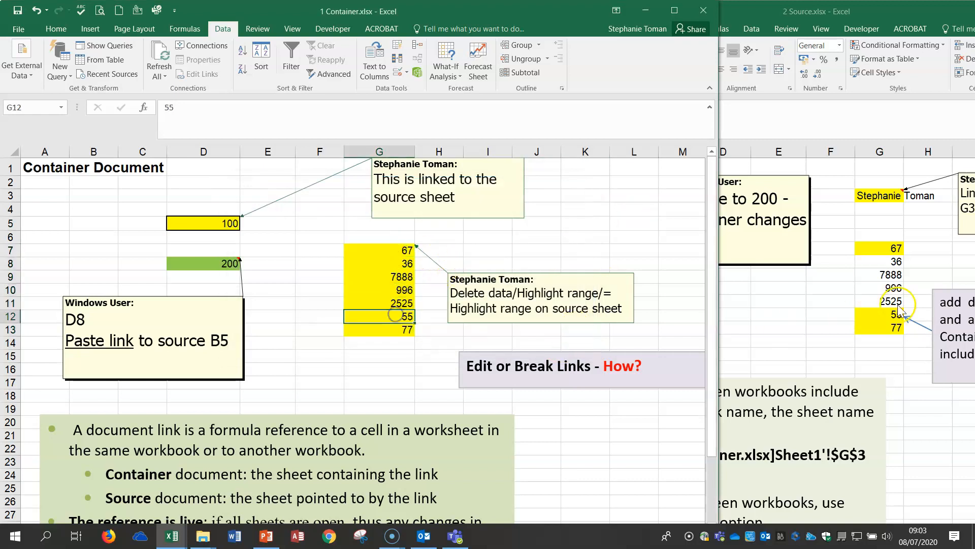
click(881, 249)
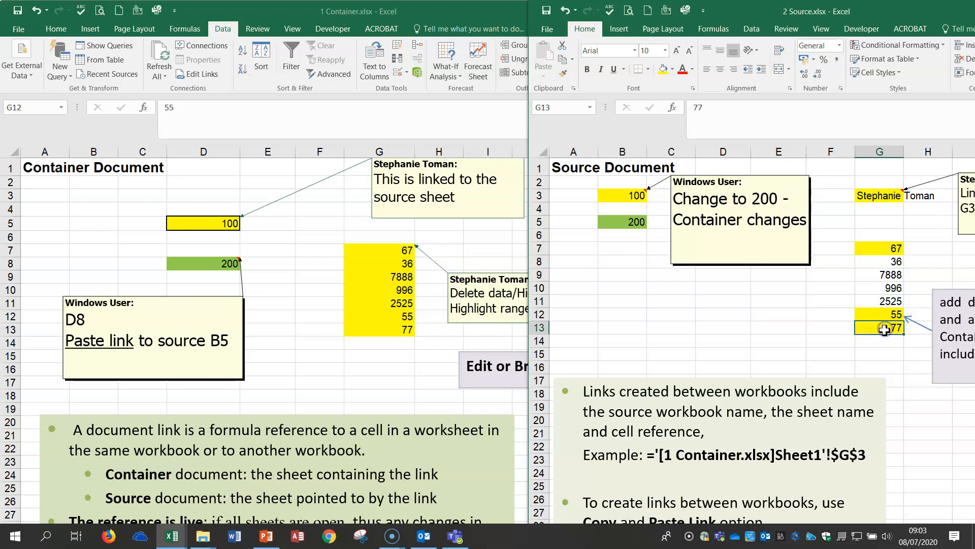
click(416, 249)
click(414, 249)
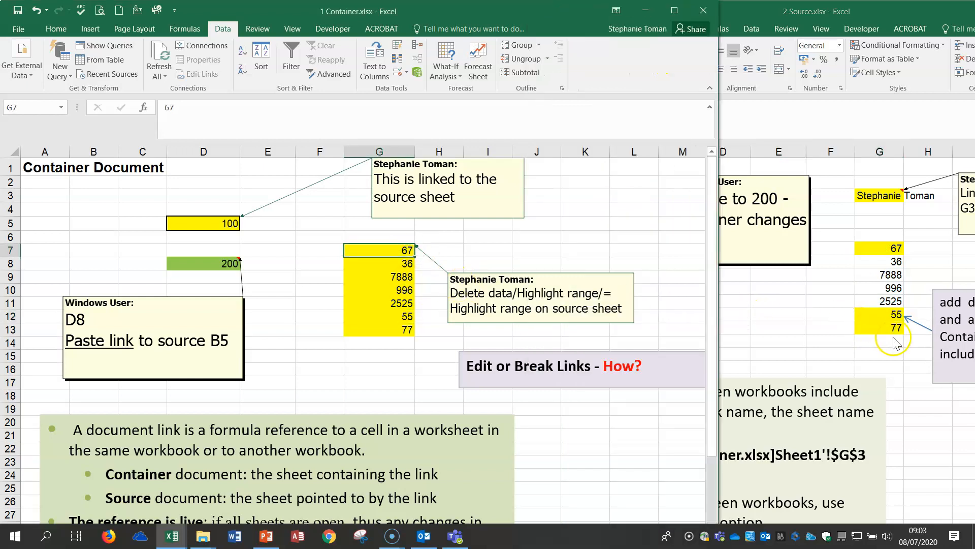
Test the broken link by setting source cells G12 and G13 to 22
click(891, 316)
text(22)
click(793, 306)
click(892, 329)
text(22)
click(775, 312)
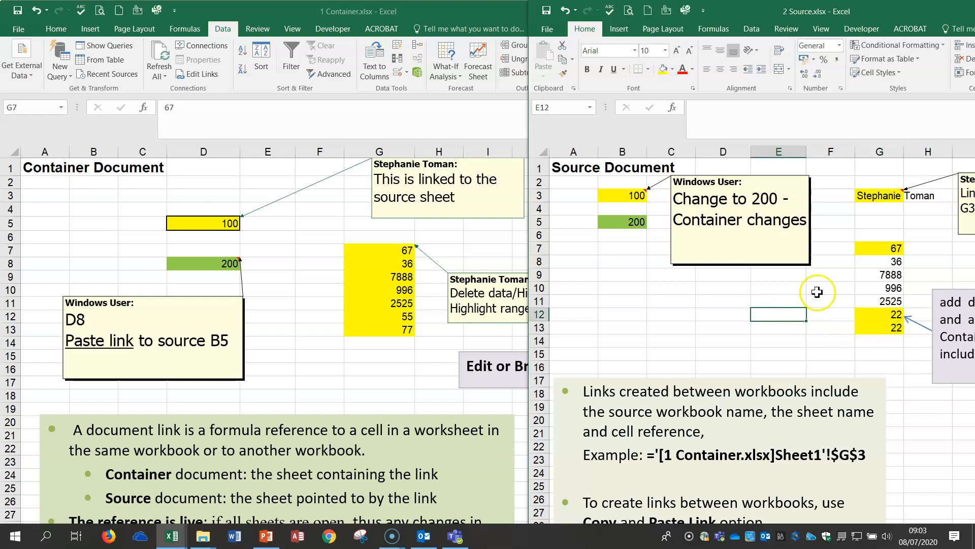
Close both workbooks without saving changes and open 3 Link&Break cells.xlsx from the 1_Linking folder
drag(442, 6, 386, 6)
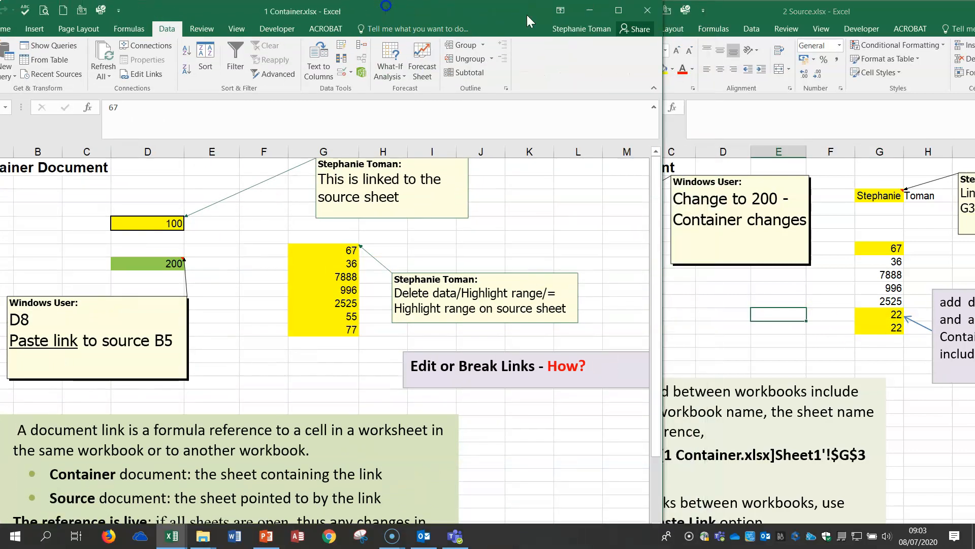
click(647, 10)
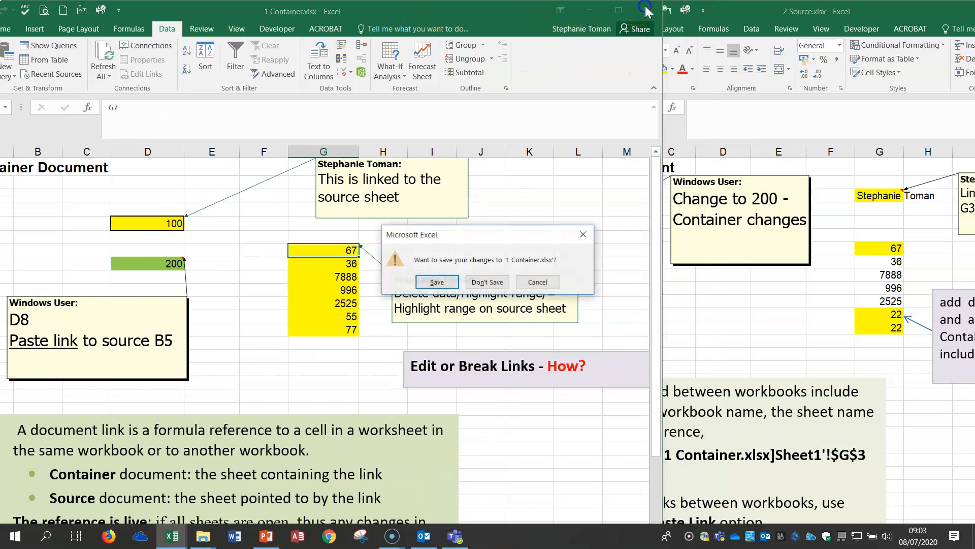
click(488, 281)
double_click(784, 11)
click(960, 10)
click(495, 281)
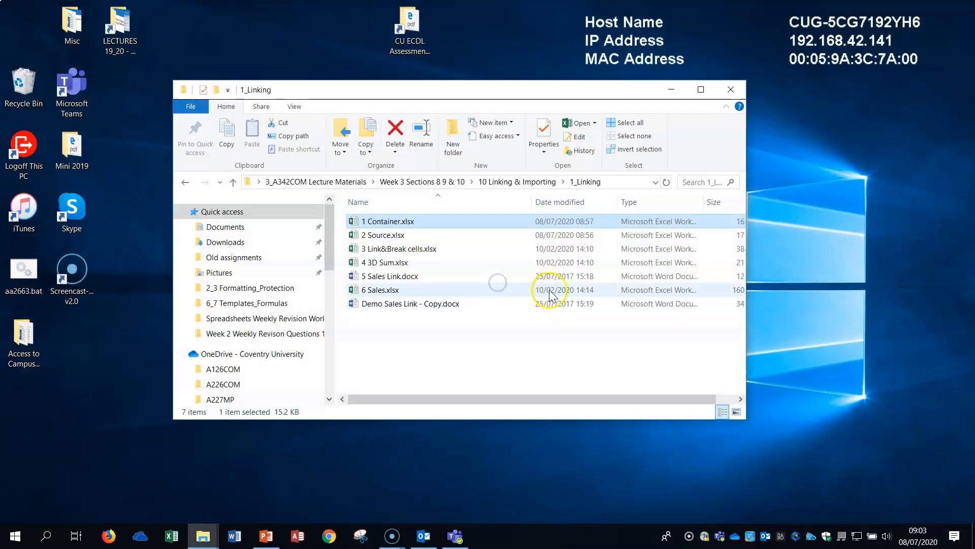
double_click(400, 249)
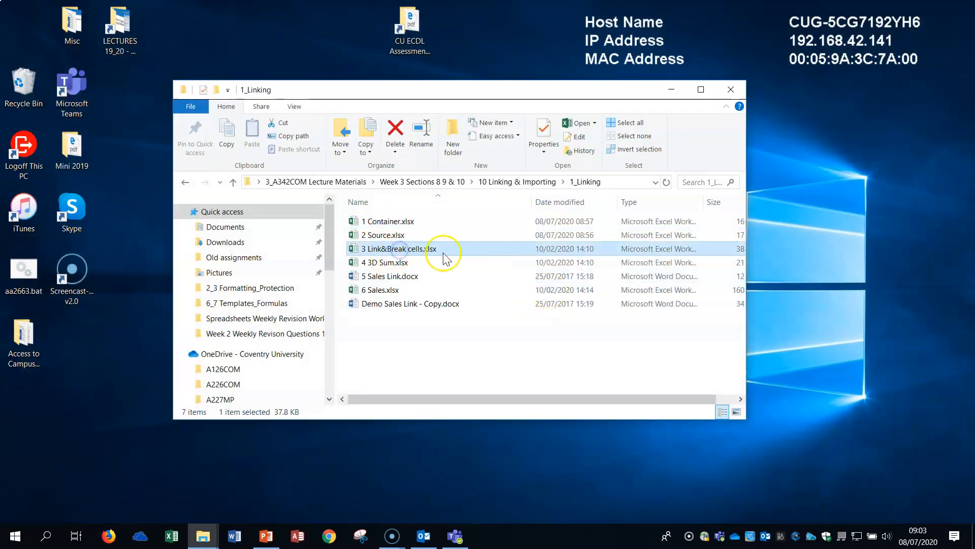
double_click(421, 250)
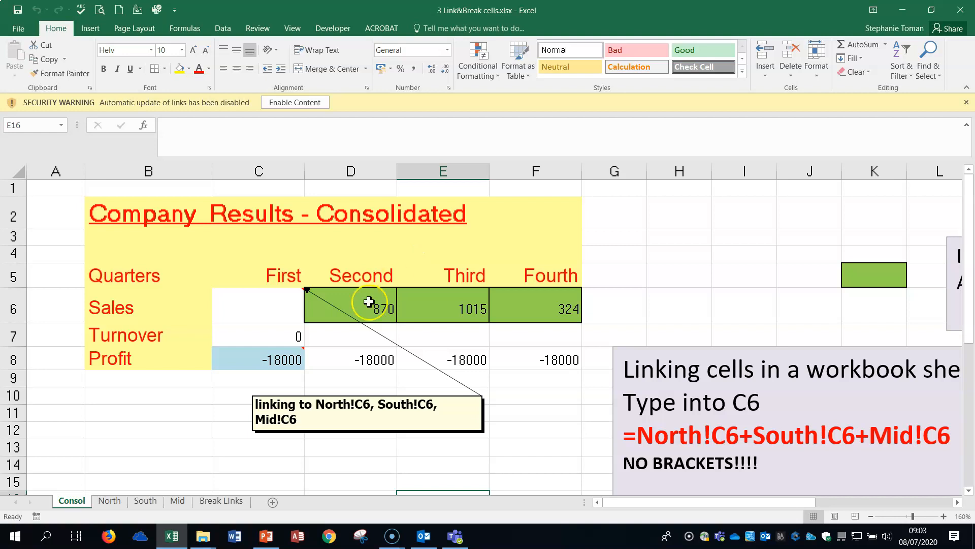
Examine the Sales formulas for the second, third and fourth quarters in D6:F6 on the Consol sheet
click(266, 307)
click(369, 312)
click(451, 305)
click(531, 301)
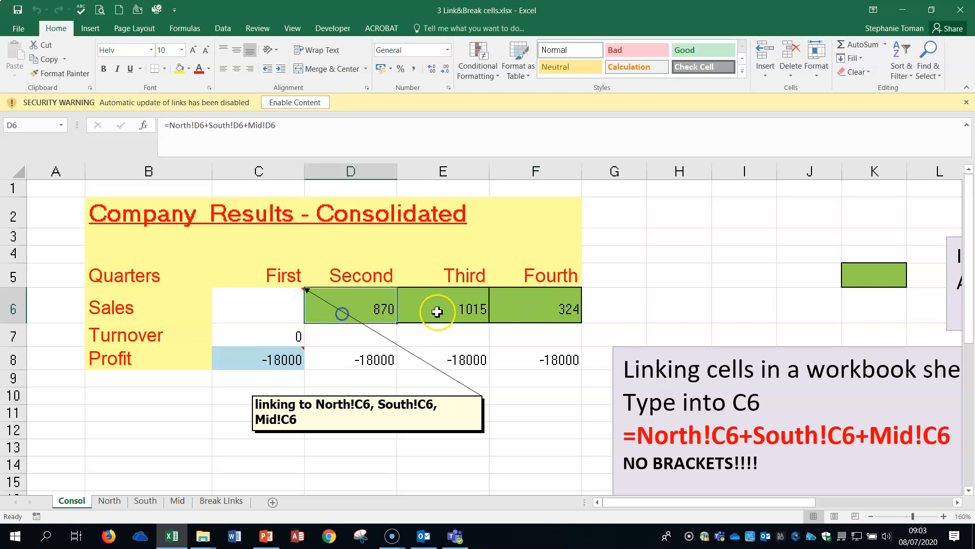
click(445, 309)
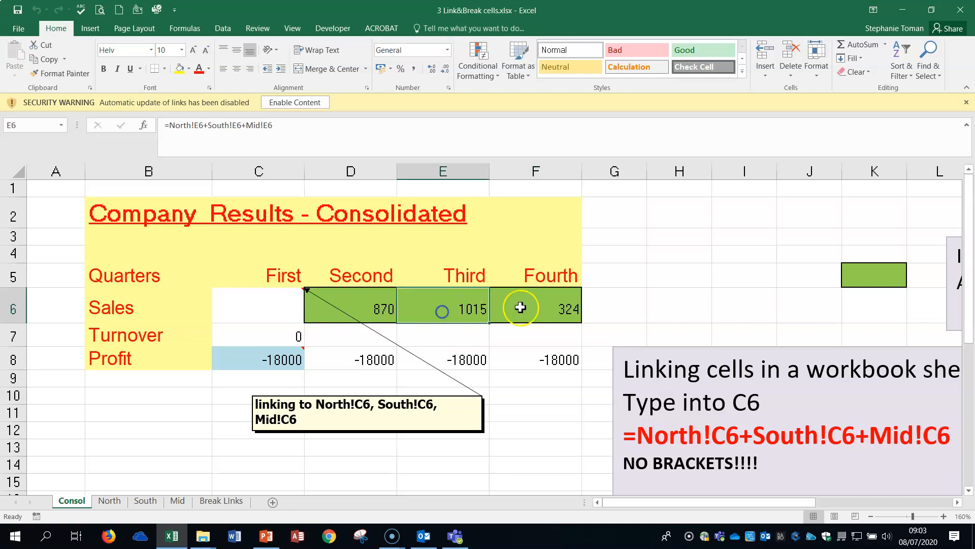
click(532, 301)
Enter =North!C6+South!C6+Mid!C6 in cell C6 of the Consol sheet to total first-quarter sales
click(259, 305)
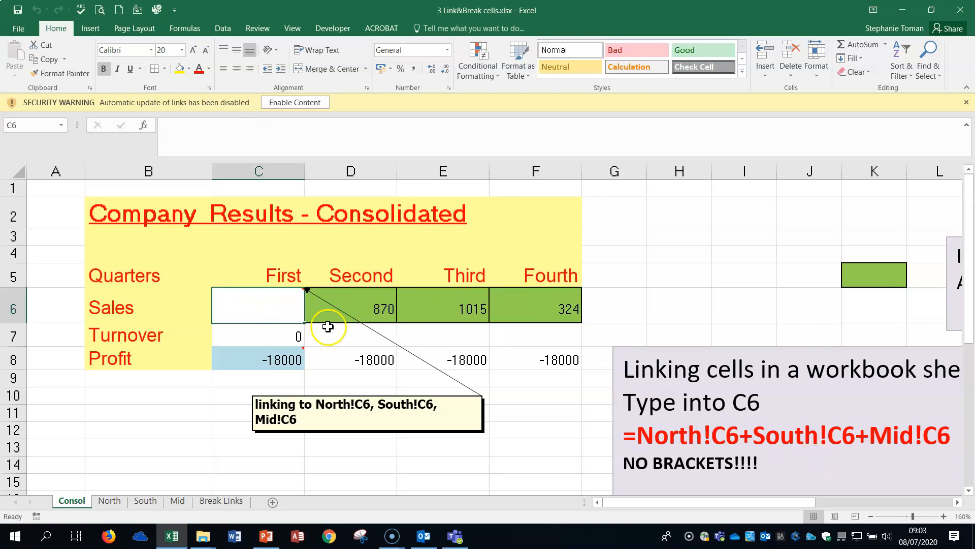
text(=)
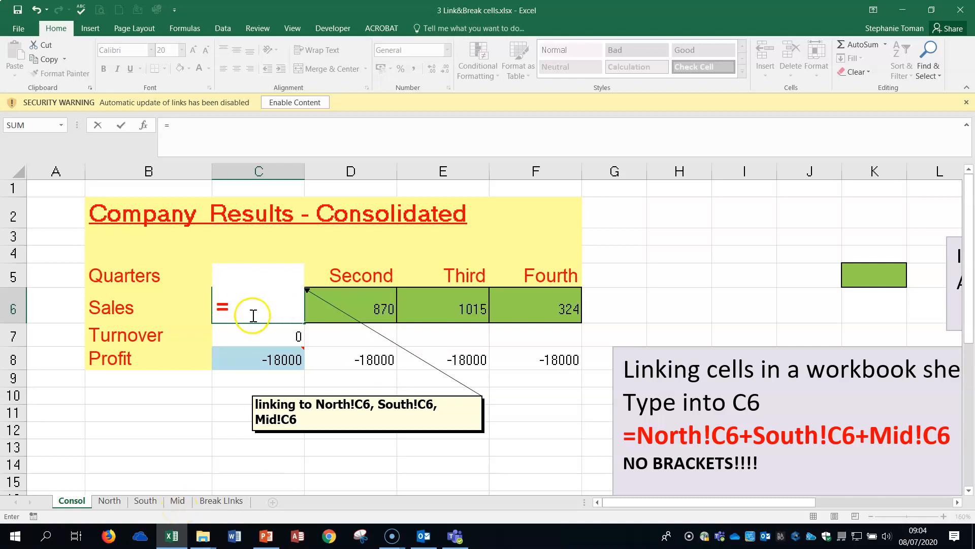
text(North)
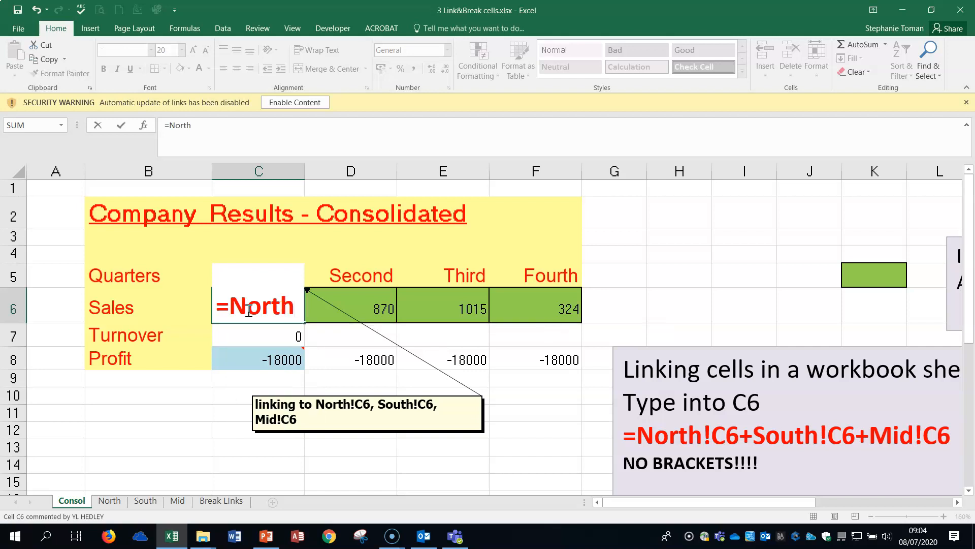
text(!C6)
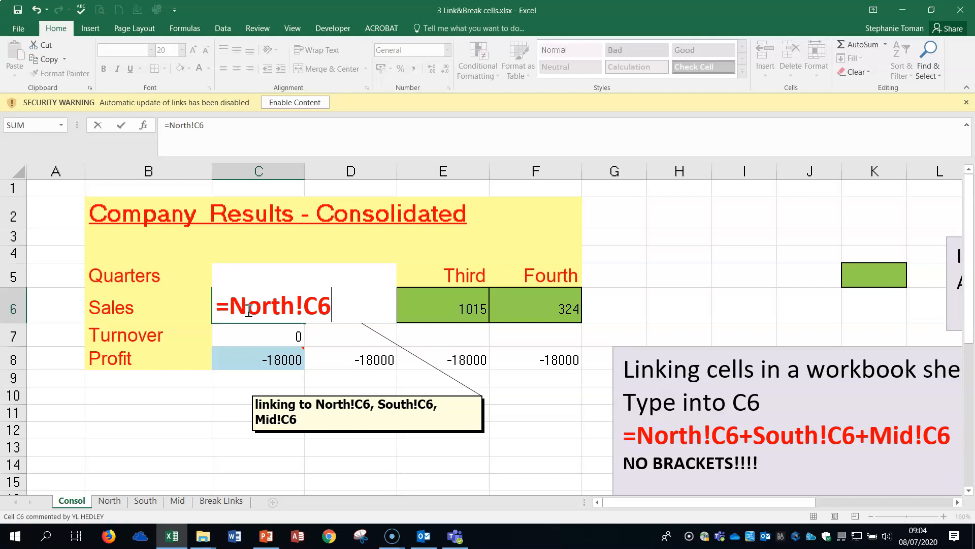
text(+Sou)
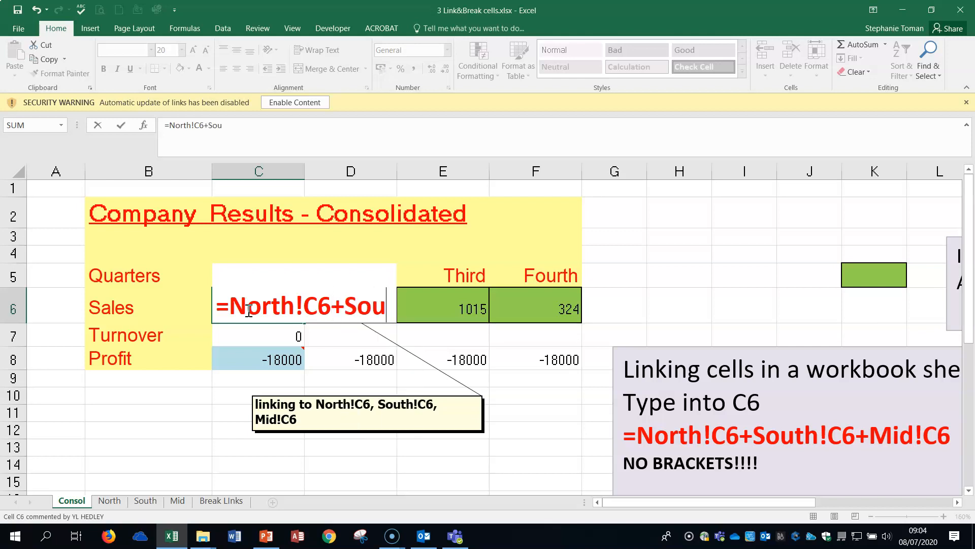
text(th)
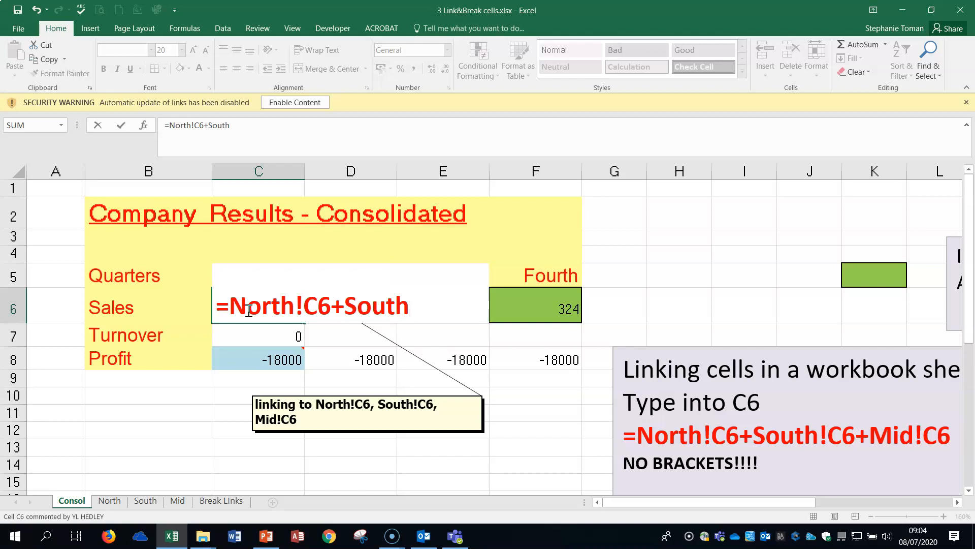
text(!C6+Mid)
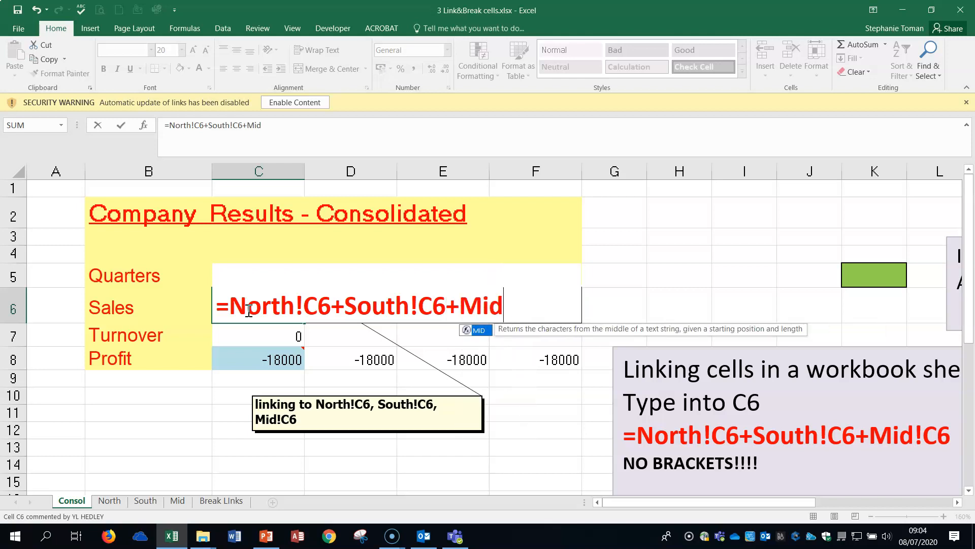
text(!C6)
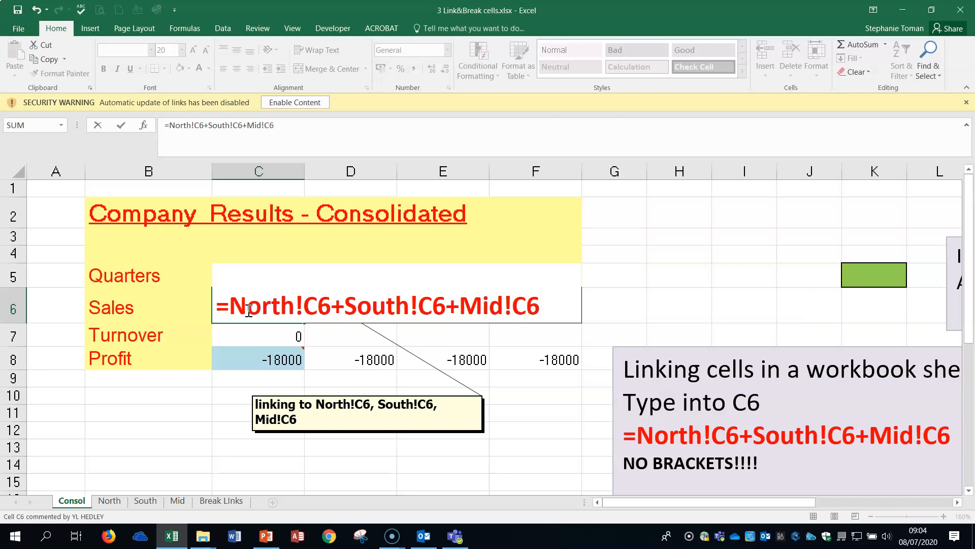
key(Return)
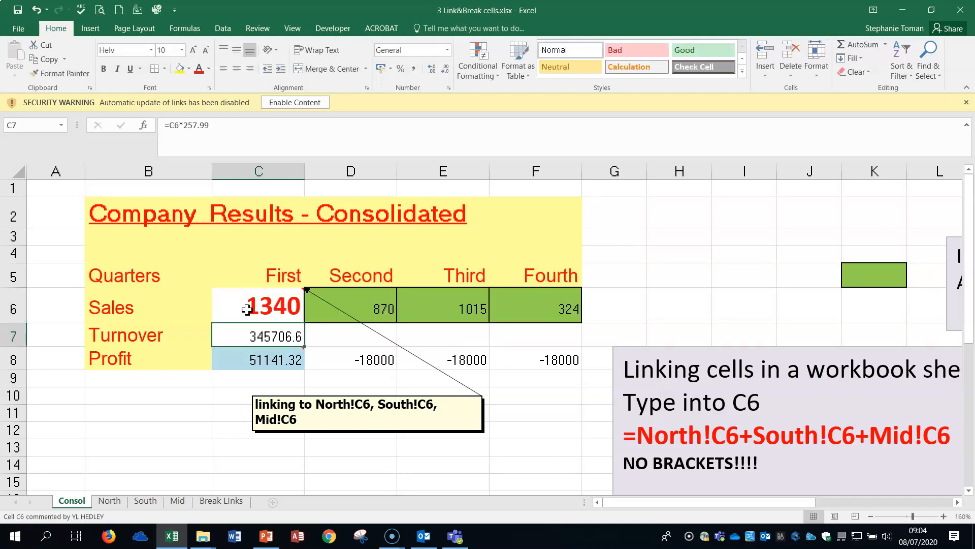
Check the C6 formula against cell C6 on the North, South and Mid sheets, and return to Consol
click(247, 310)
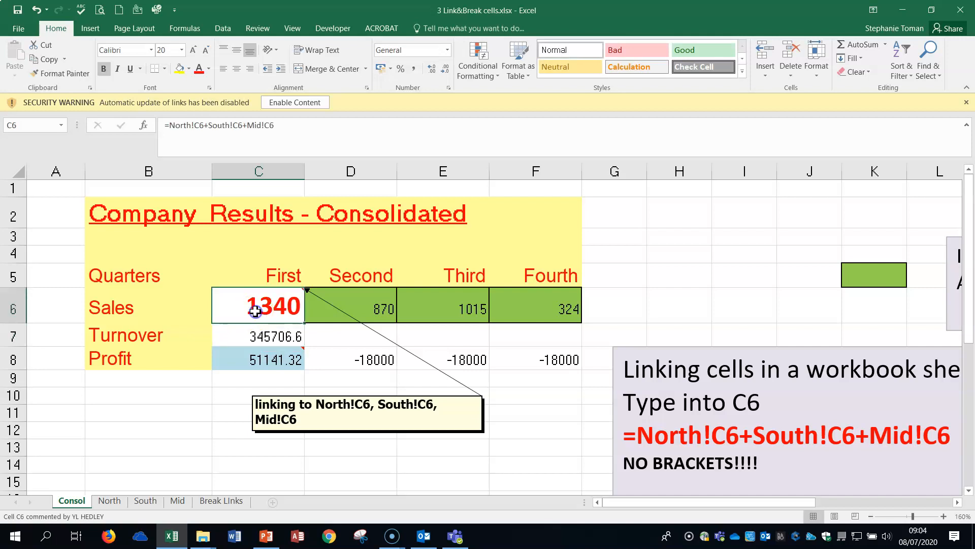
click(118, 500)
click(218, 281)
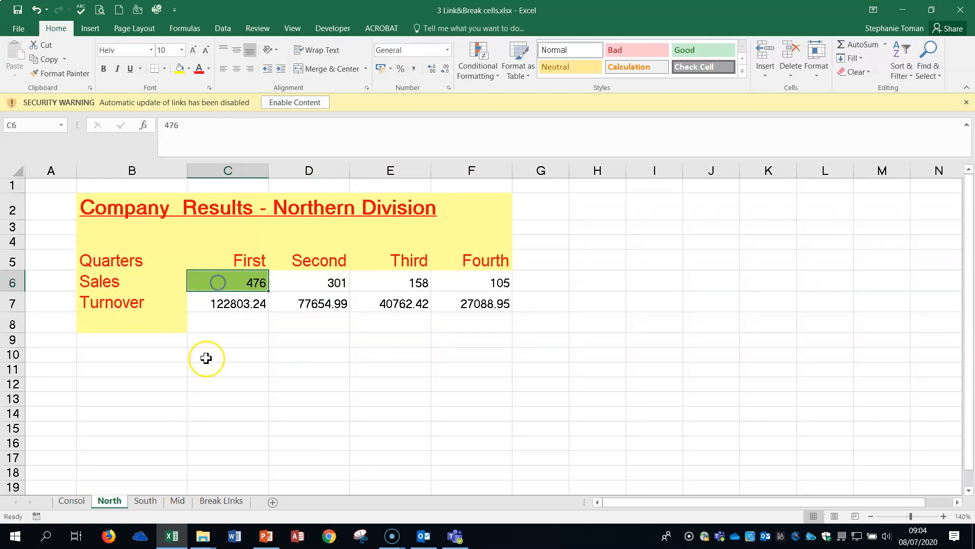
click(143, 502)
click(233, 279)
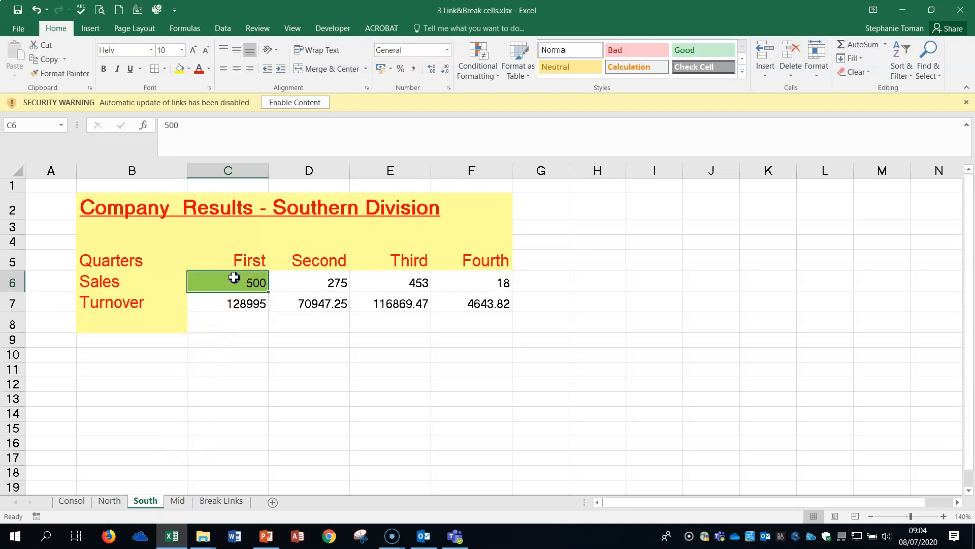
click(177, 500)
click(253, 282)
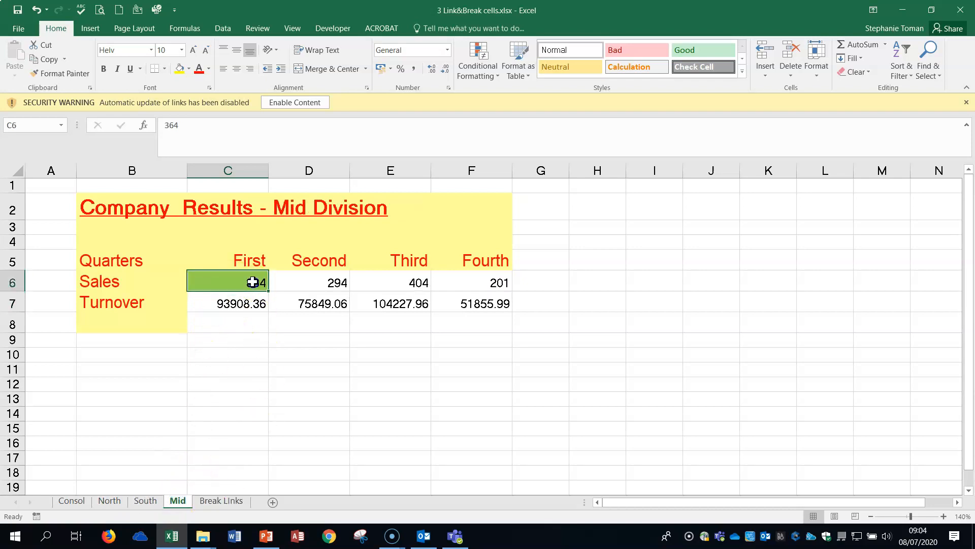
click(72, 501)
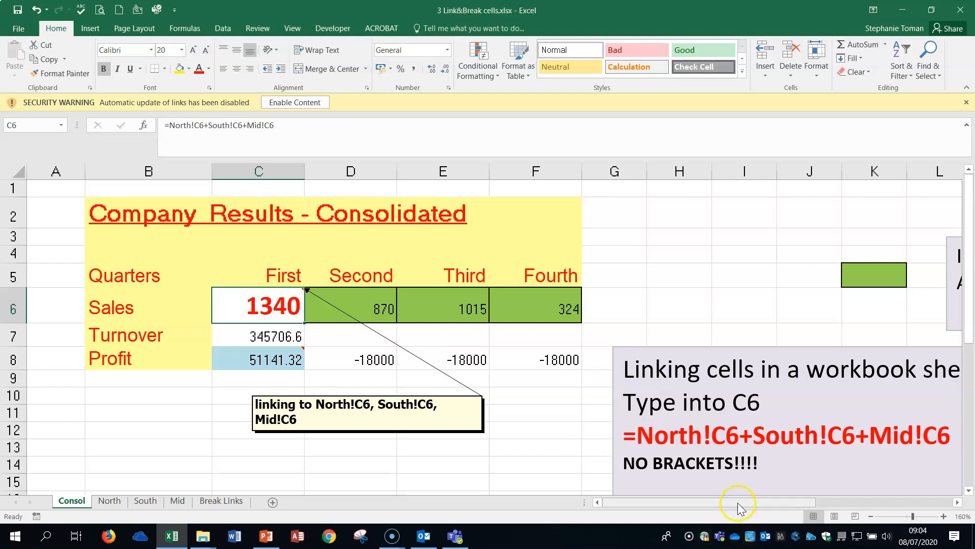
Link cell K5 on the Consol sheet to the second-quarter sales with the formula =D6
drag(739, 503, 777, 503)
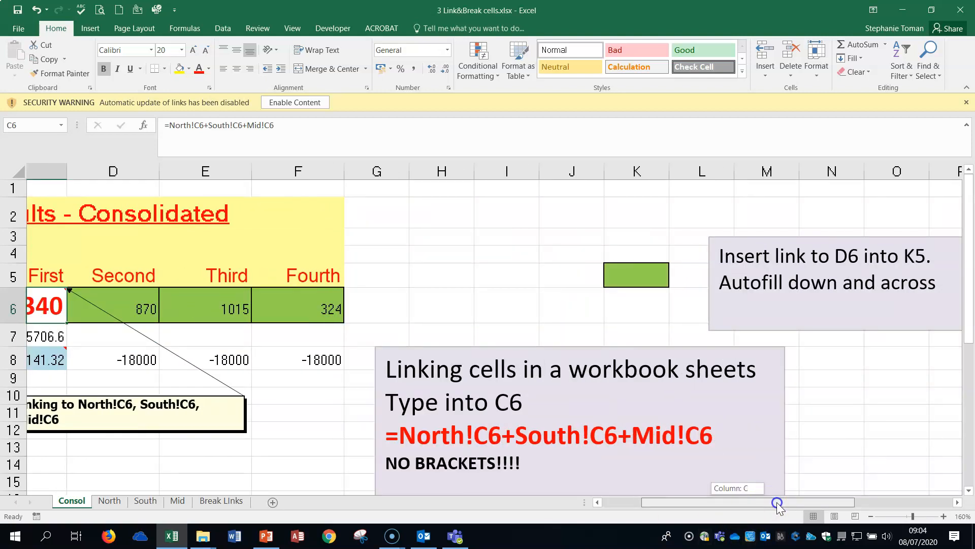
drag(777, 503, 768, 502)
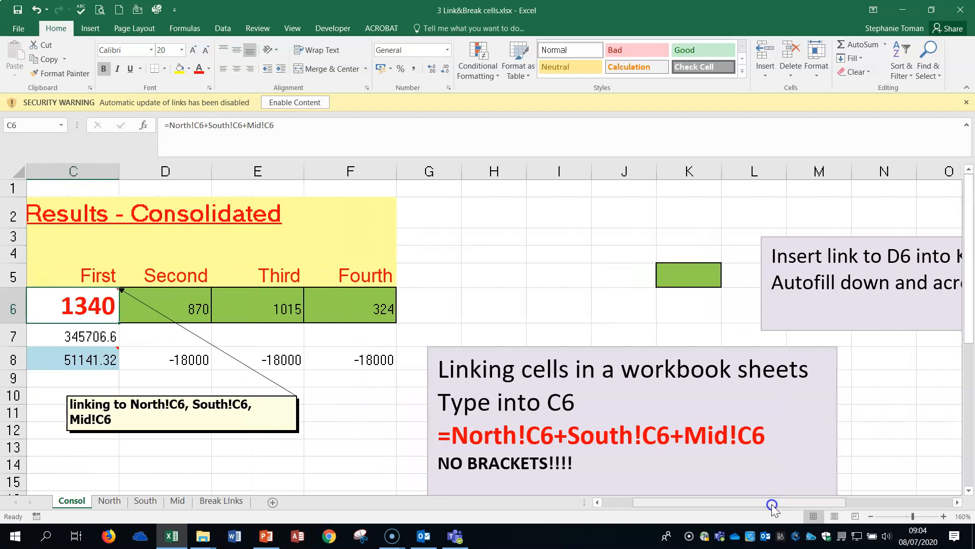
click(680, 272)
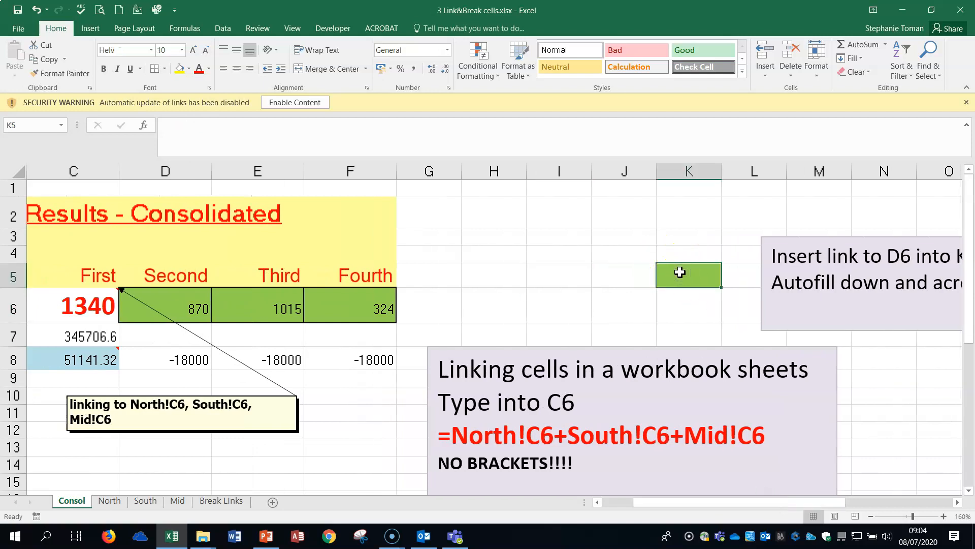
text(=)
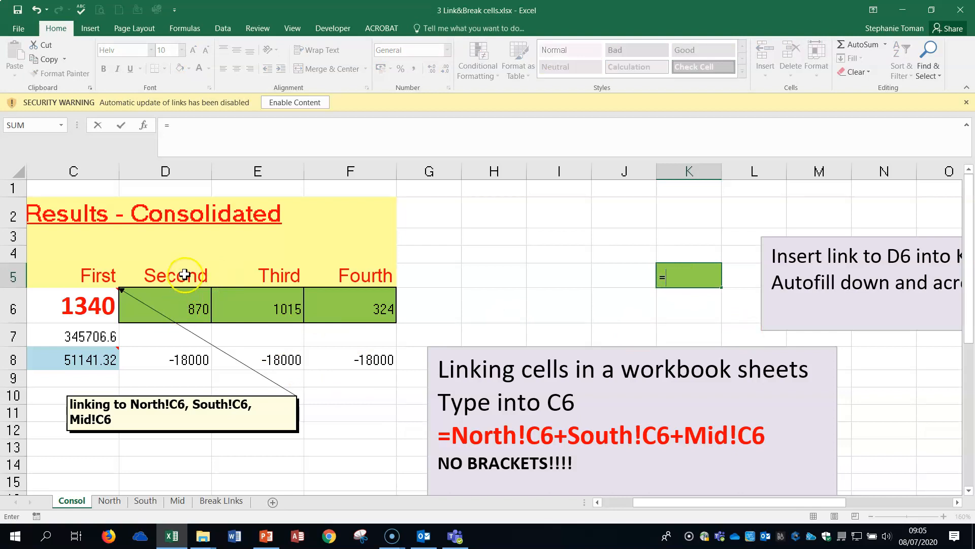
click(187, 316)
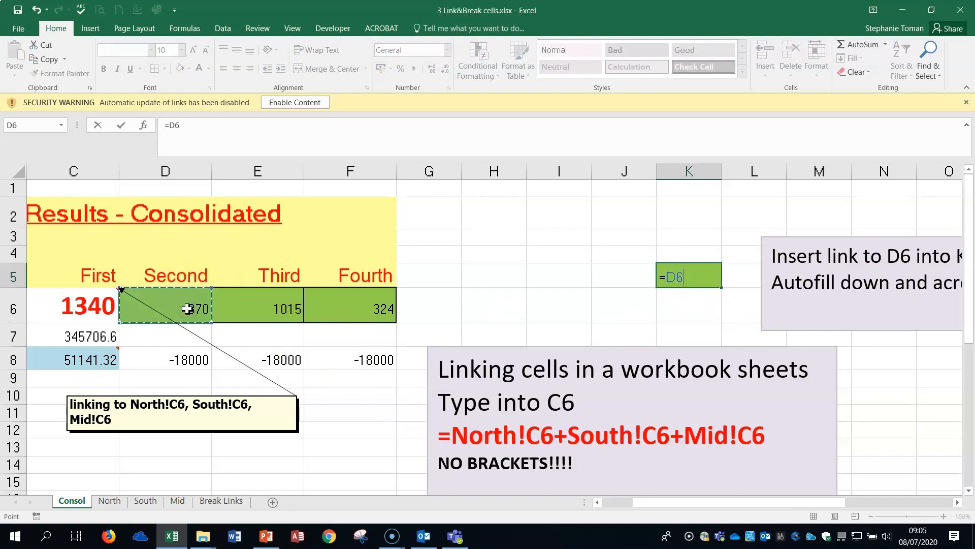
key(Return)
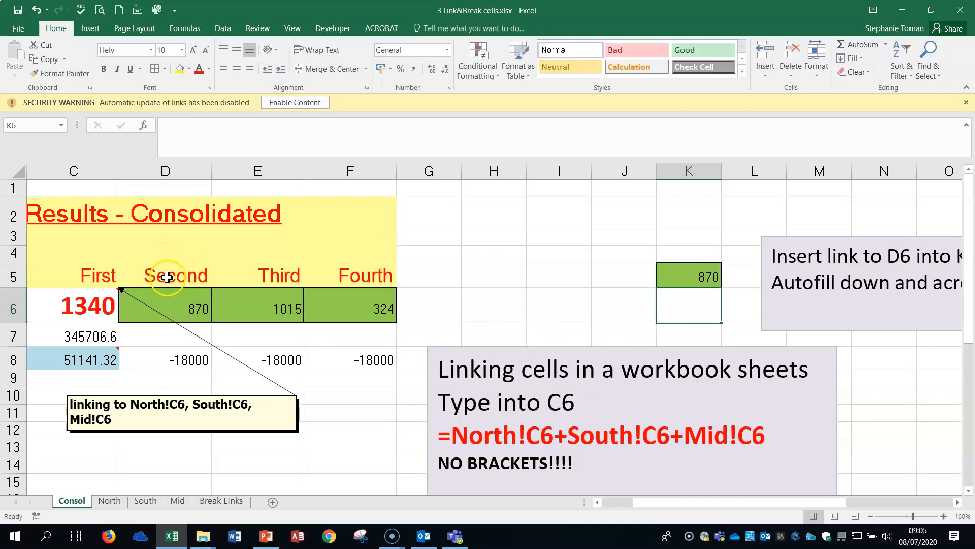
Link cell K6 to the second-quarter heading with the formula =D5
text(=)
click(191, 275)
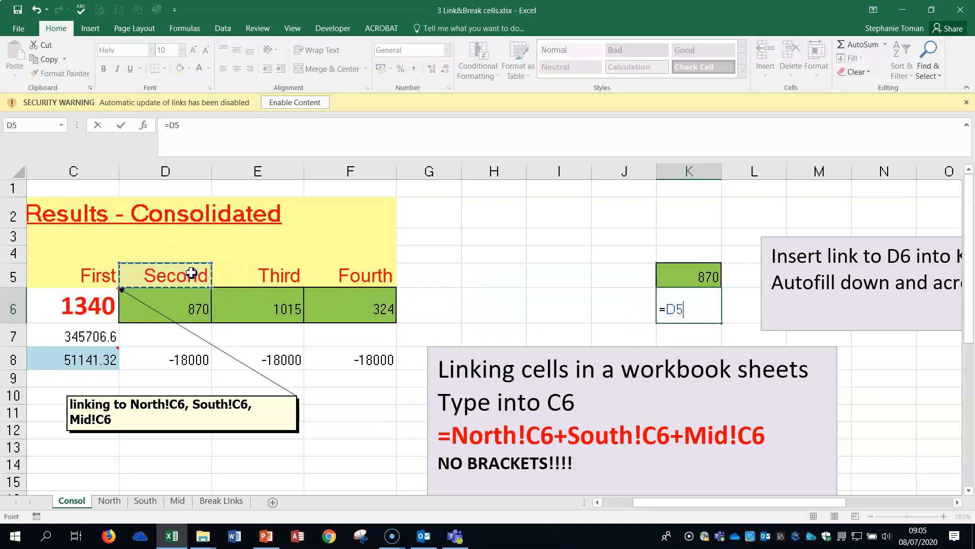
key(Return)
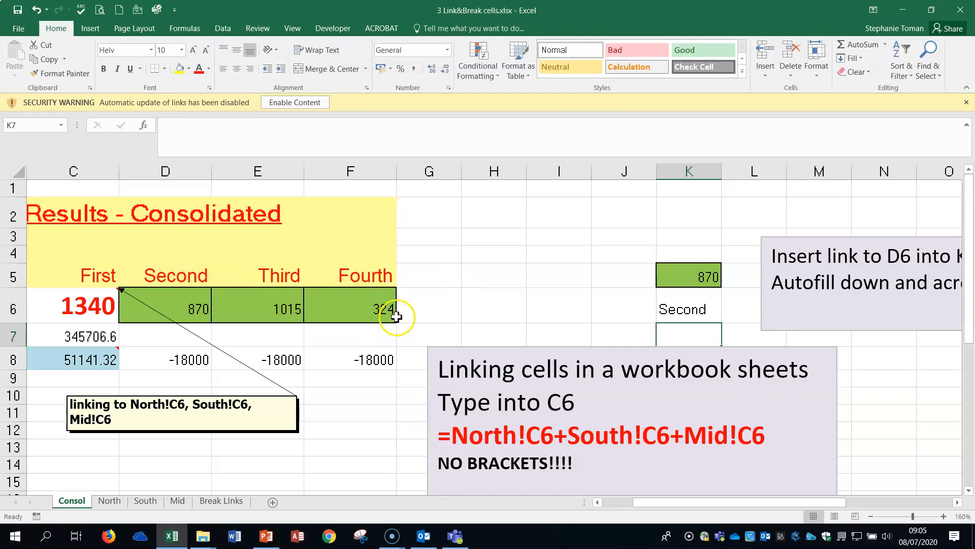
click(506, 297)
click(602, 503)
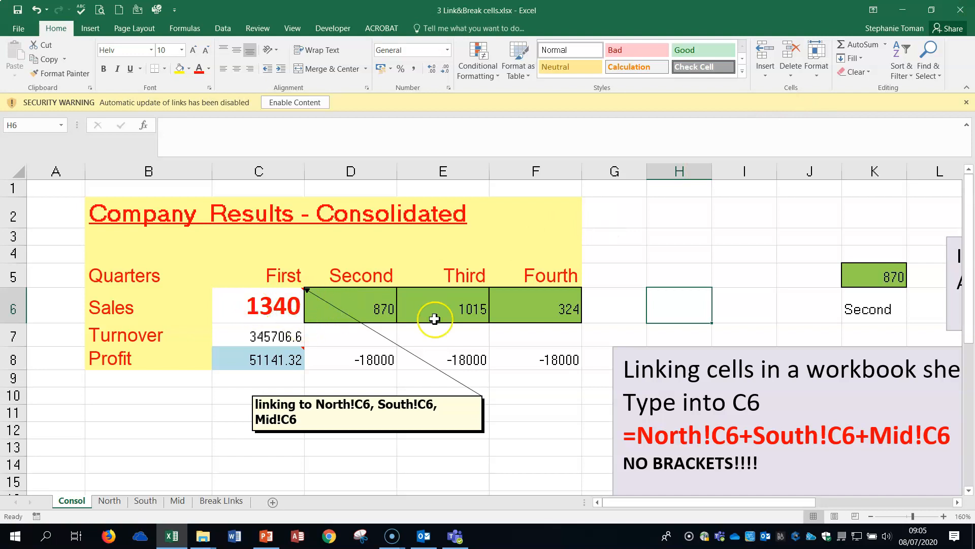
Close 3 Link&Break cells.xlsx without saving changes and open 4 3D Sum.xlsx from the 1_Linking folder
click(960, 10)
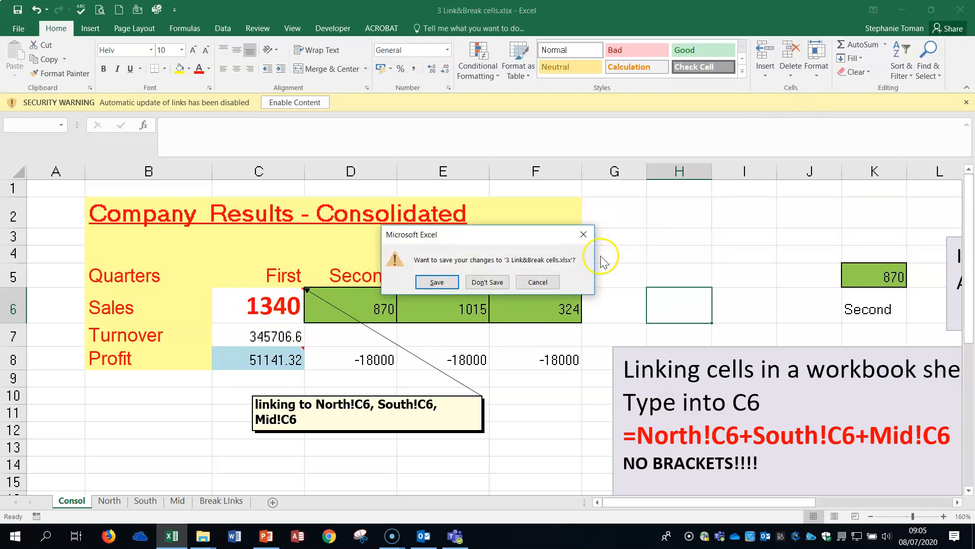
click(487, 282)
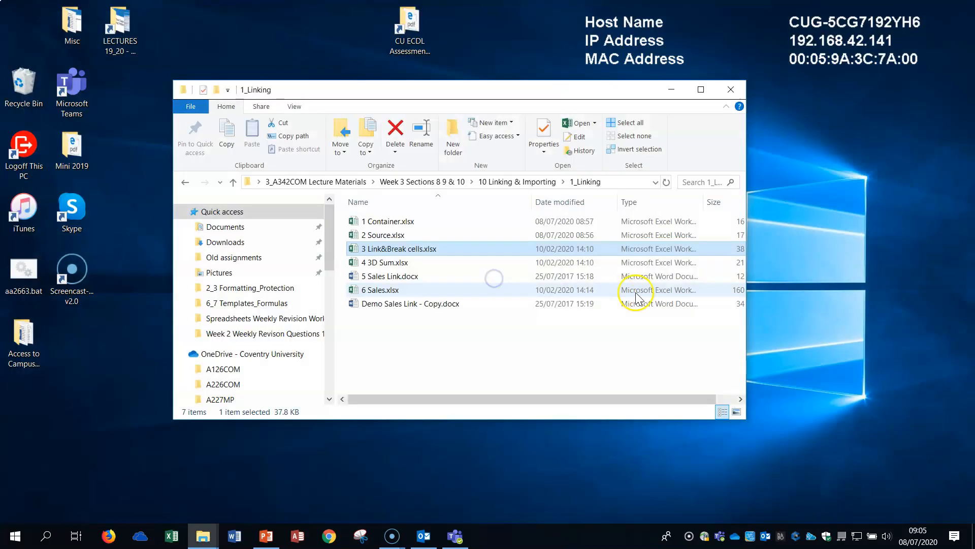
double_click(392, 264)
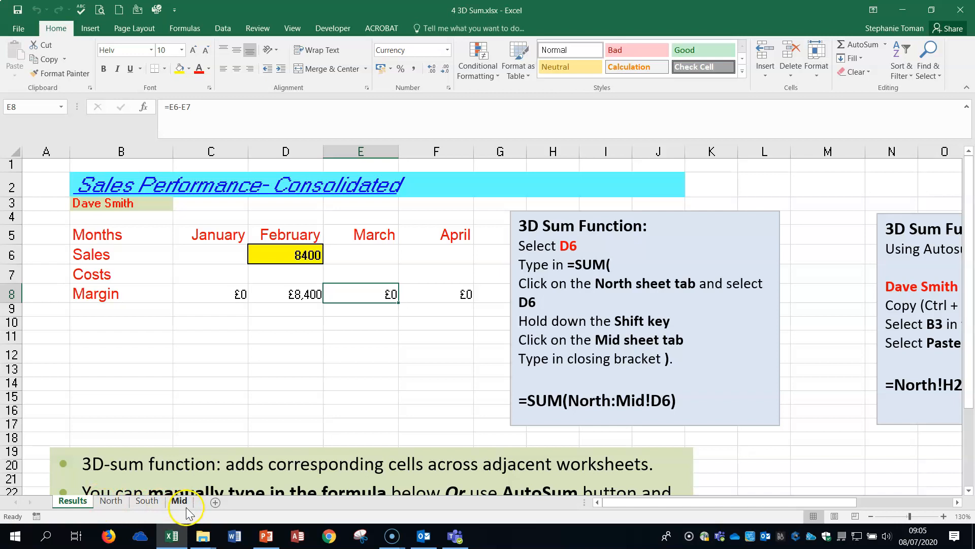
Examine the 3D sum formula for February sales in D6 on the Results sheet, comparing it with the instruction text box
click(275, 251)
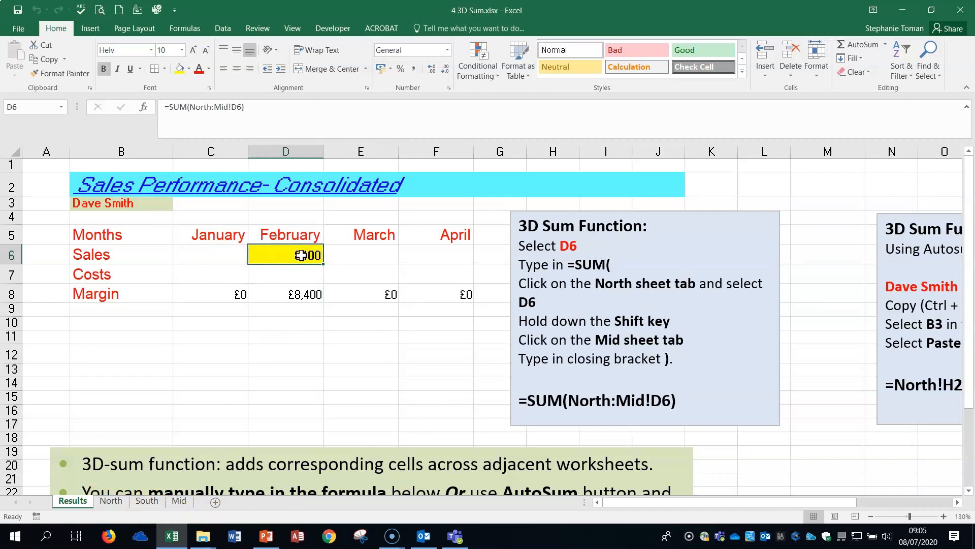
click(286, 254)
click(688, 399)
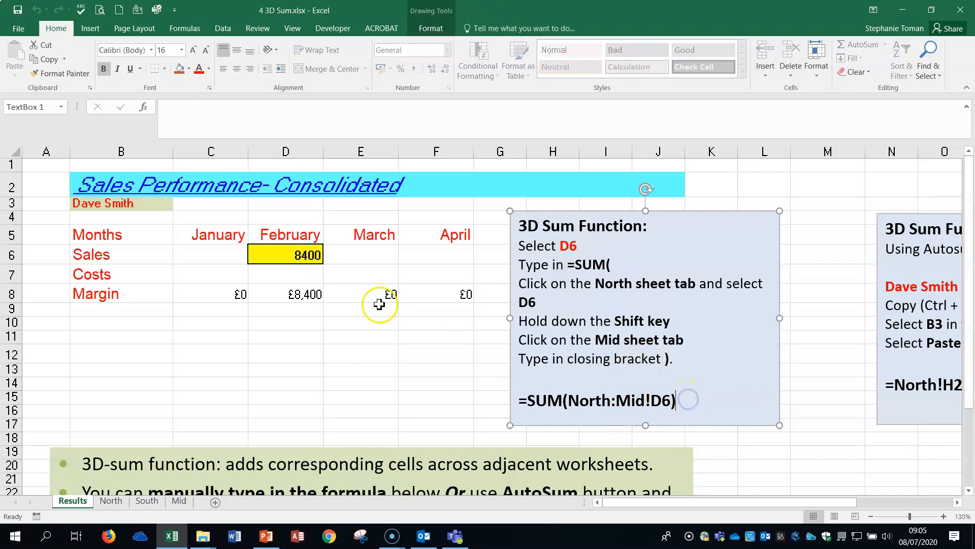
click(305, 254)
click(264, 109)
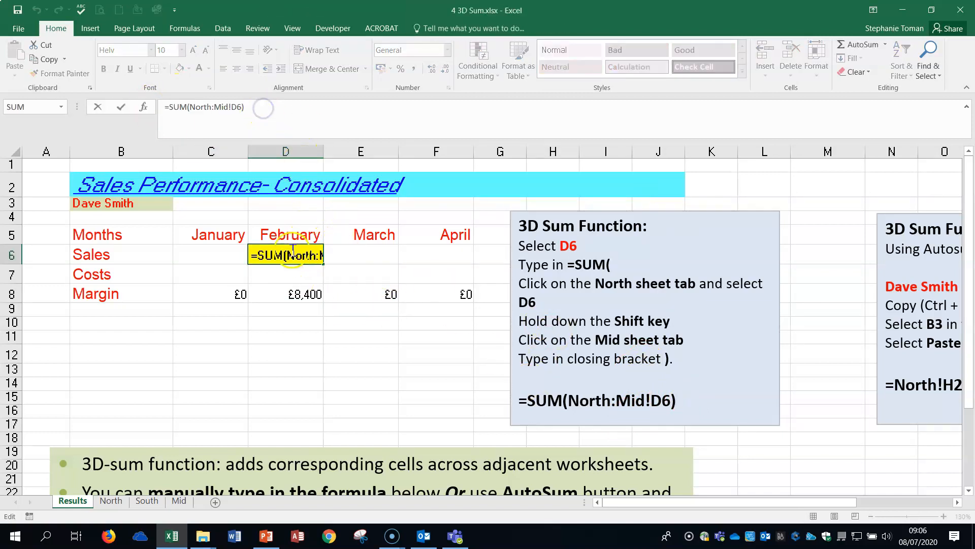
key(Escape)
double_click(277, 257)
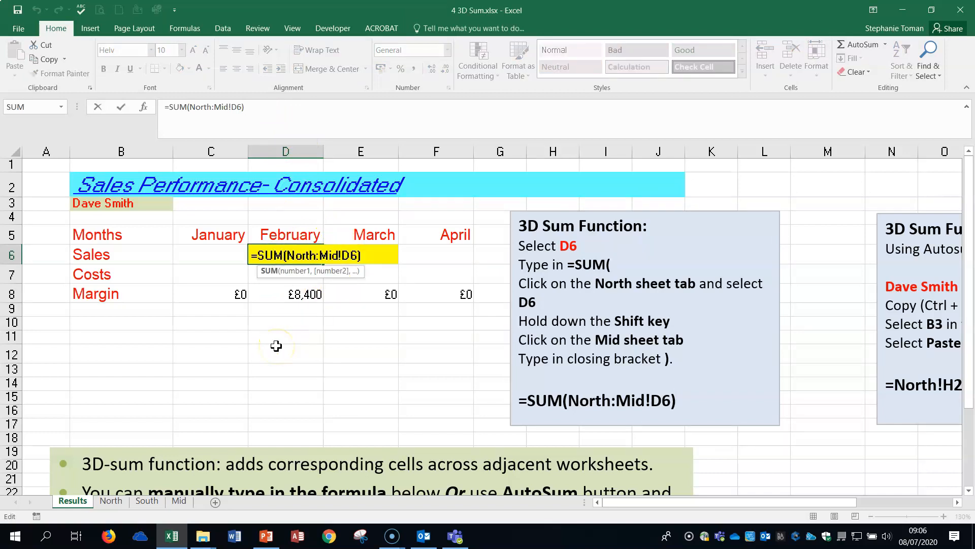
key(Escape)
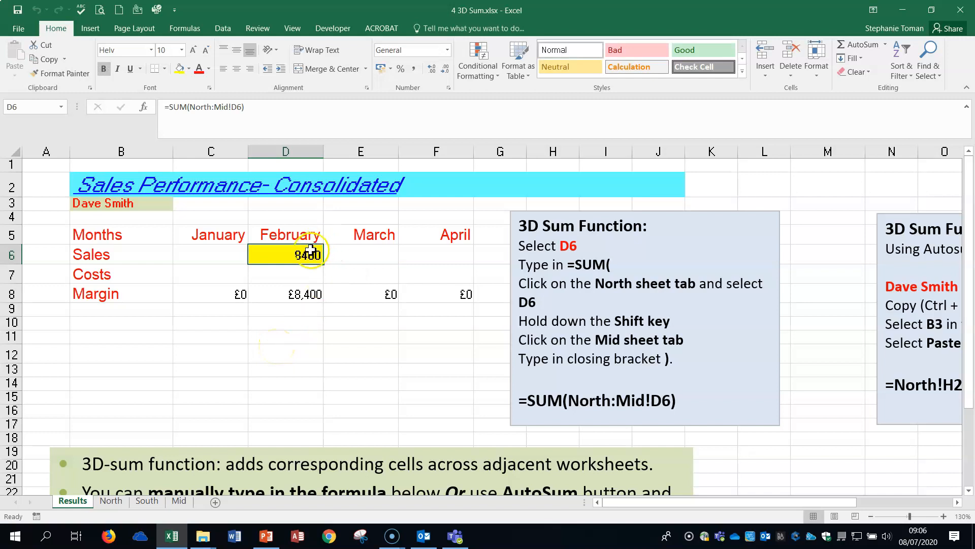
Clear the February sales formula from D6 on the Results sheet and check D6 on the North and South sheets
key(Delete)
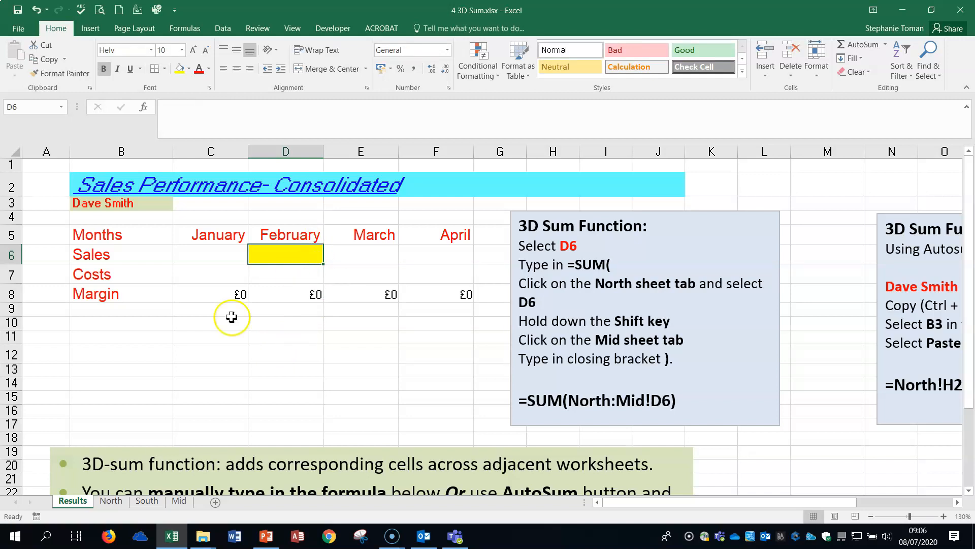
click(110, 501)
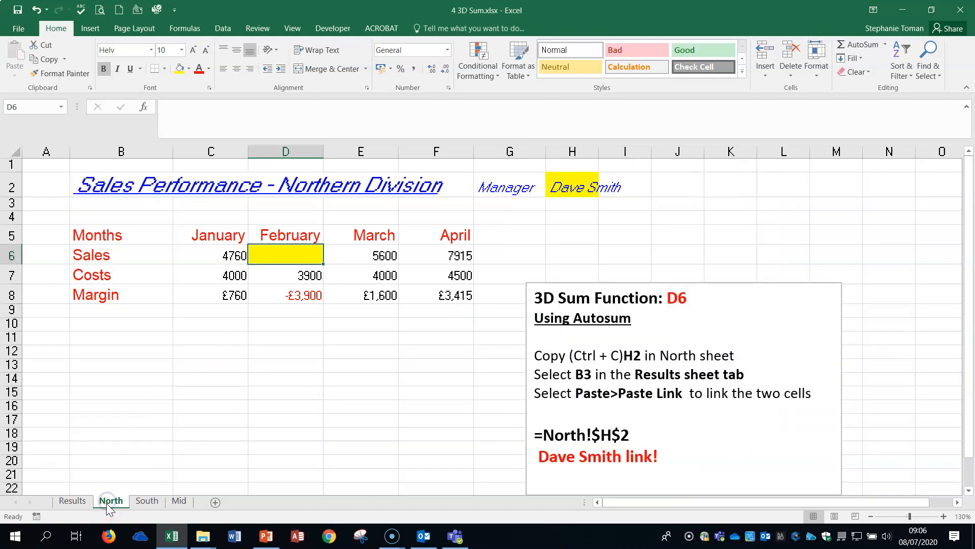
click(148, 502)
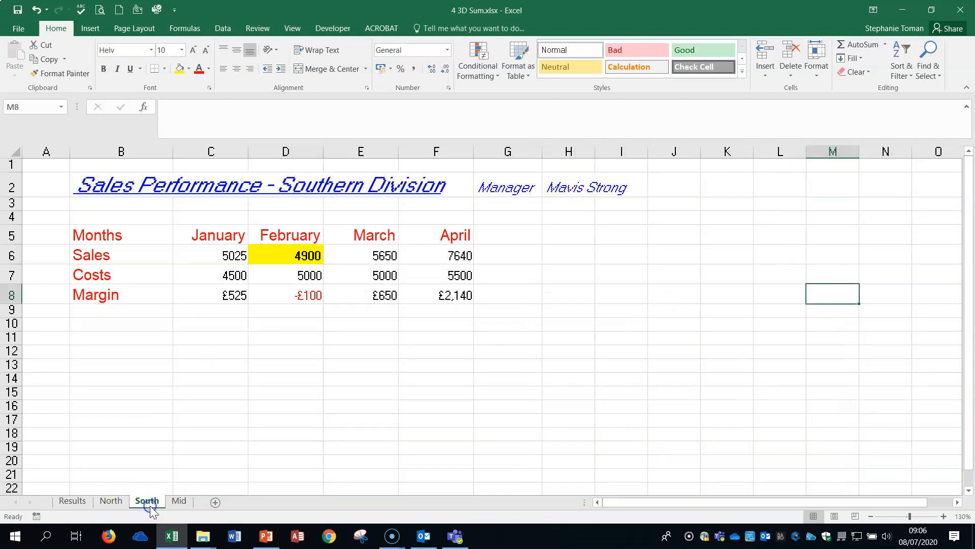
Enter 5556 as the February sales in cell D6 of the North sheet
click(100, 502)
click(279, 254)
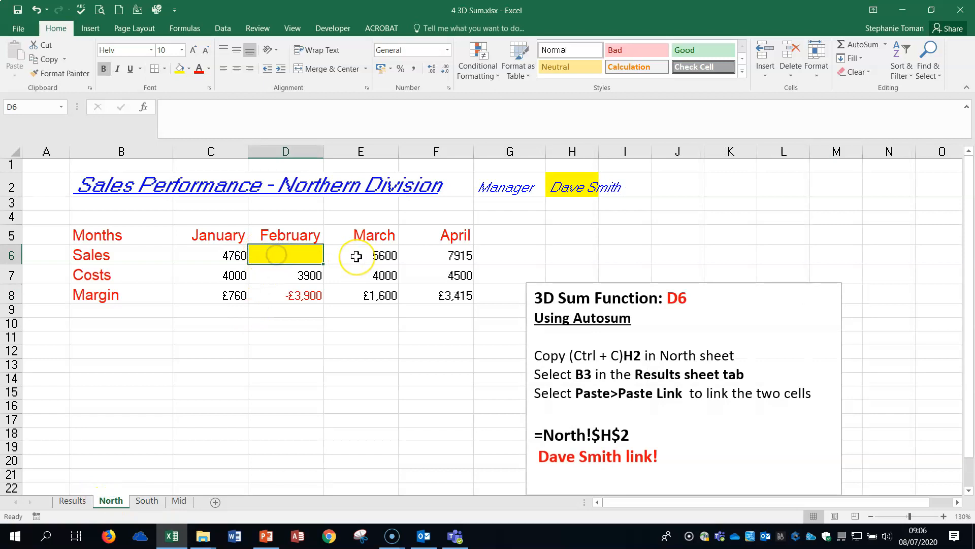
text(5+55)
key(BackSpace)
key(BackSpace)
key(BackSpace)
text(555)
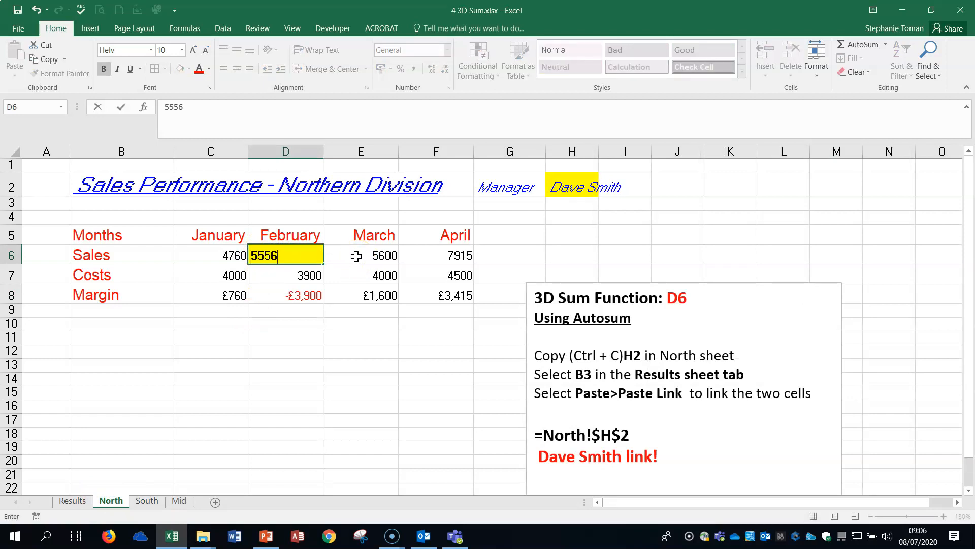
click(391, 380)
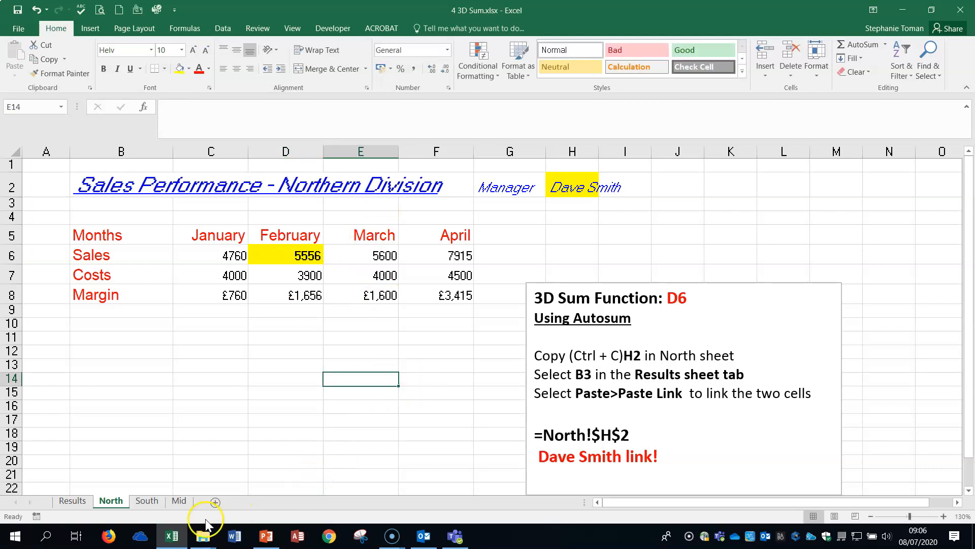
Check the February sales on the South and Mid sheets, and return to cell D6 on the Results sheet
click(152, 502)
click(179, 503)
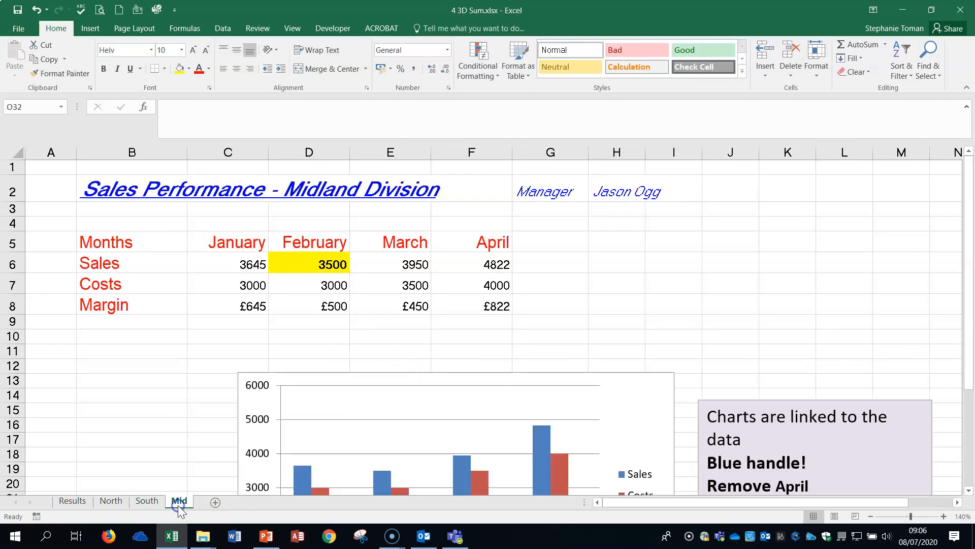
click(73, 501)
click(291, 255)
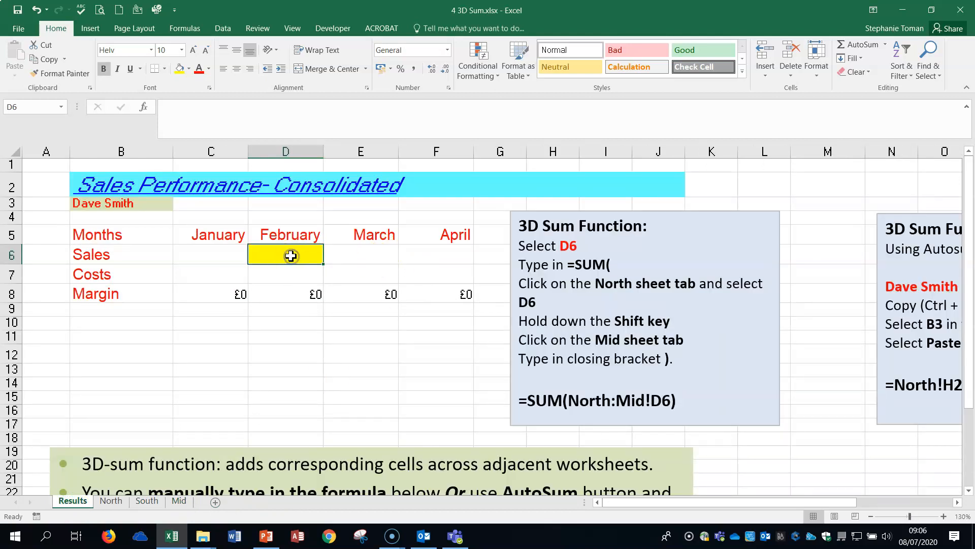
text(=)
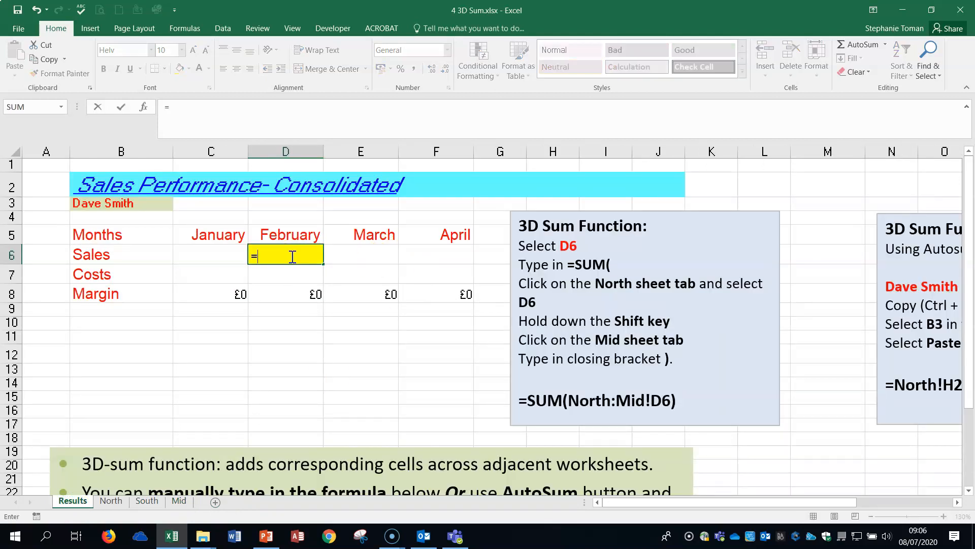
text(sum)
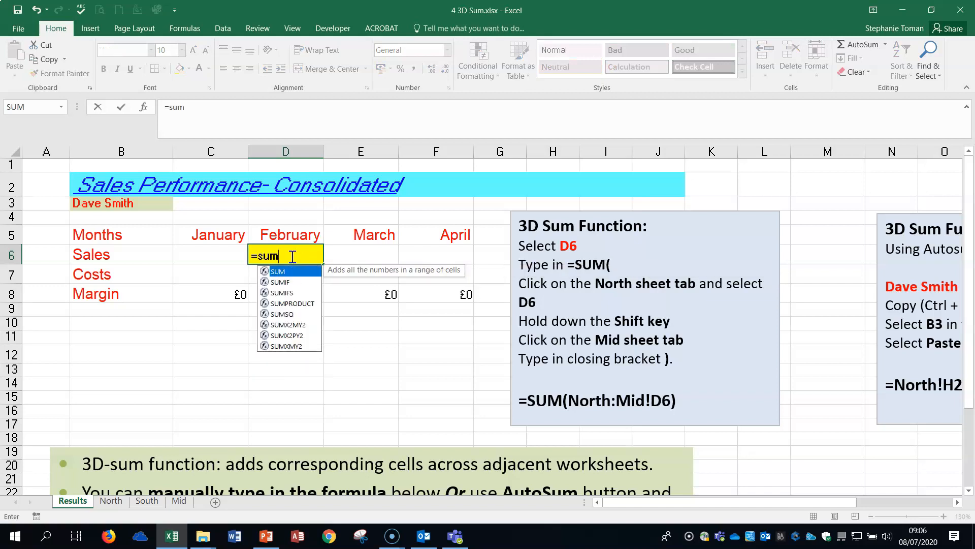
text(()
key(BackSpace)
key(BackSpace)
key(BackSpace)
key(BackSpace)
key(BackSpace)
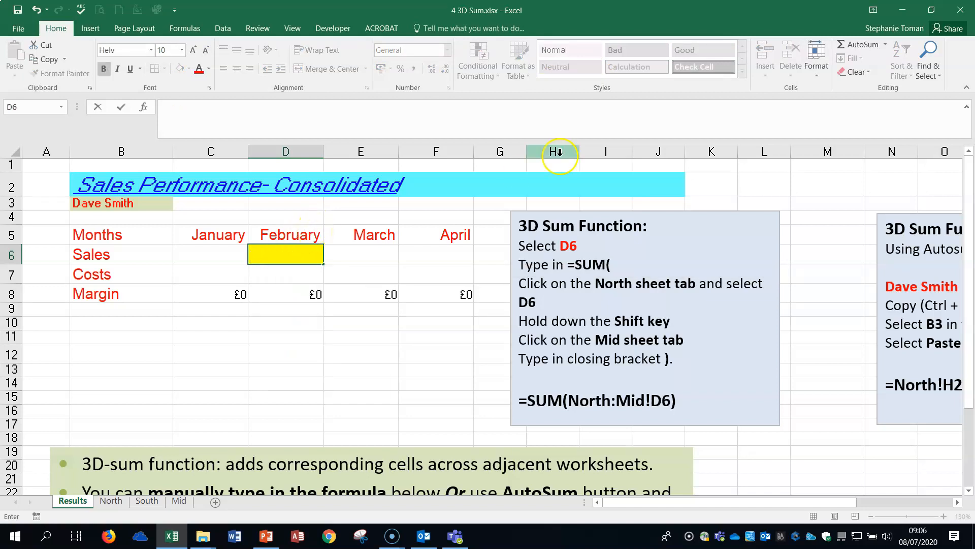
Use AutoSum in D6 of the Results sheet to total D6 across the North to Mid sheets with =SUM('North:Mid'!D6)
click(863, 47)
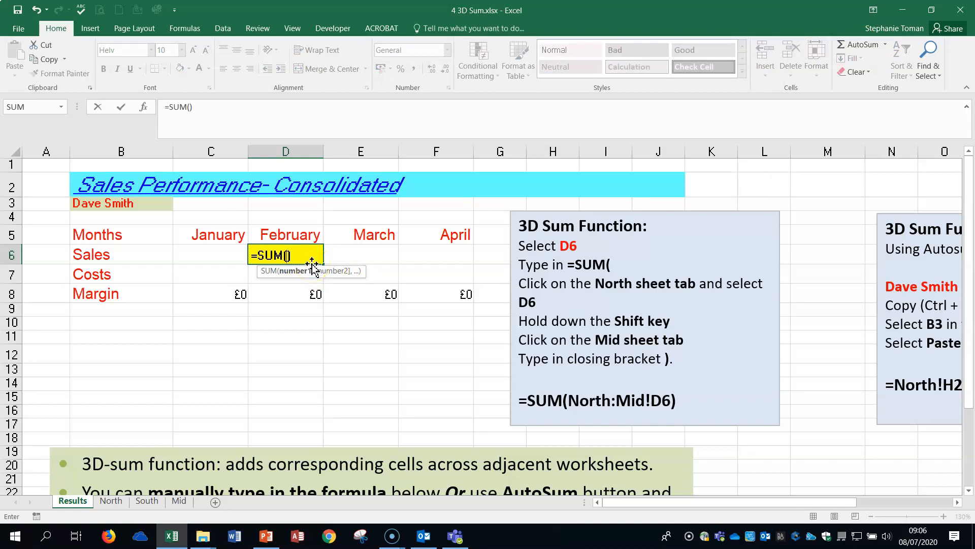
click(111, 502)
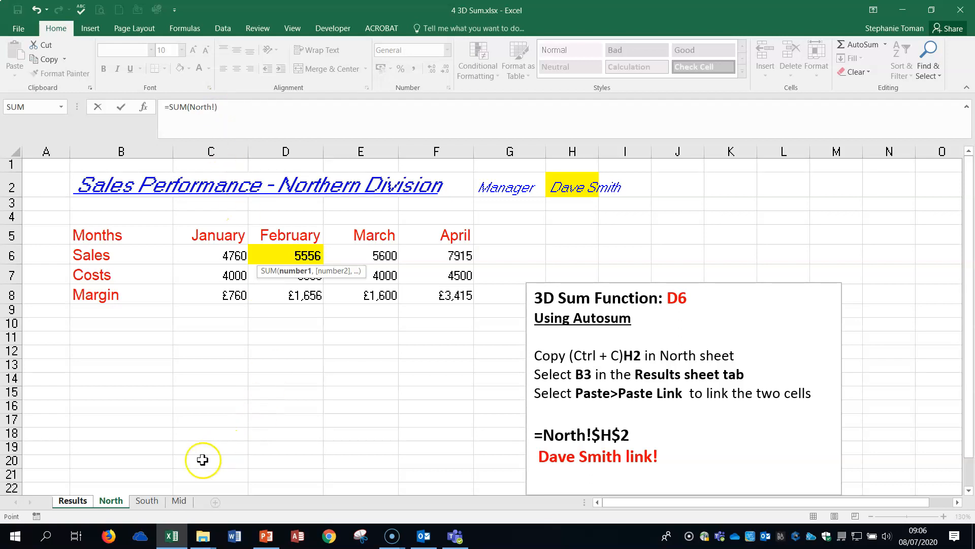
shift+click(179, 502)
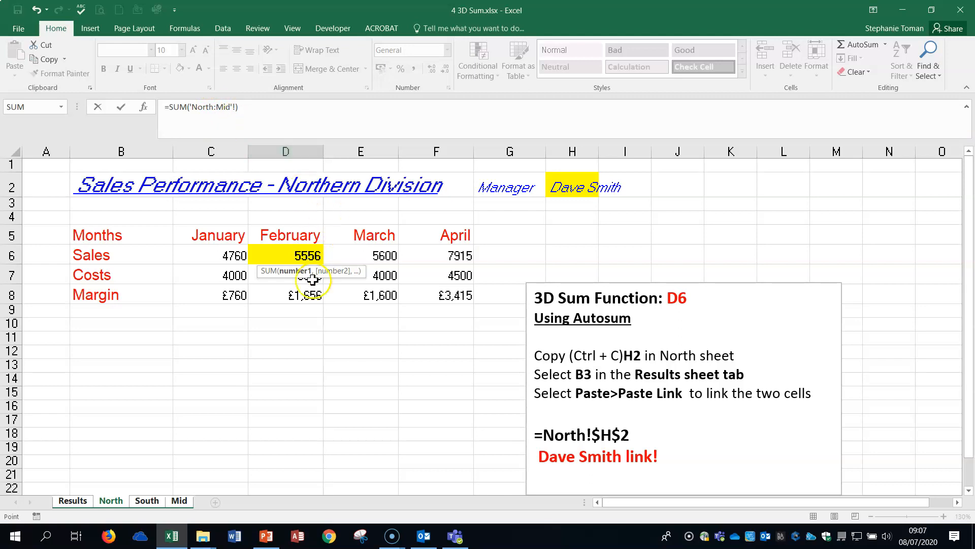
click(295, 253)
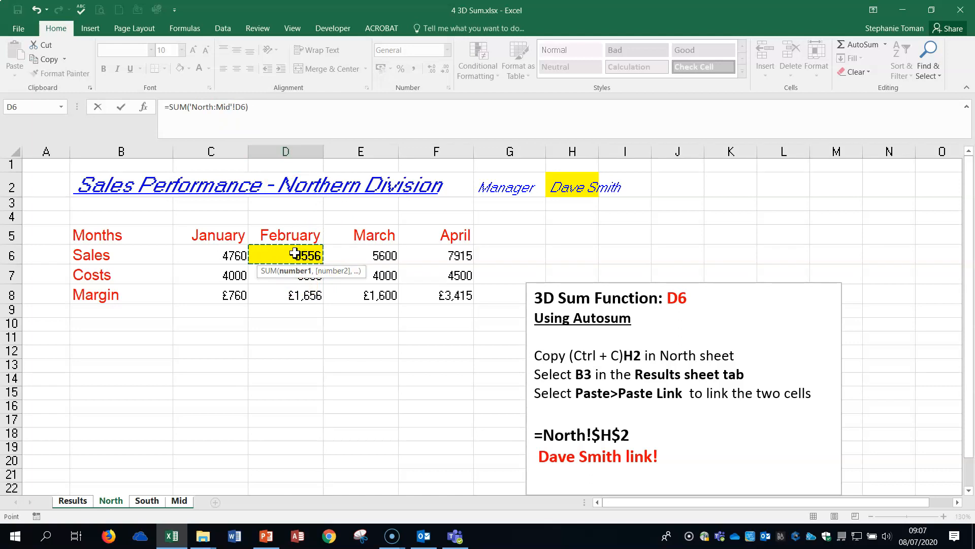
key(Return)
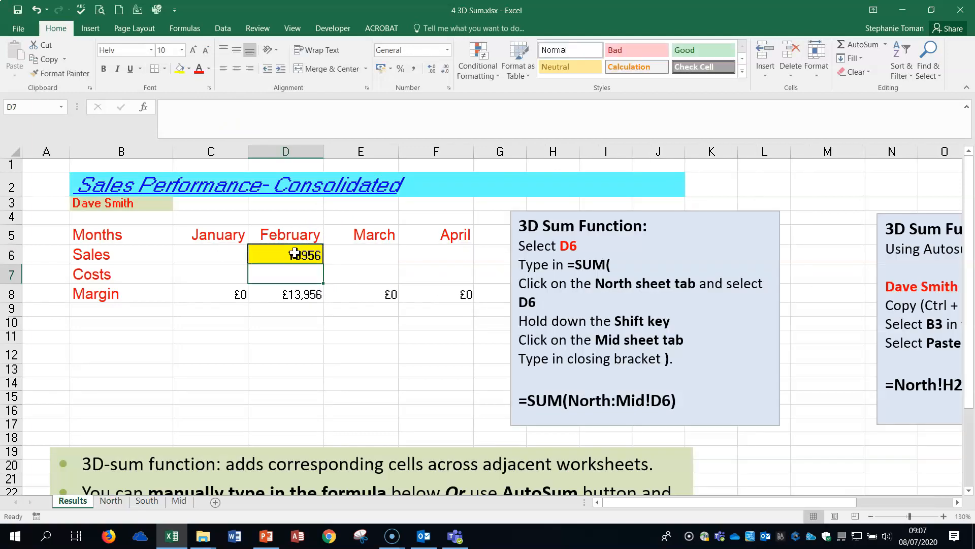
Review the new 3D sum formula in cell D6 of the Results sheet, leaving the cell selected
click(312, 254)
double_click(294, 254)
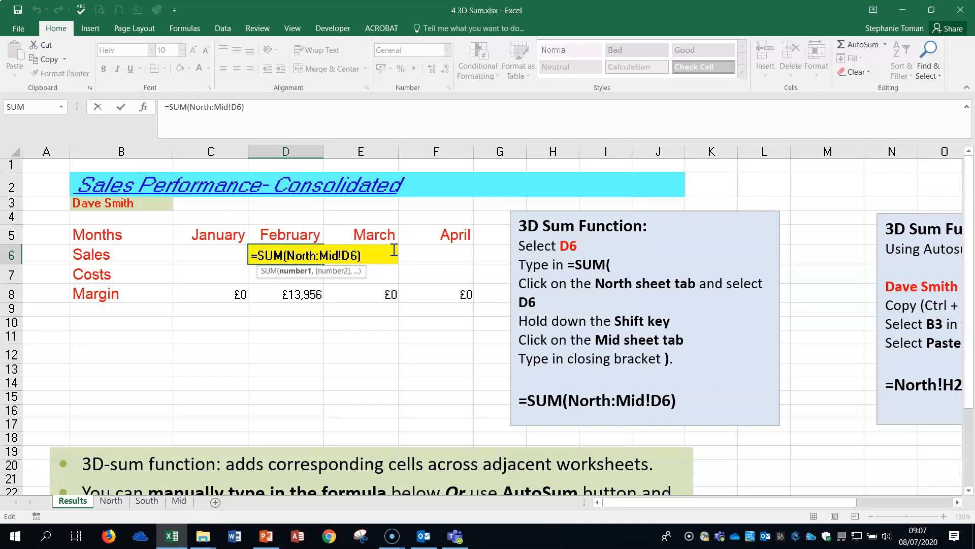
click(364, 380)
click(300, 256)
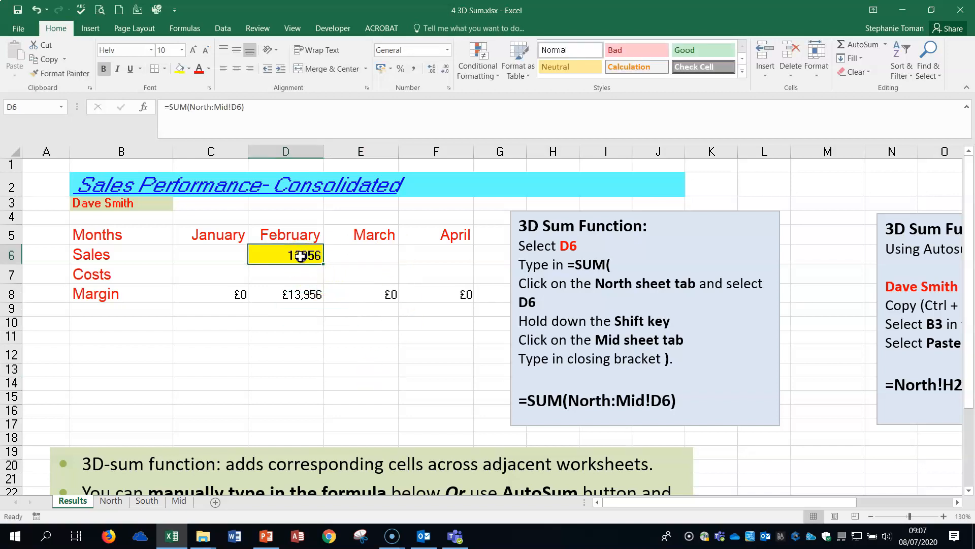
Clear D6 on the Results sheet and rebuild it with AutoSum as a 3D sum of D6 across the North to Mid sheets
key(Delete)
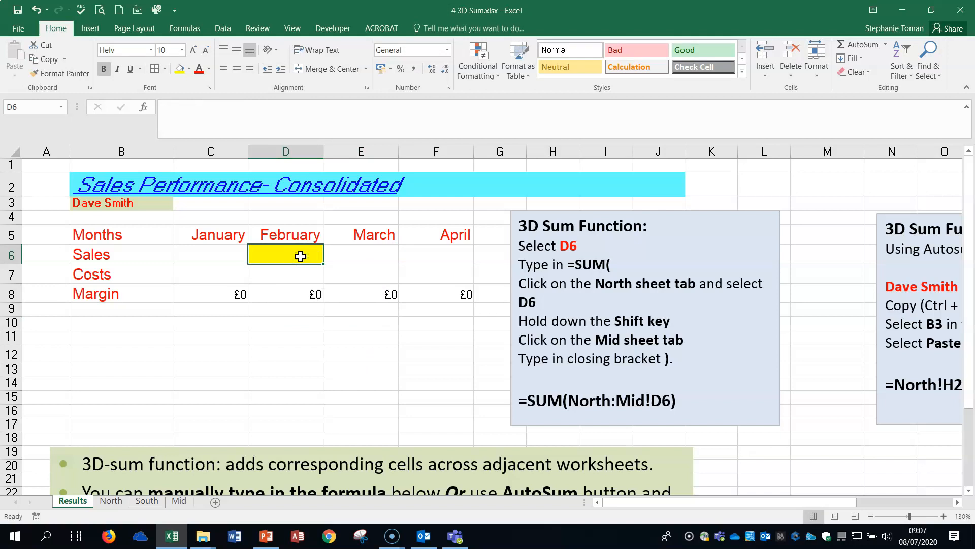
click(856, 44)
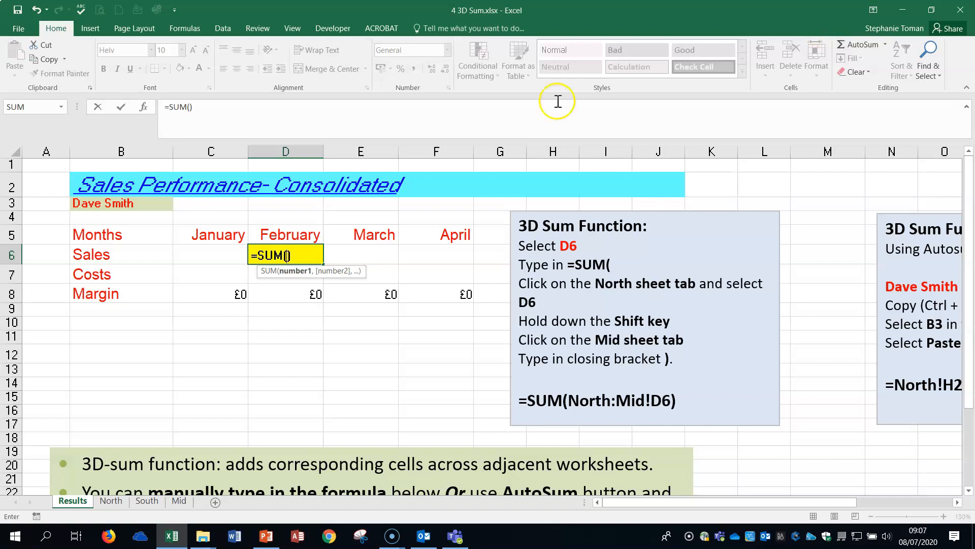
click(112, 501)
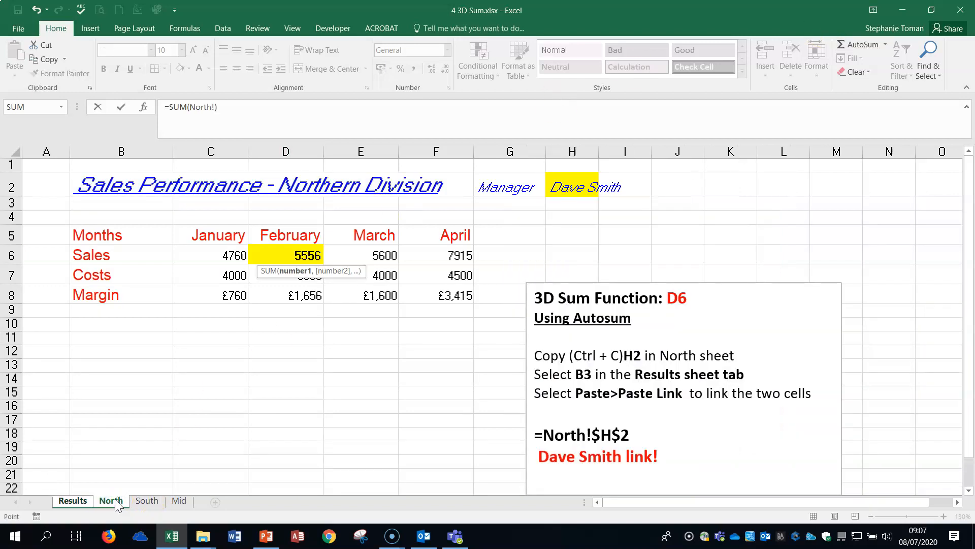
shift+click(179, 500)
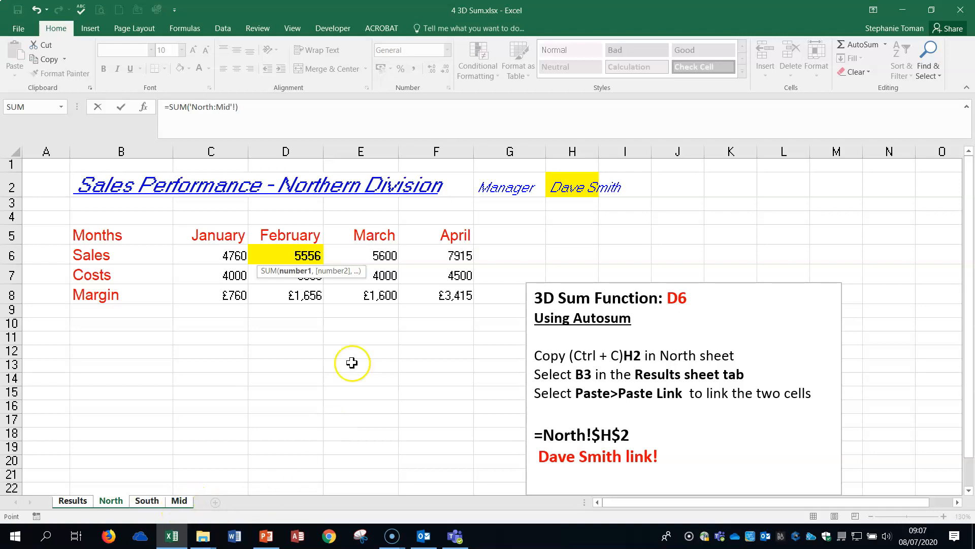
click(300, 250)
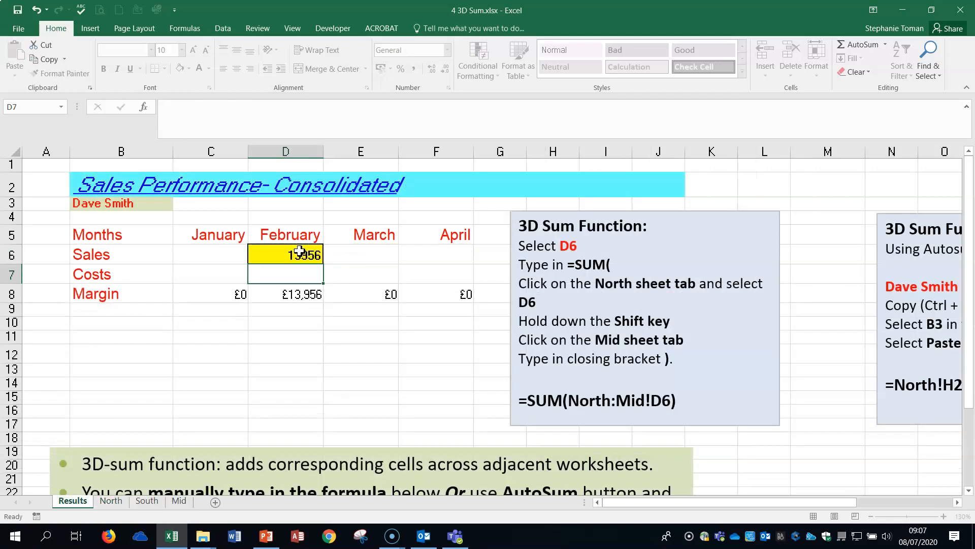
key(Return)
click(359, 345)
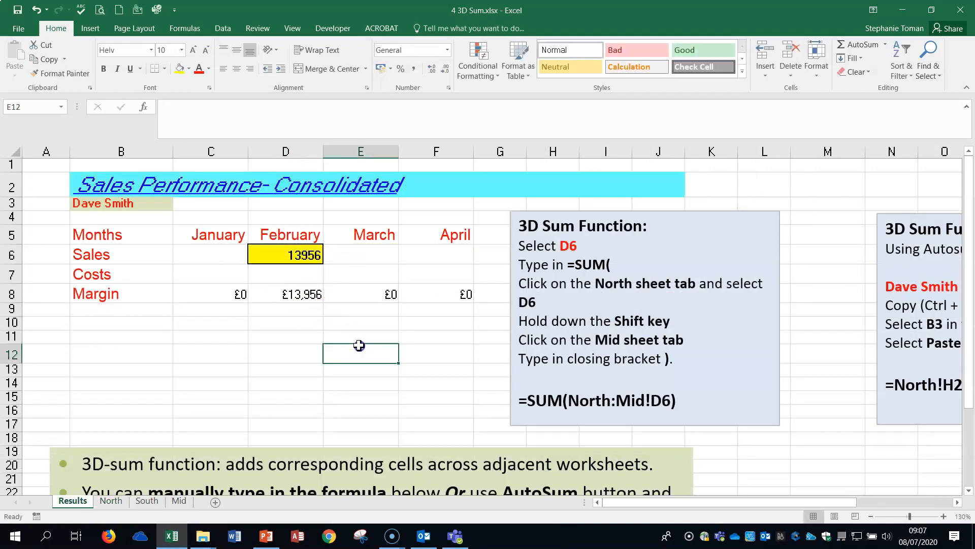
Inspect the 3D sum formula inside cell D6 of the Results sheet, leaving it unedited
double_click(298, 258)
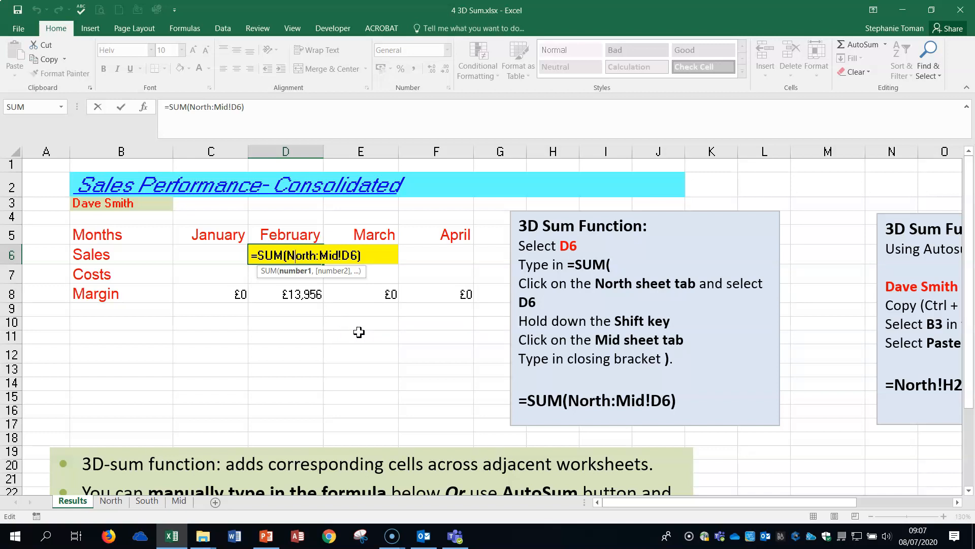
key(Escape)
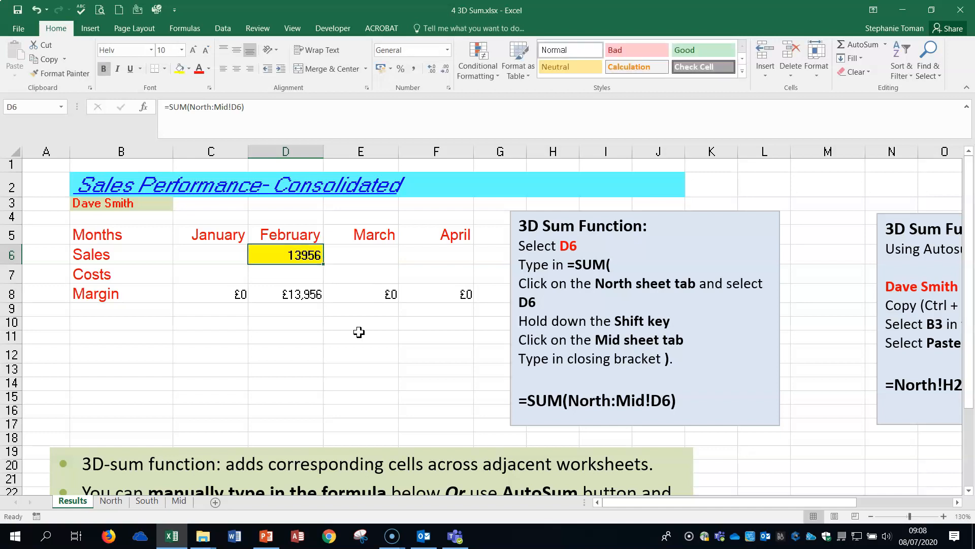
click(380, 370)
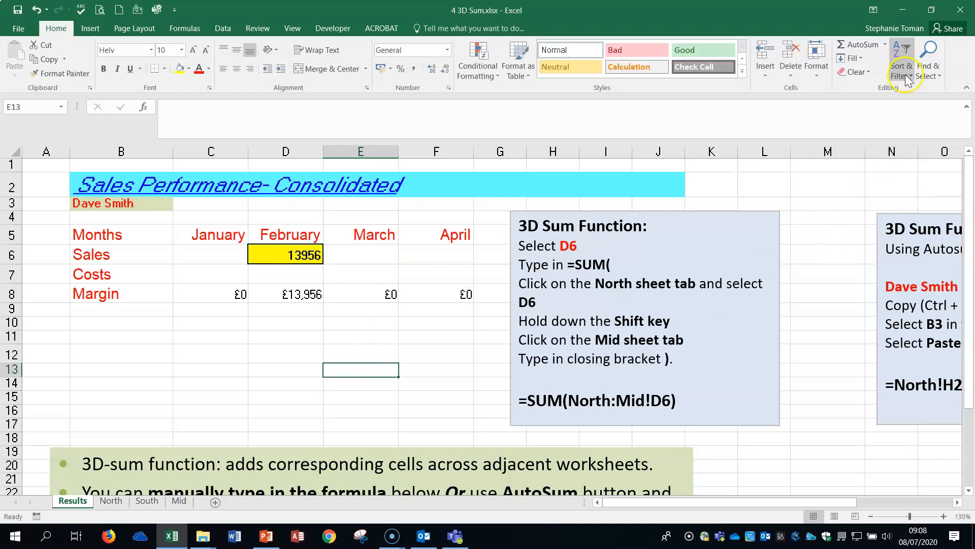
Close 4 3D Sum.xlsx without saving, and open 5 Sales Link.docx from the 1_Linking folder
click(960, 10)
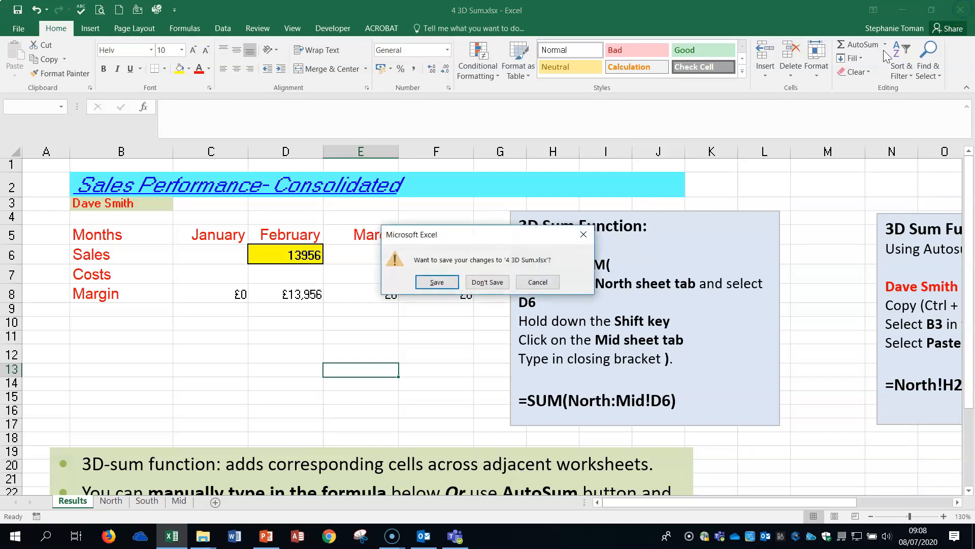
click(487, 282)
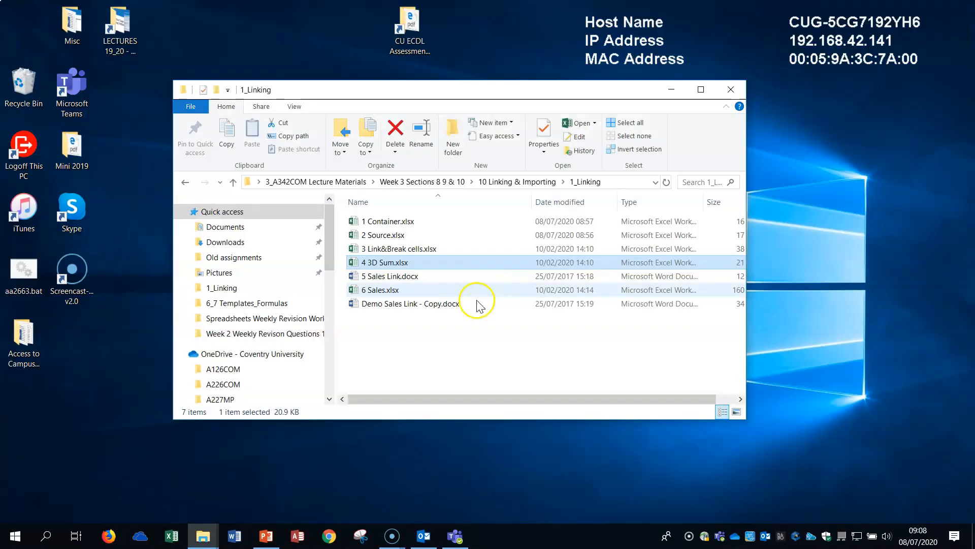
click(390, 276)
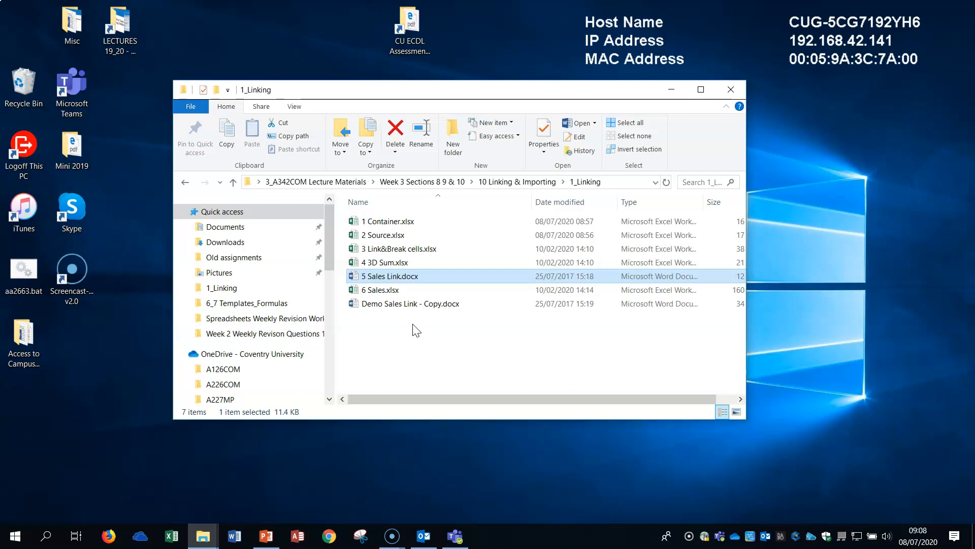
click(395, 279)
double_click(395, 279)
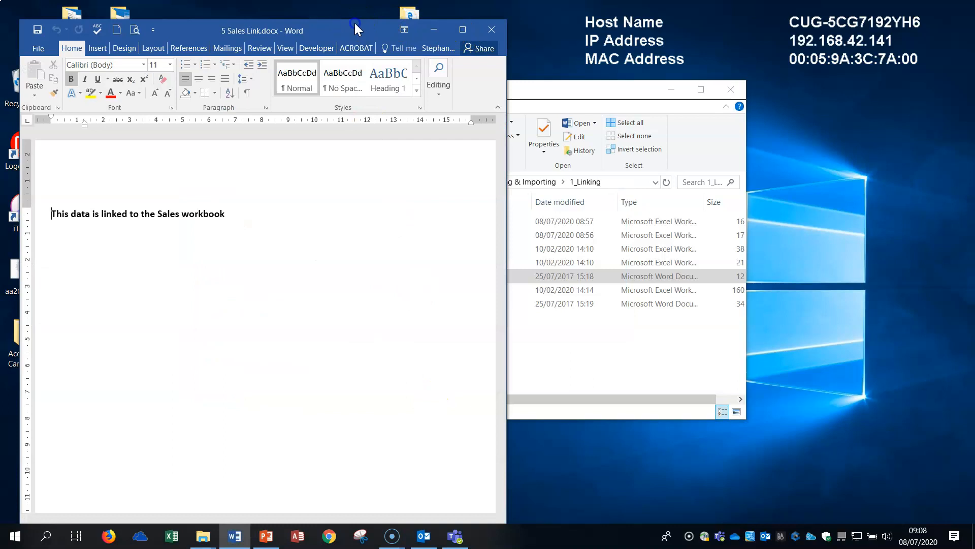
Move the Word and folder windows apart and open 6 Sales.xlsx from the 1_Linking folder
drag(356, 24, 352, 10)
drag(536, 87, 660, 97)
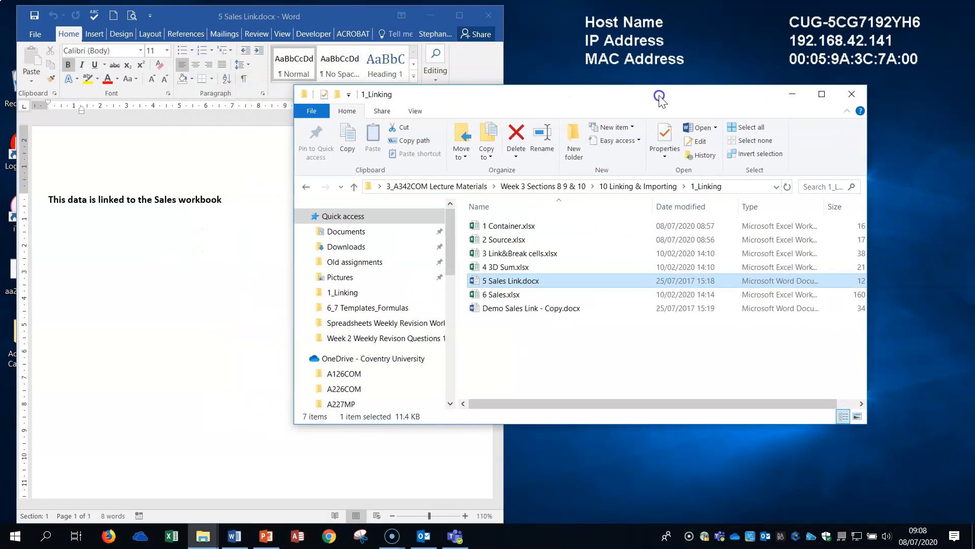
double_click(506, 296)
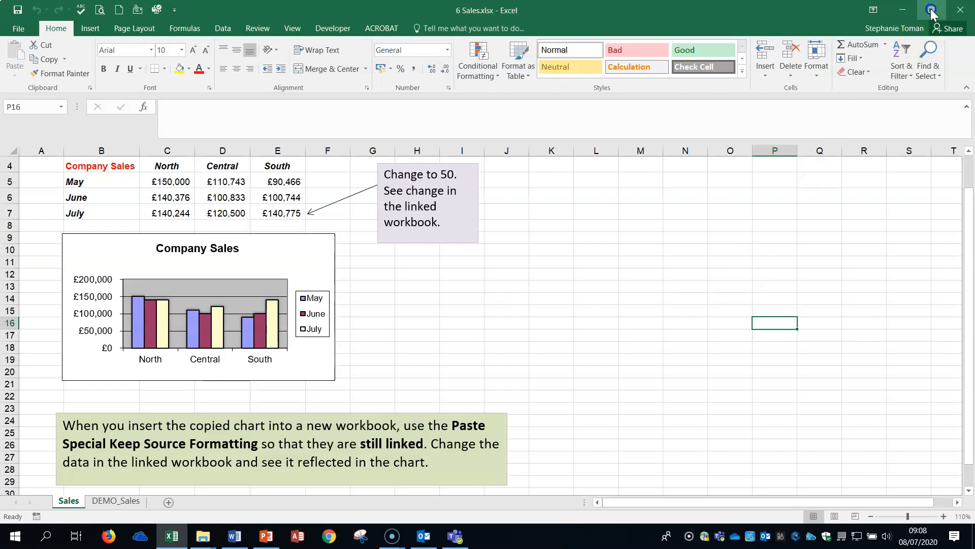
Resize the 6 Sales.xlsx window to sit beside the Word document at similar height, and minimise the 1_Linking folder window
click(930, 10)
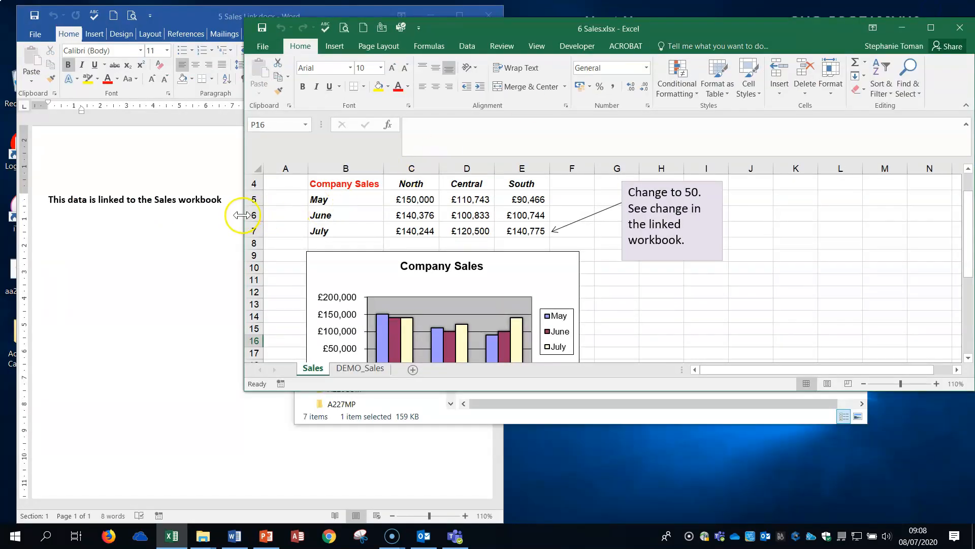
drag(243, 215, 506, 231)
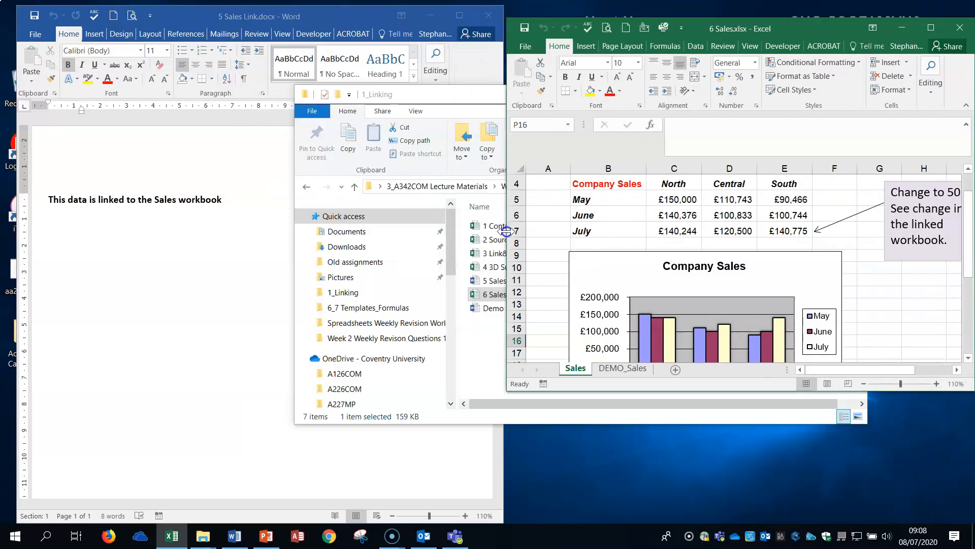
click(439, 95)
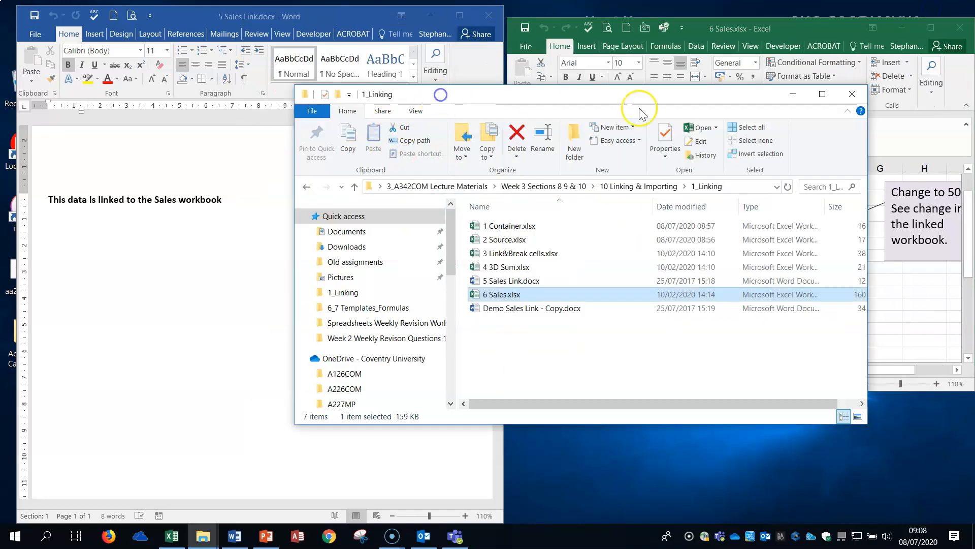
click(791, 95)
drag(740, 389, 739, 514)
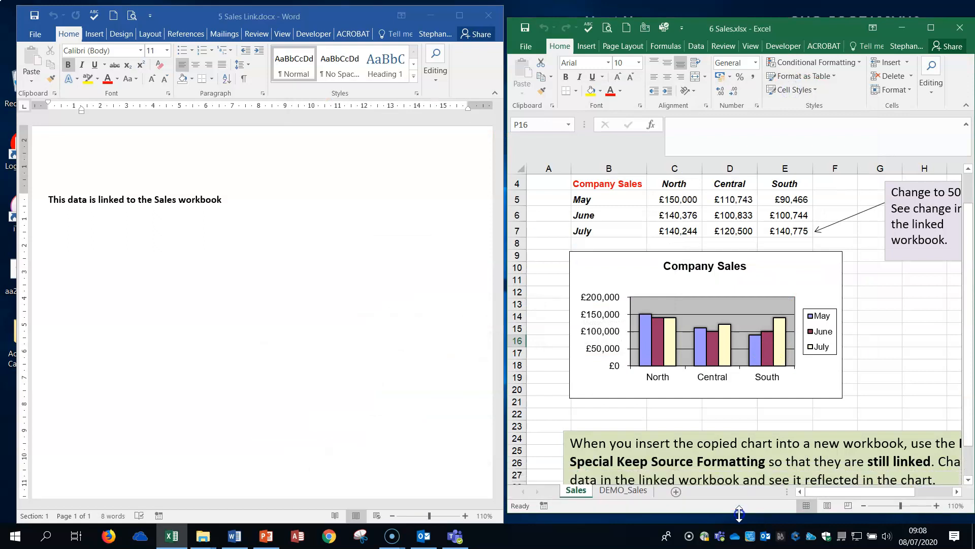
Copy the Company Sales table in B4:E7 on the Sales sheet of 6 Sales.xlsx
drag(602, 184, 780, 220)
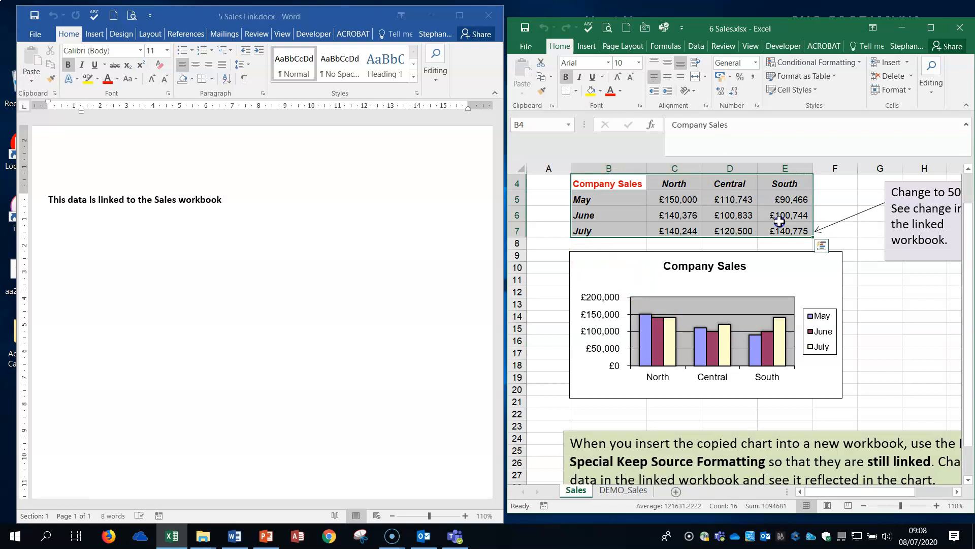
right_click(779, 220)
click(789, 224)
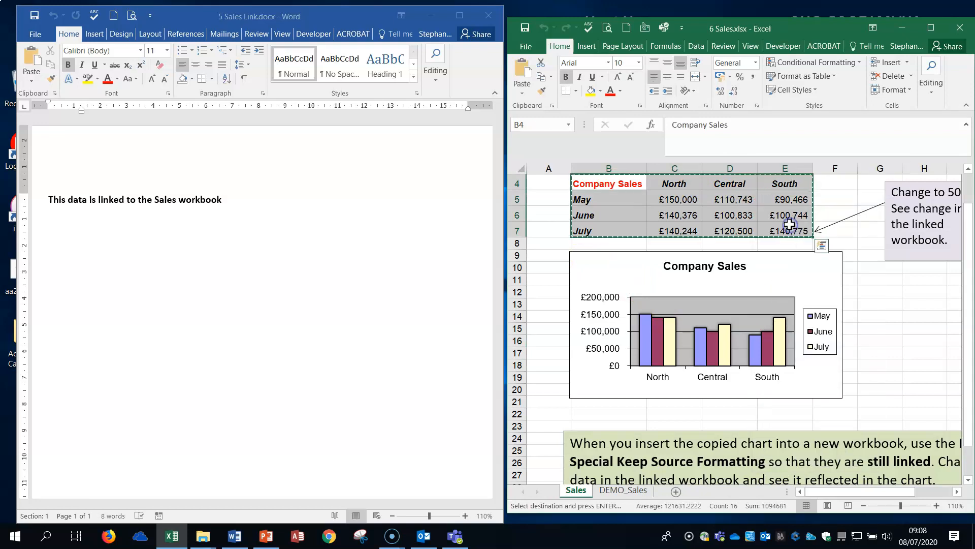
Paste the copied table below the heading line in 5 Sales Link.docx as an unlinked Microsoft Excel Worksheet Object using Paste Special
click(53, 228)
key(Return)
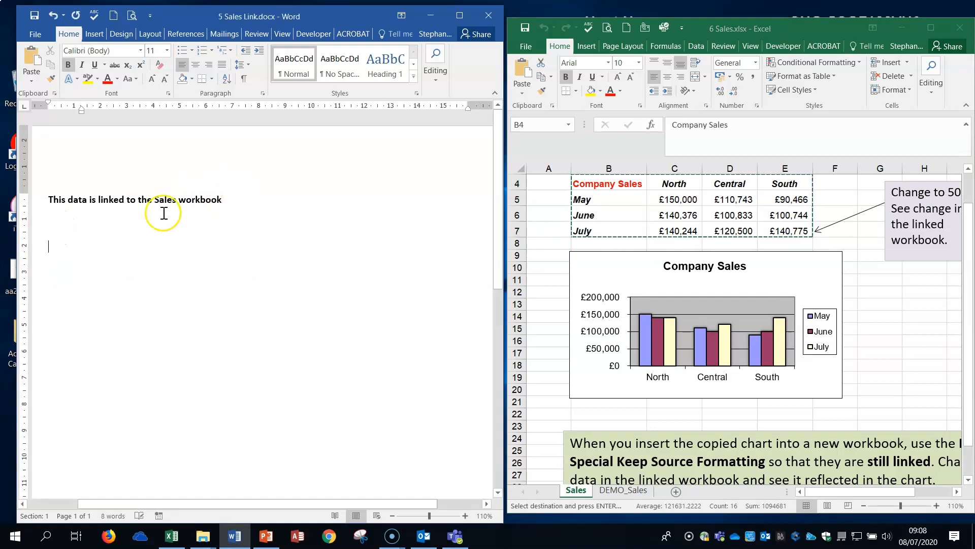
click(51, 228)
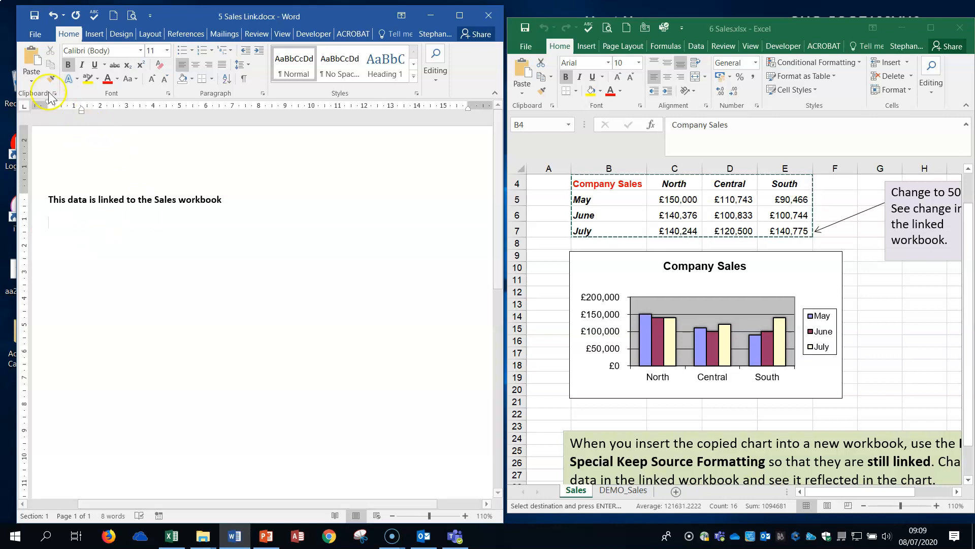
click(31, 80)
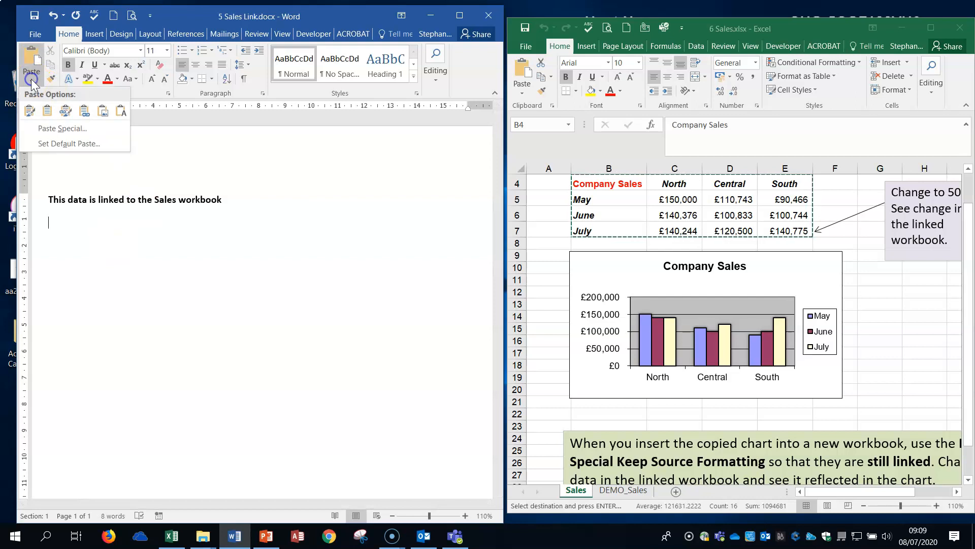
click(71, 128)
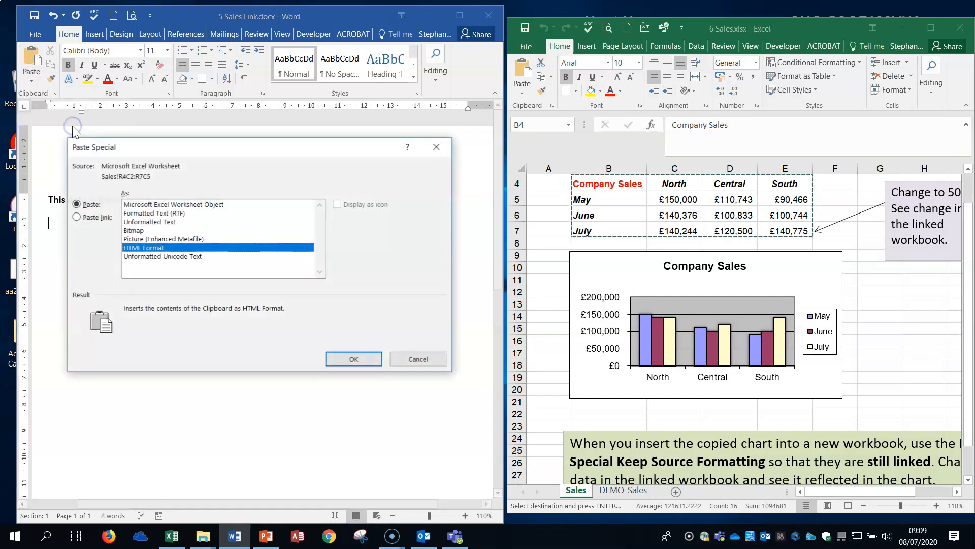
drag(217, 148, 413, 148)
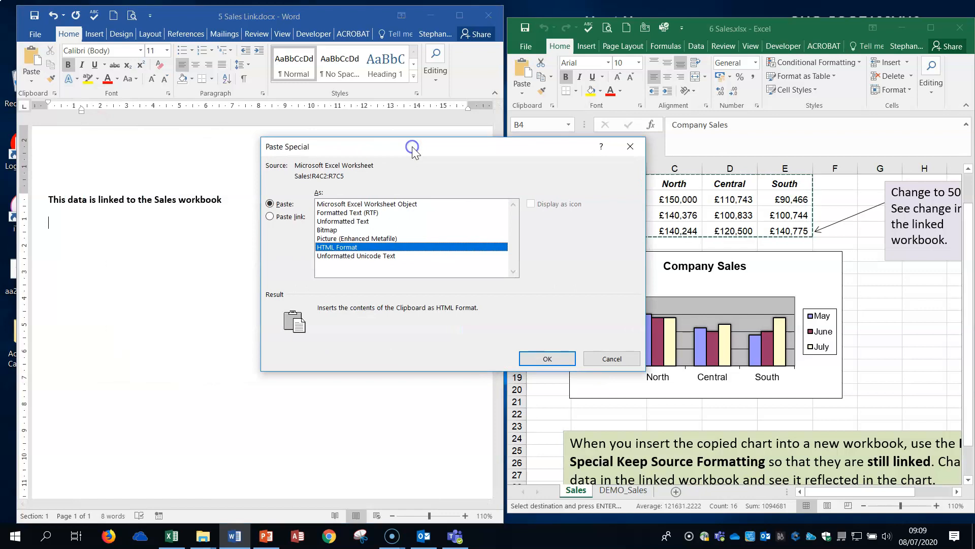
click(351, 204)
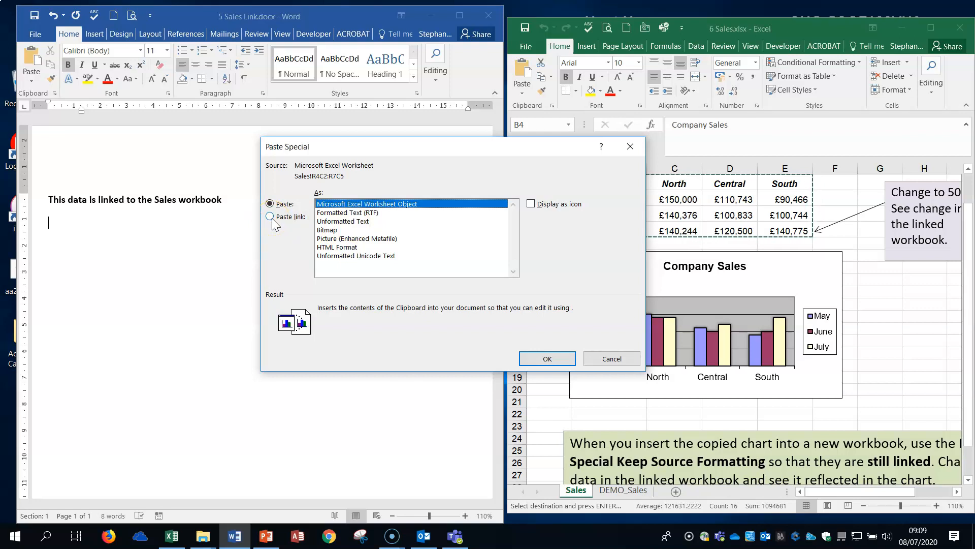
click(551, 360)
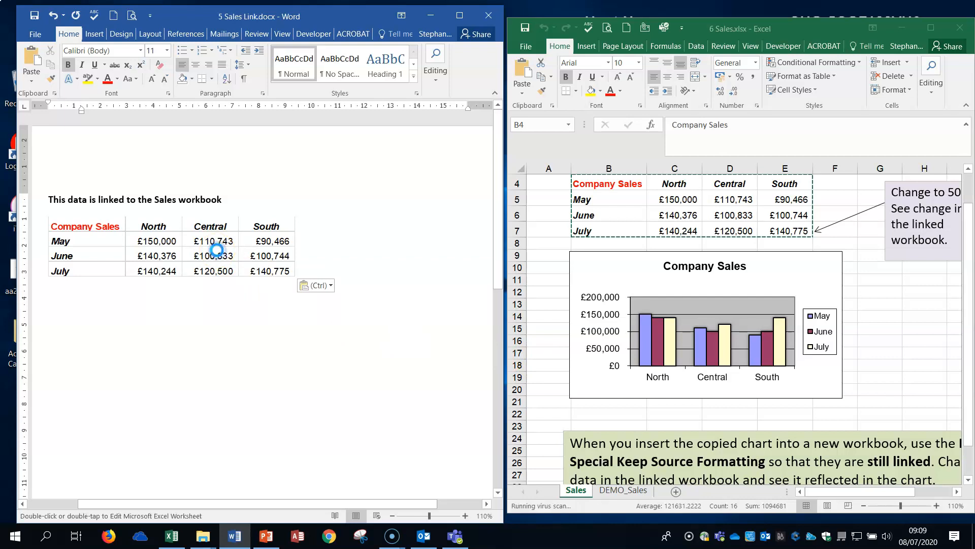
Edit the embedded worksheet in the Word document, setting North's May sales in C5 to 220, and return to the document
double_click(217, 250)
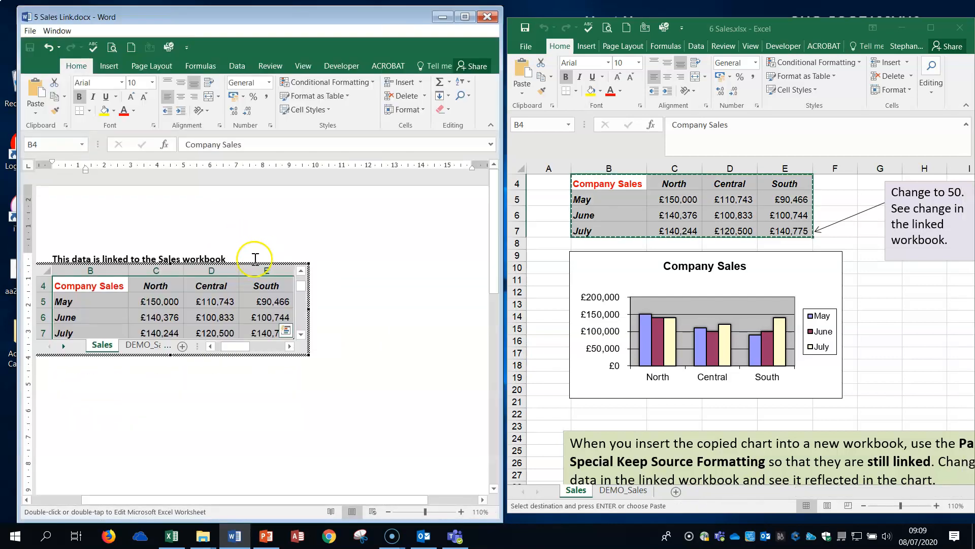
click(169, 300)
click(220, 302)
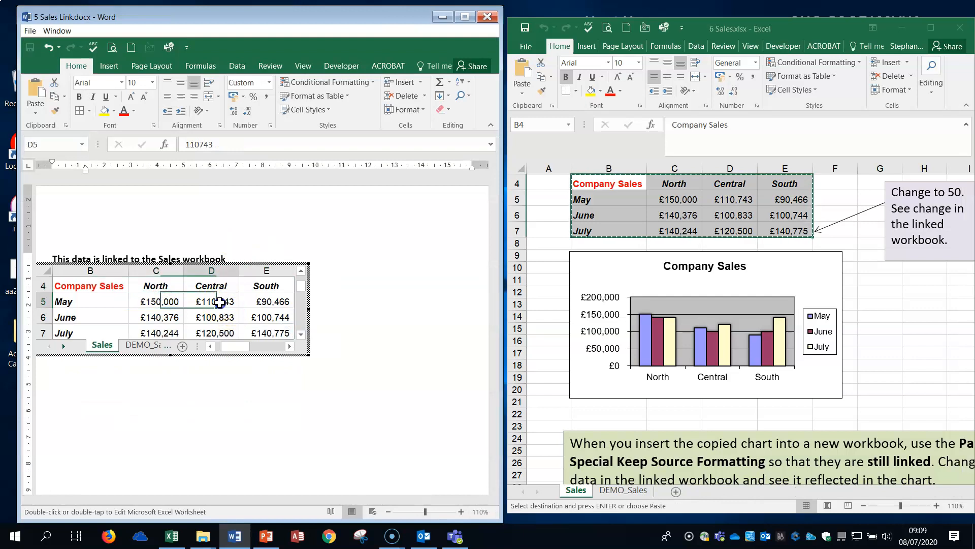
click(160, 301)
text(22)
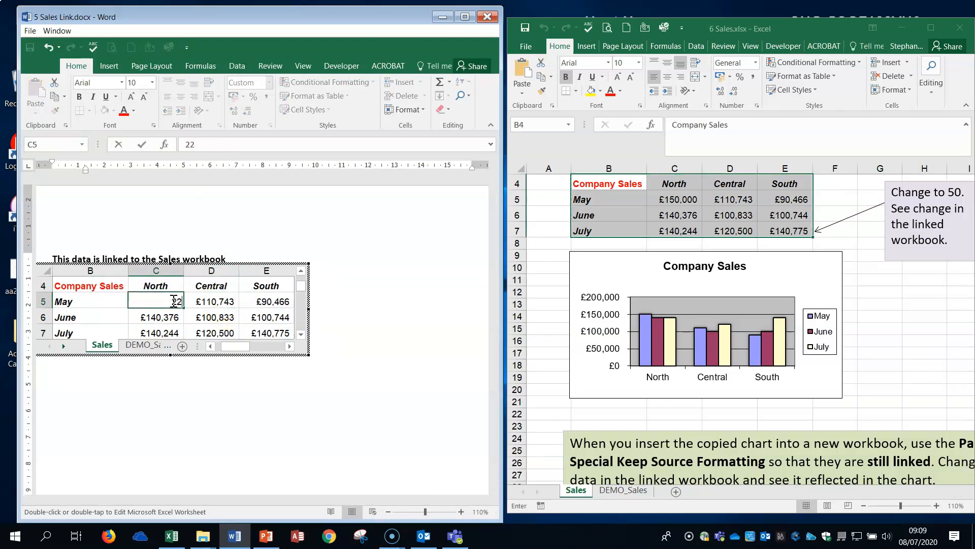
text(0)
click(213, 302)
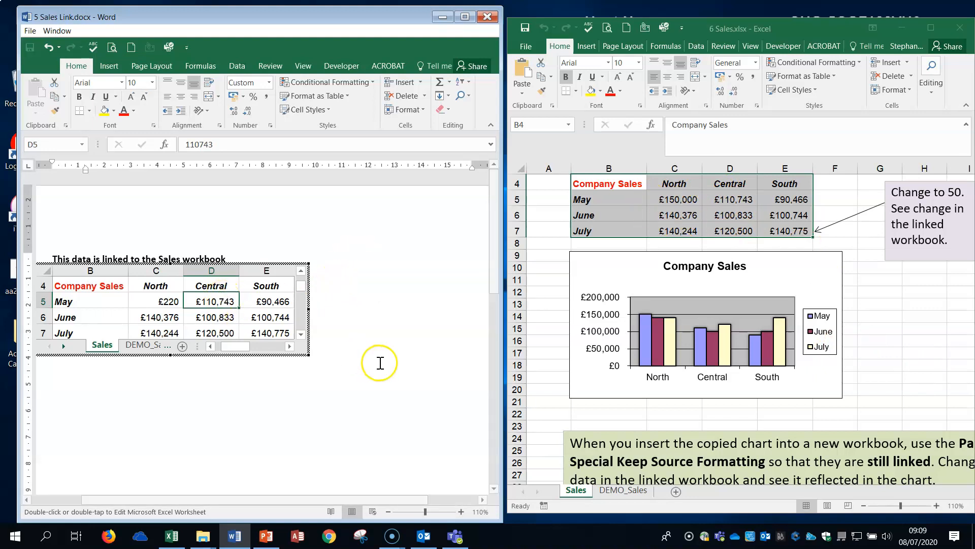
click(414, 333)
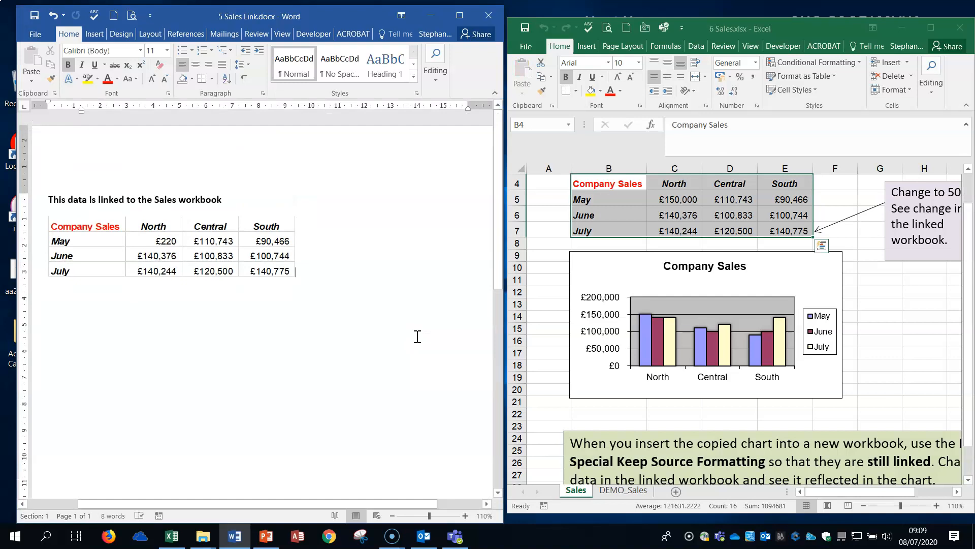
Examine the Worksheet Object options available for the embedded sales table in the Word document
click(254, 235)
right_click(252, 235)
mouse_move(324, 310)
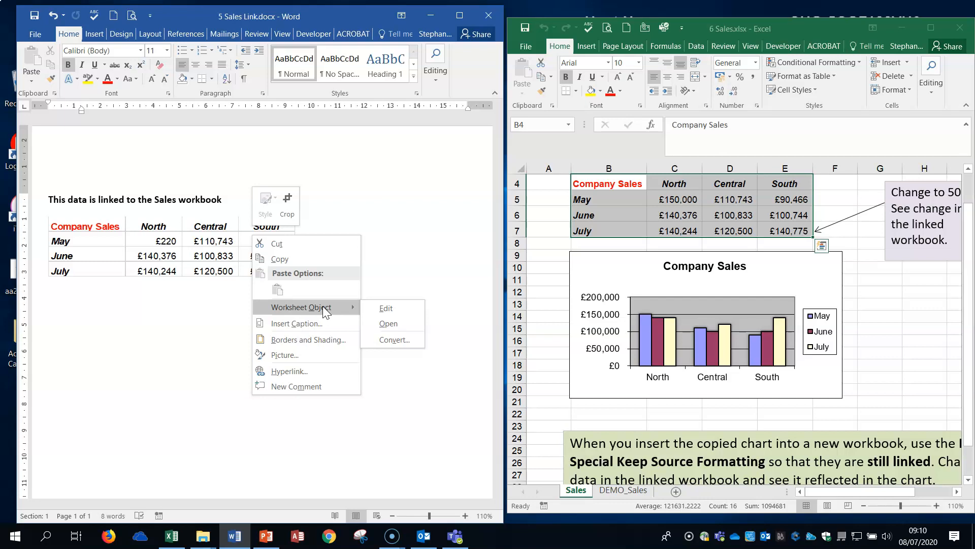
key(Escape)
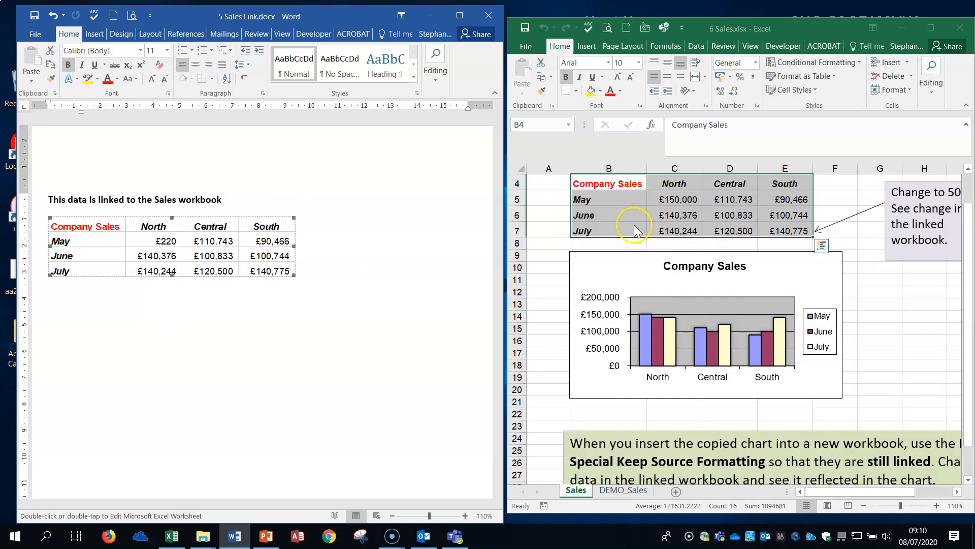
click(58, 316)
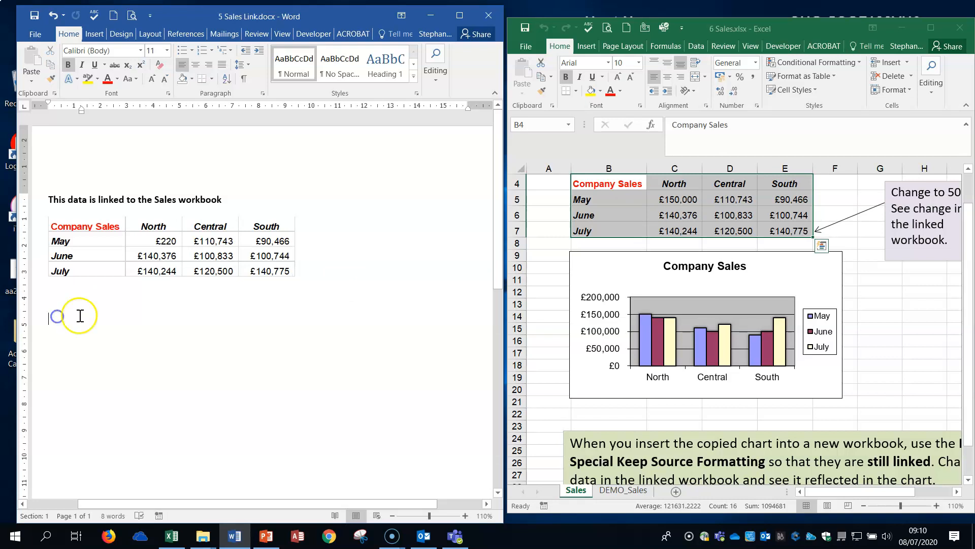
click(31, 81)
click(56, 146)
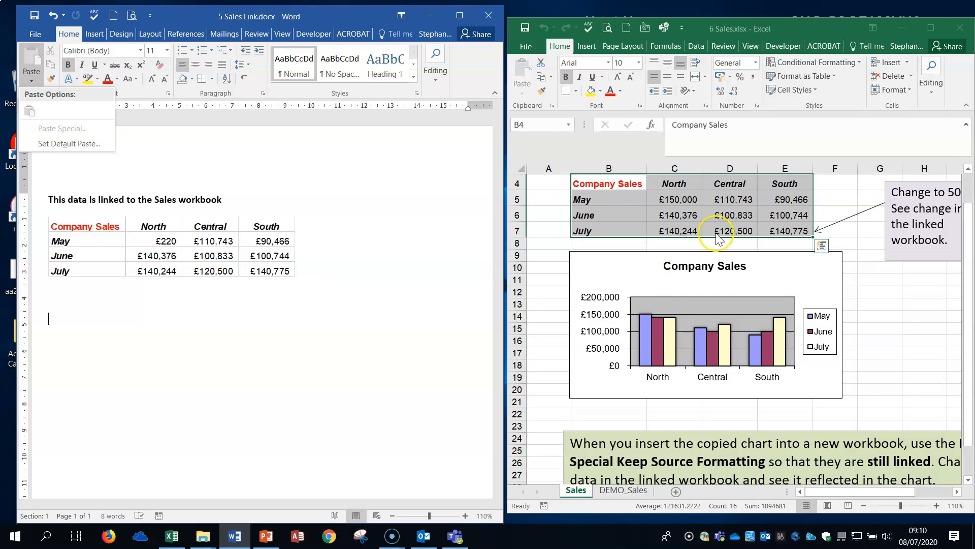
Copy the Company Sales table in B4:E7 on the Sales sheet of 6 Sales.xlsx again
click(605, 184)
drag(604, 184, 795, 231)
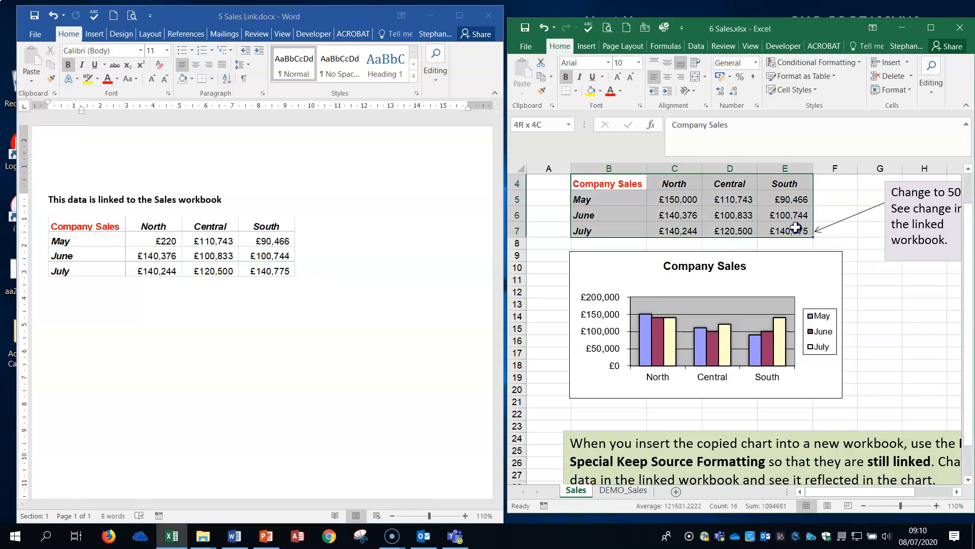
right_click(652, 206)
click(682, 230)
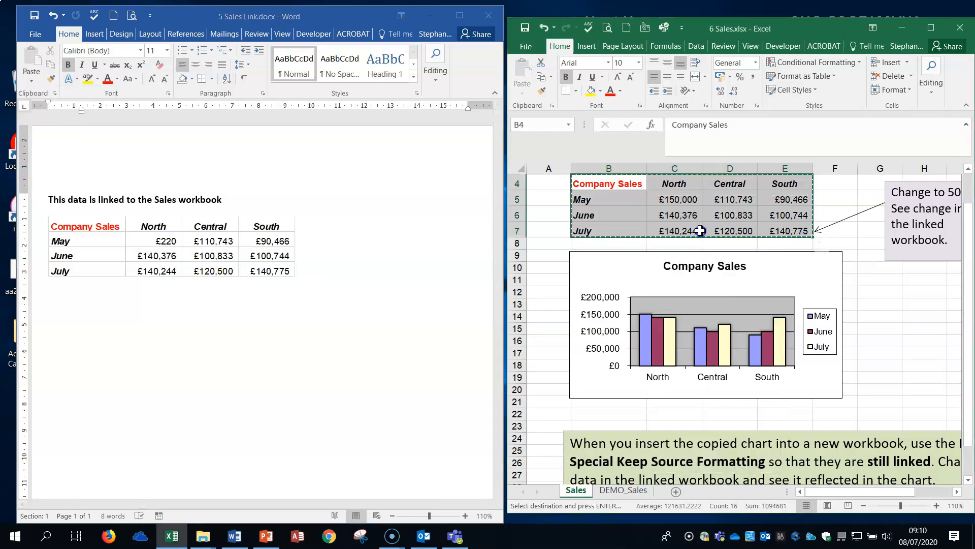
Paste the copied table below the embedded one in 5 Sales Link.docx as a linked Microsoft Excel Worksheet Object using Paste Special
click(212, 332)
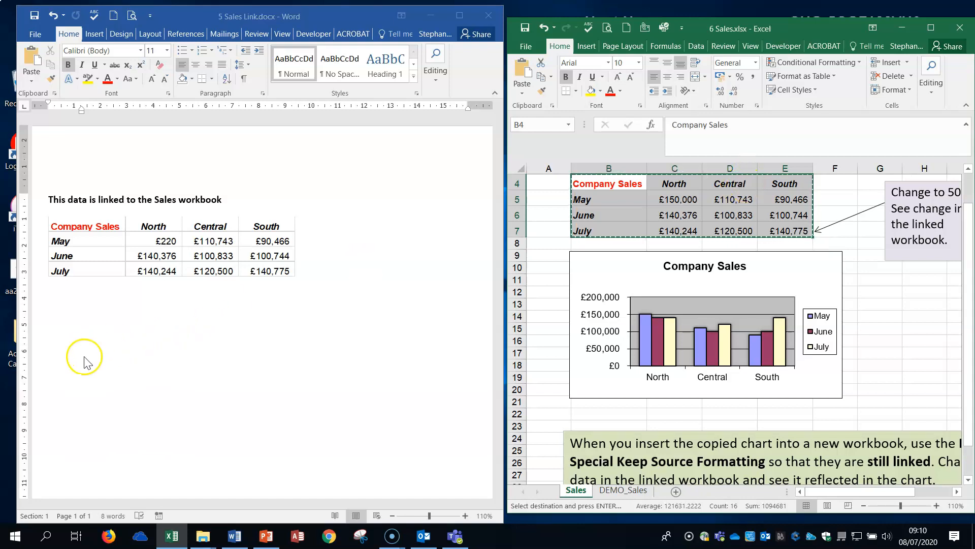
click(51, 315)
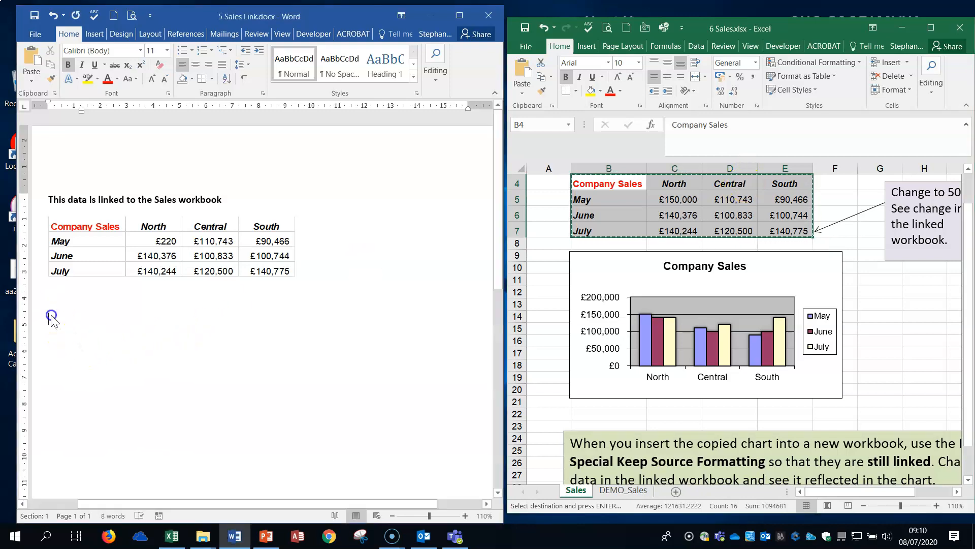
click(30, 81)
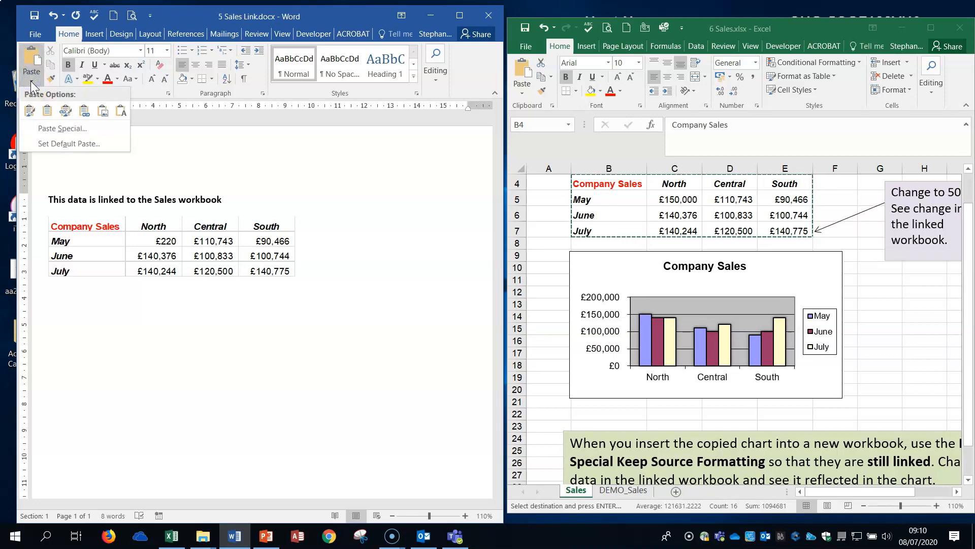
click(64, 128)
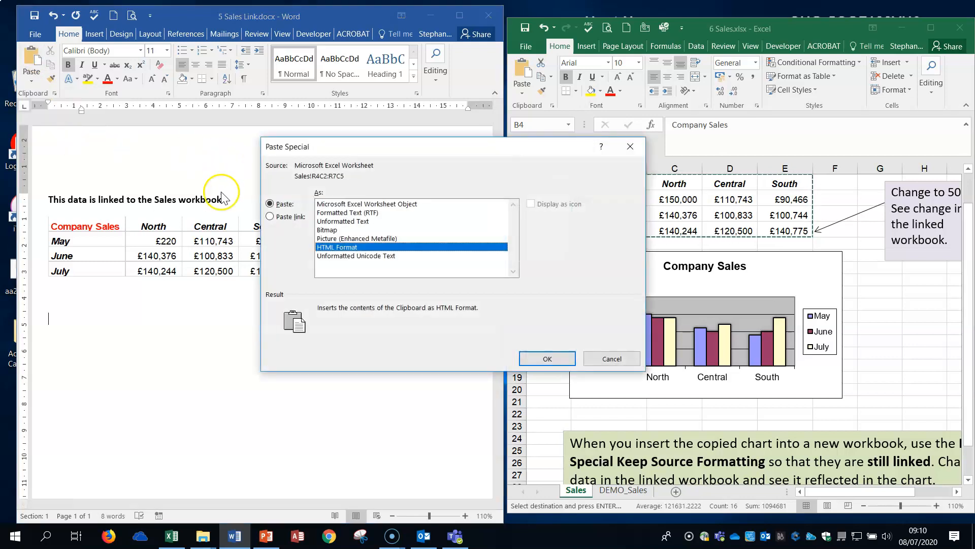
click(352, 204)
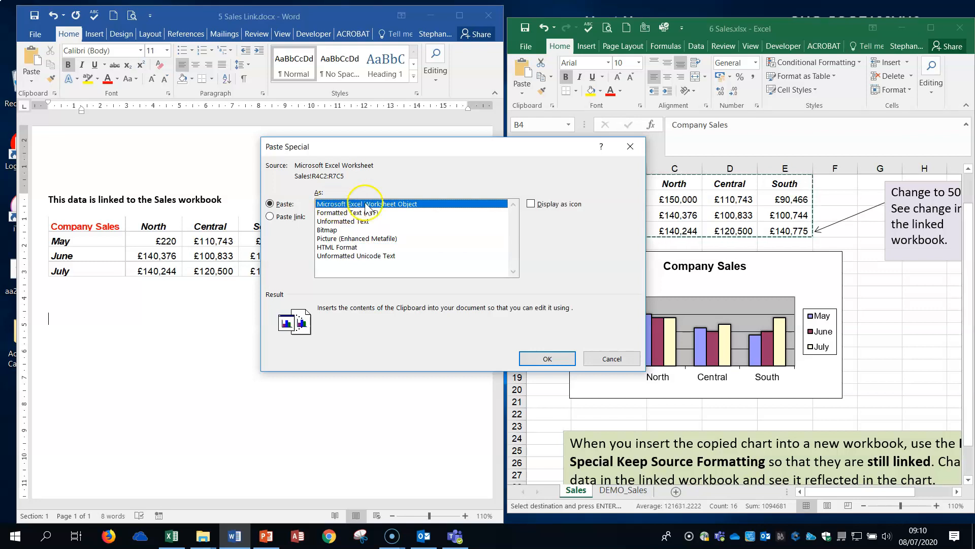
click(271, 216)
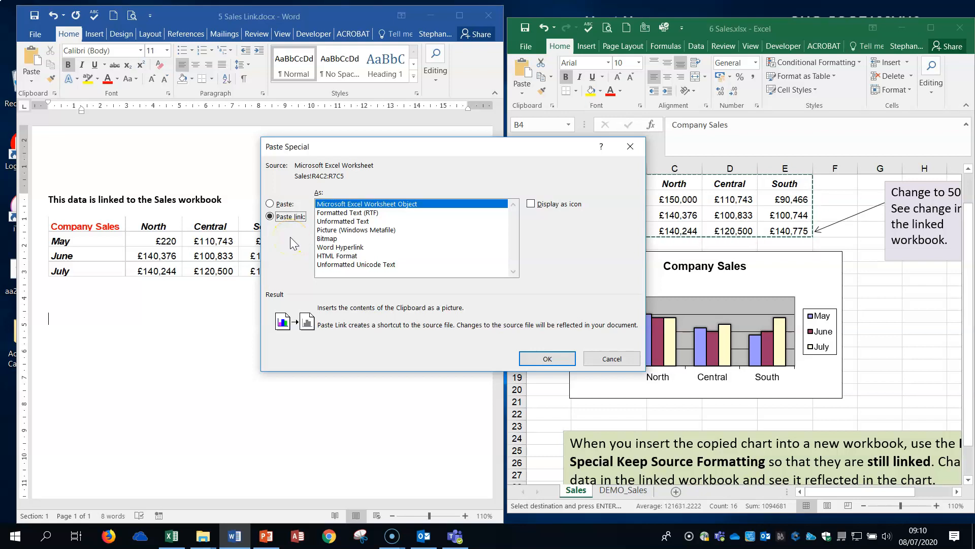
click(548, 359)
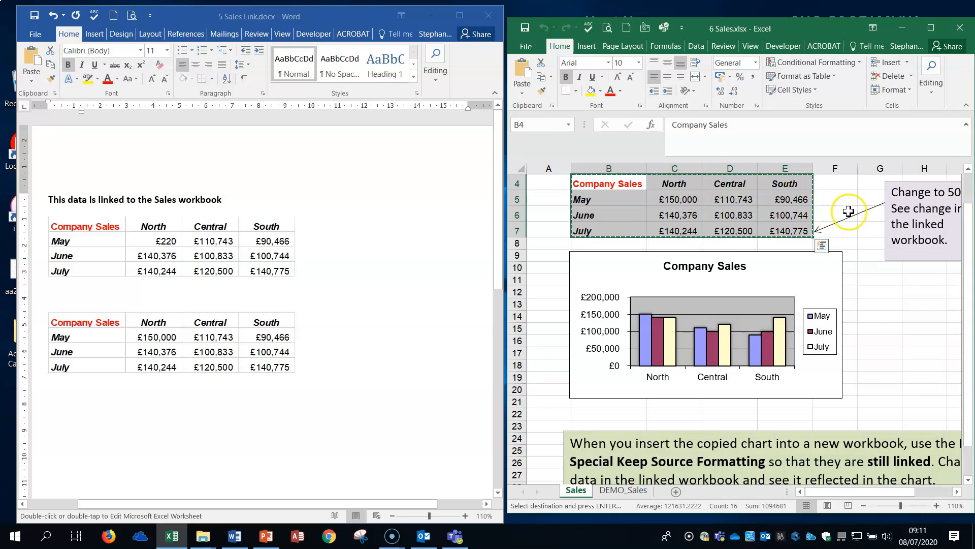
Set South's July sales in E7 of the workbook to 50 and update the link of the second table in the Word document
click(789, 229)
text(50)
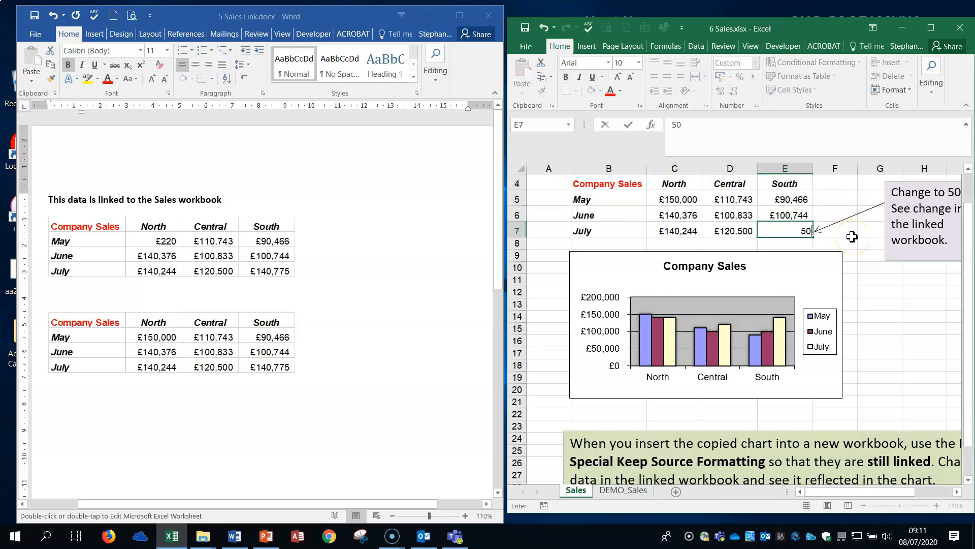
key(Return)
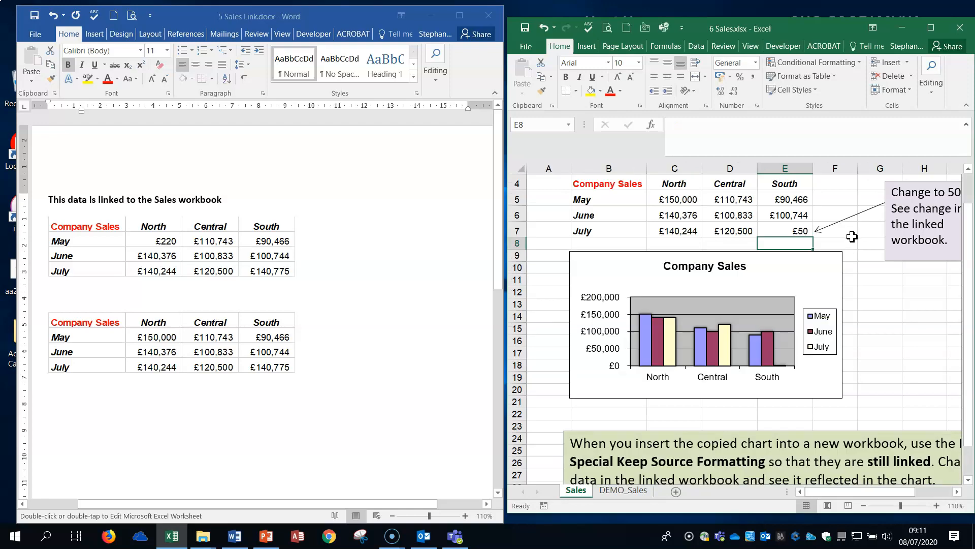
click(241, 344)
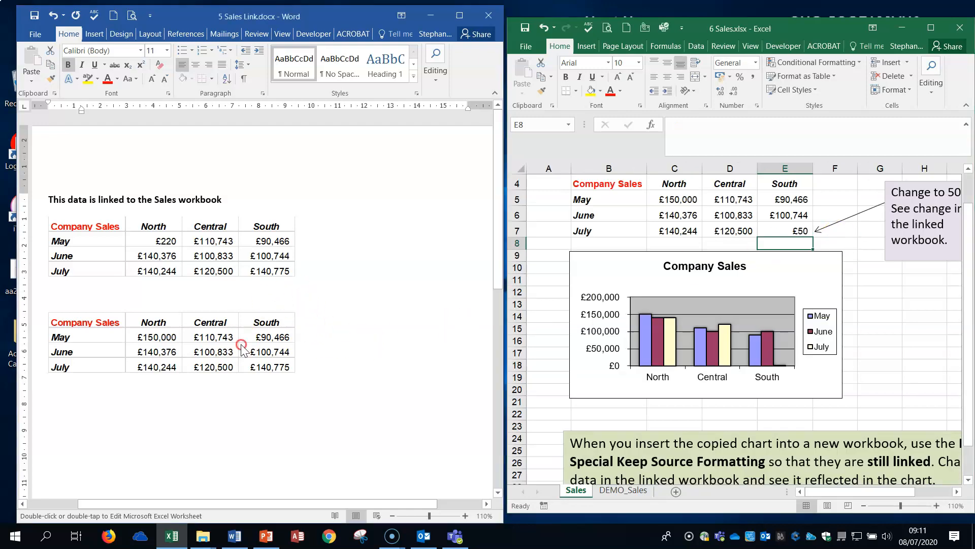
right_click(241, 345)
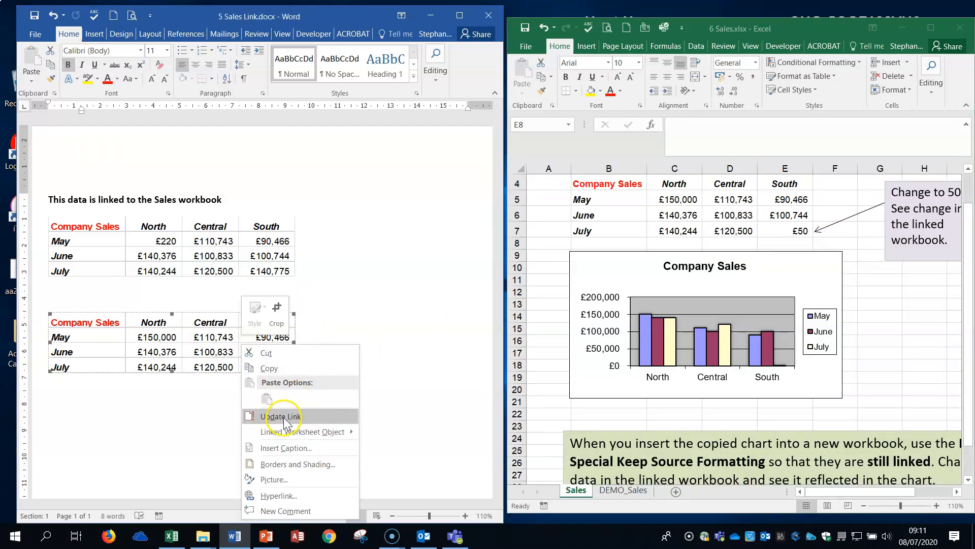
click(284, 417)
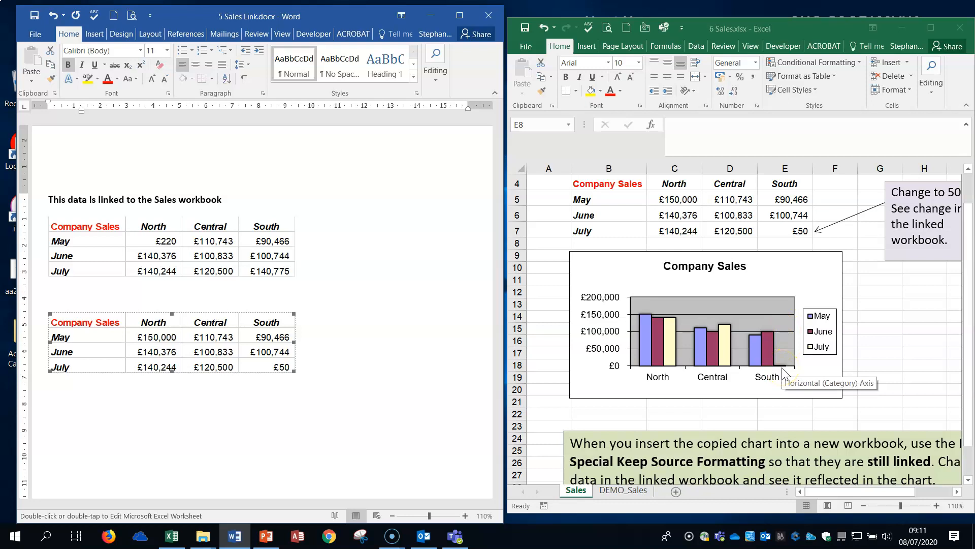
Undo the last change to E7 in the workbook and update the linked table in the Word document
click(547, 26)
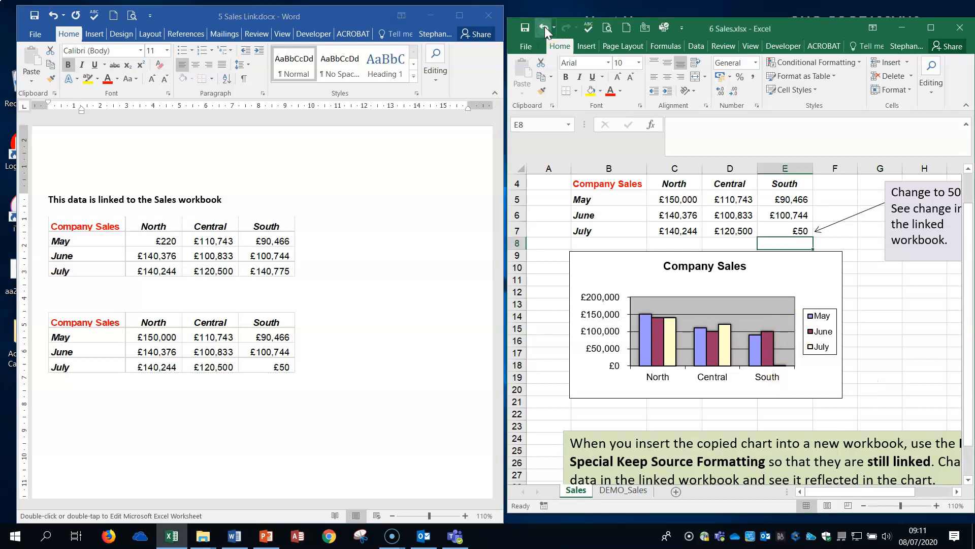
click(543, 26)
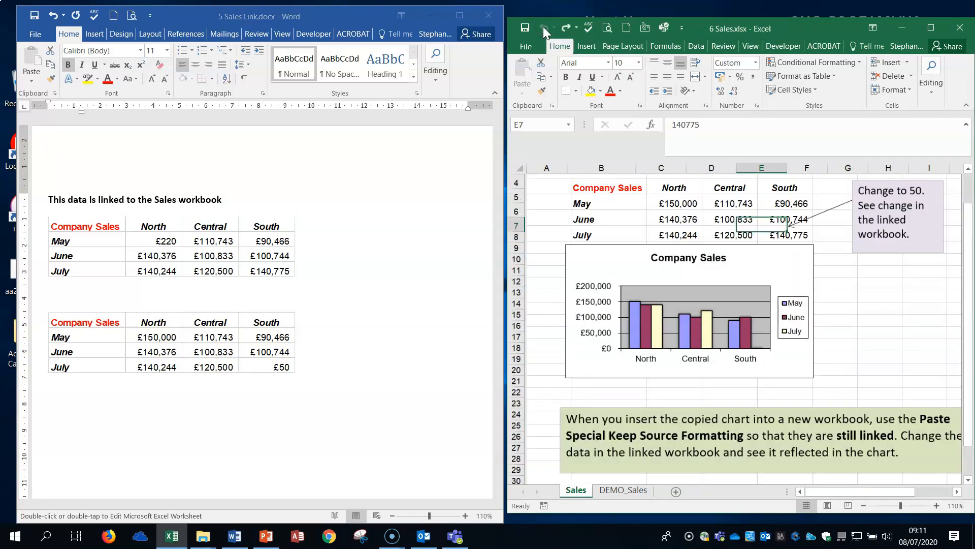
click(258, 349)
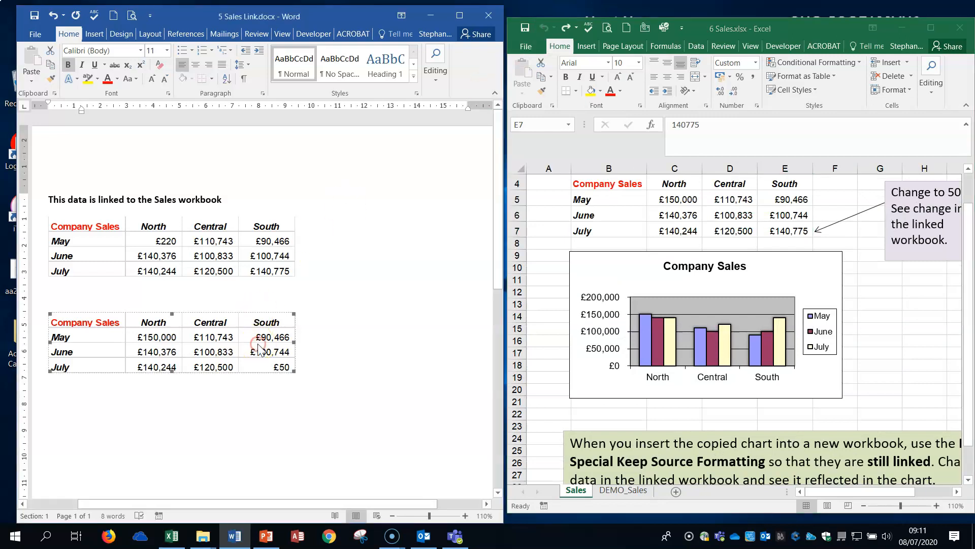
right_click(258, 349)
click(322, 414)
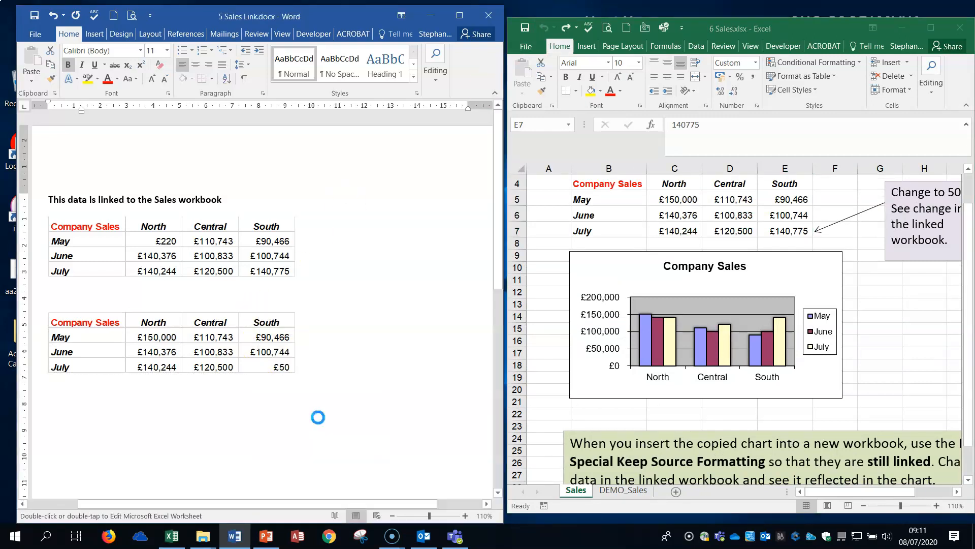
Examine the Linked Worksheet Object options available for the linked table in the Word document
right_click(249, 343)
mouse_move(325, 432)
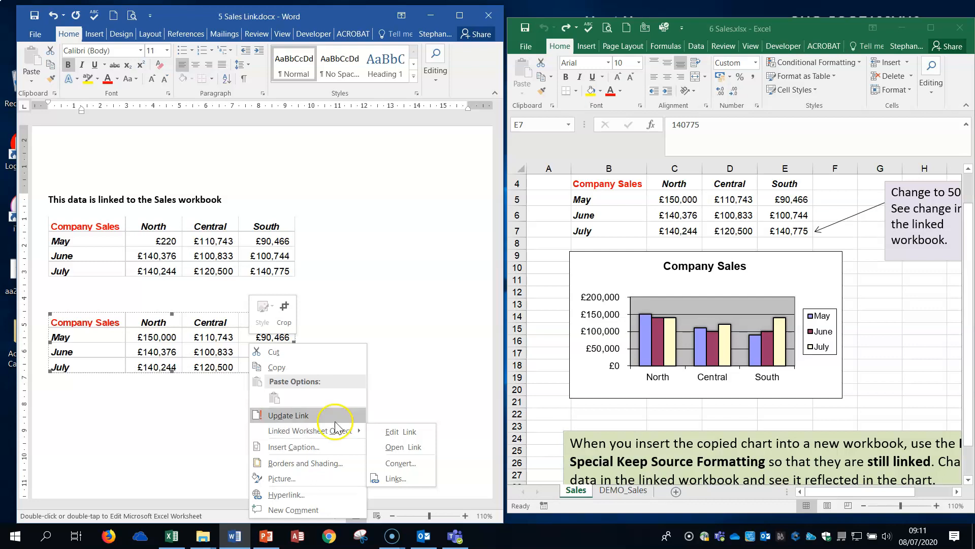
click(404, 286)
Copy the Company Sales column chart from the Sales sheet of 6 Sales.xlsx
click(66, 408)
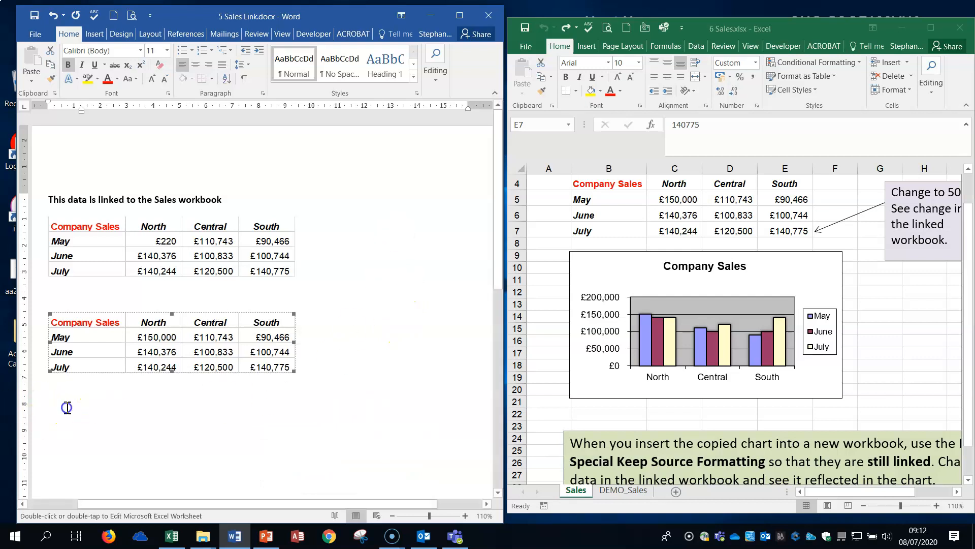
click(628, 270)
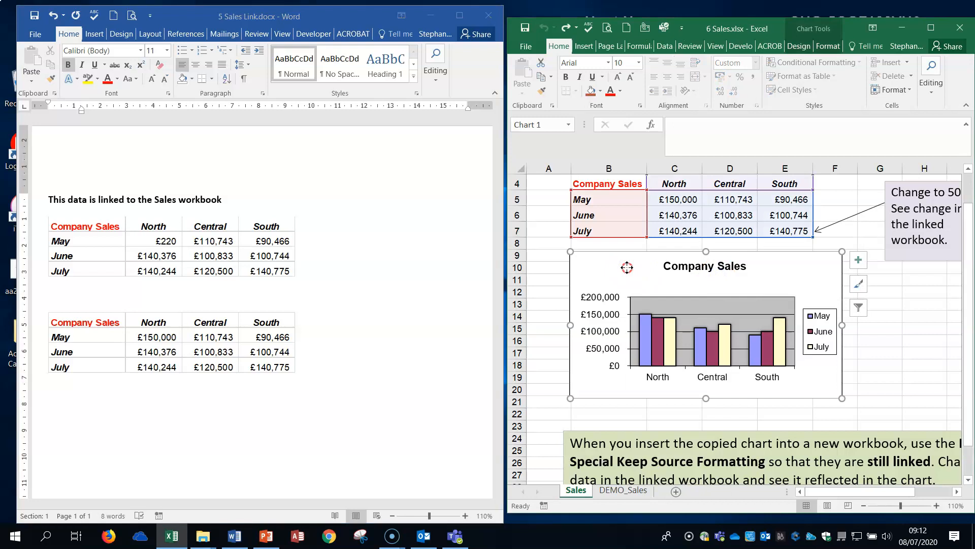
right_click(627, 267)
click(655, 276)
Paste the copied chart below the linked table in 5 Sales Link.docx as a linked Microsoft Excel Chart Object using Paste Special
click(59, 407)
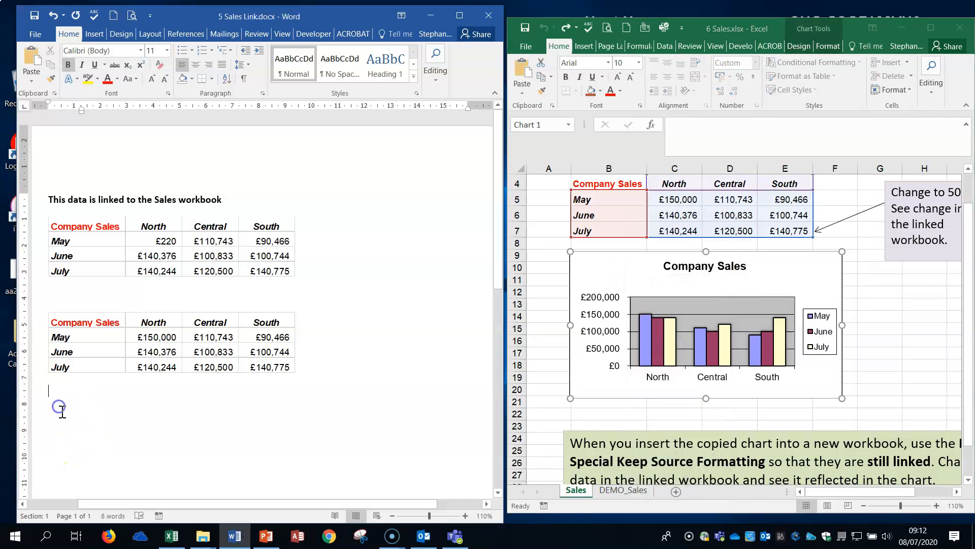
click(31, 83)
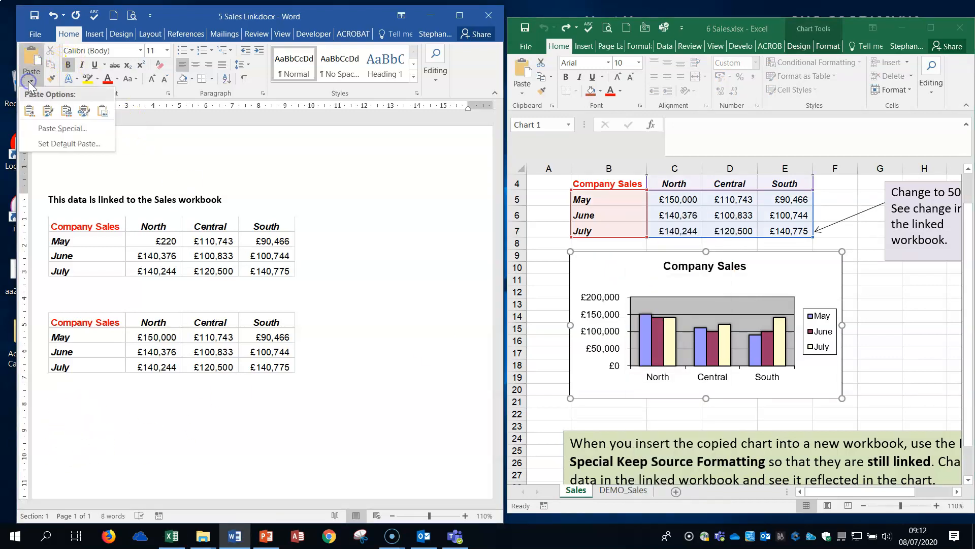
click(61, 129)
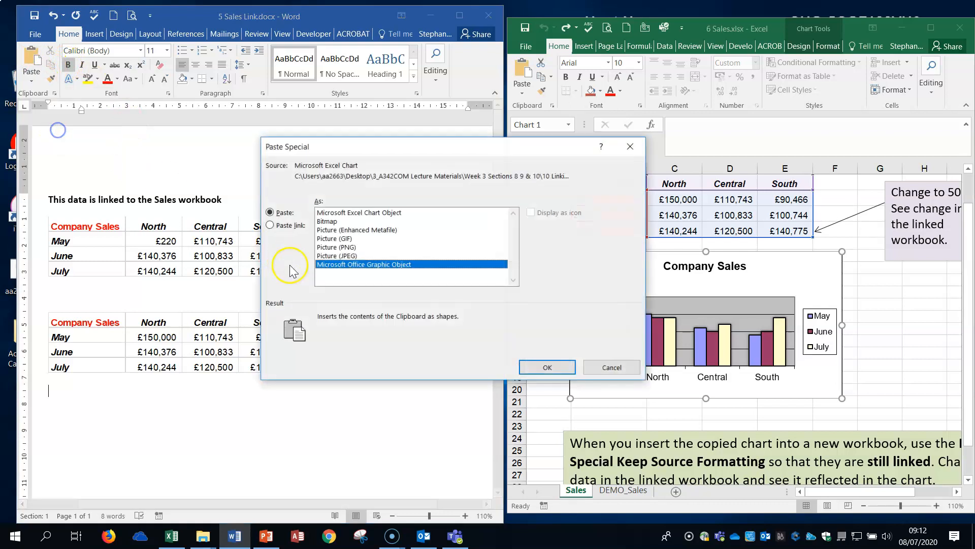
click(270, 225)
click(366, 213)
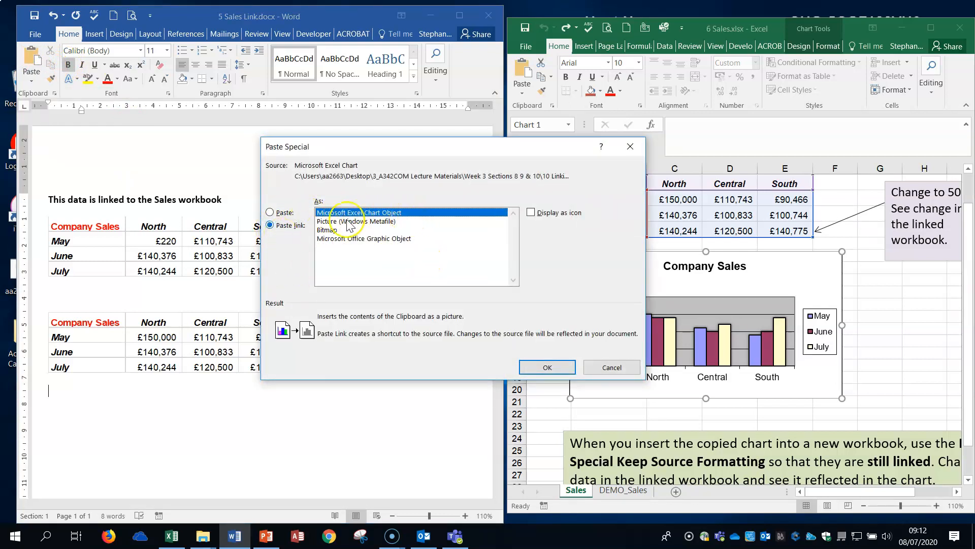
click(554, 373)
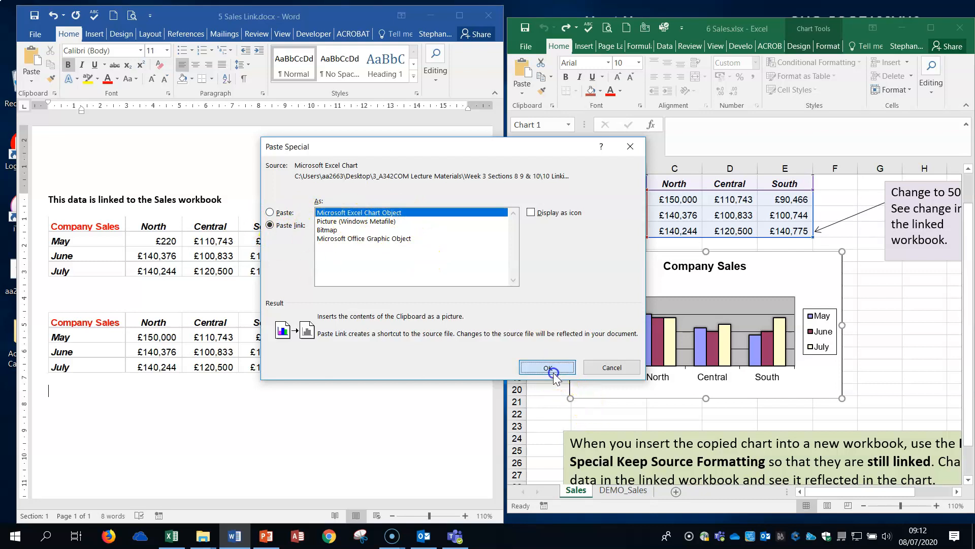
scroll(429, 398, down, 1)
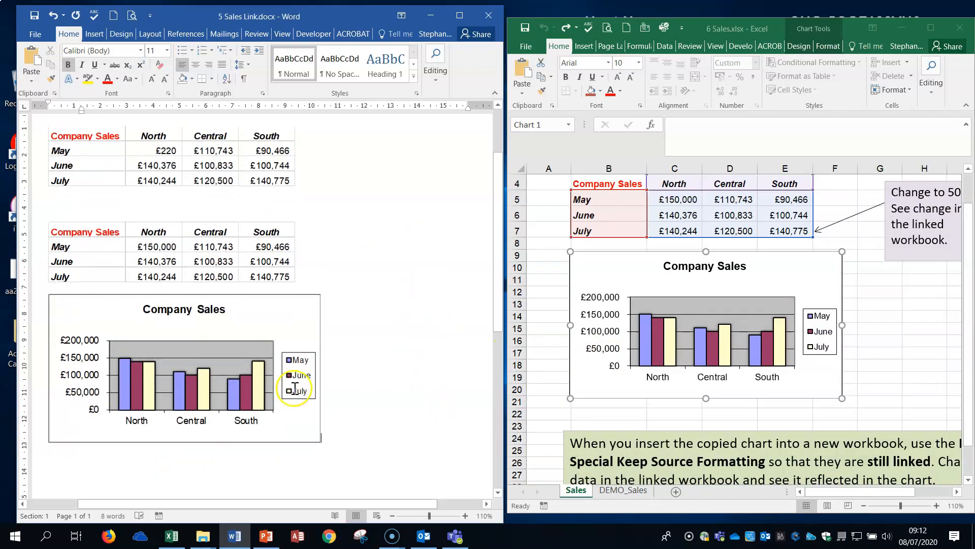
Set South's July sales in E7 on the Sales sheet of the workbook to 50
click(790, 354)
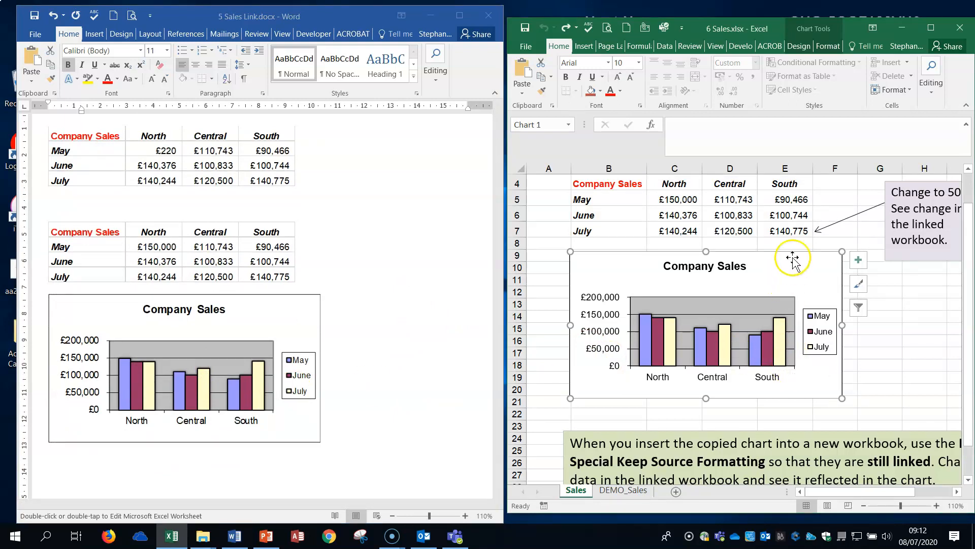
click(796, 232)
text(50)
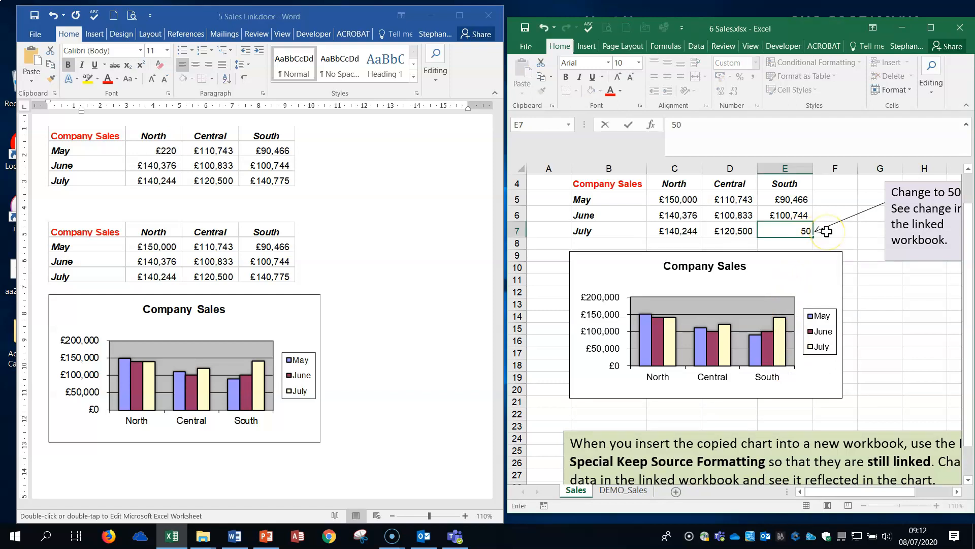
key(Return)
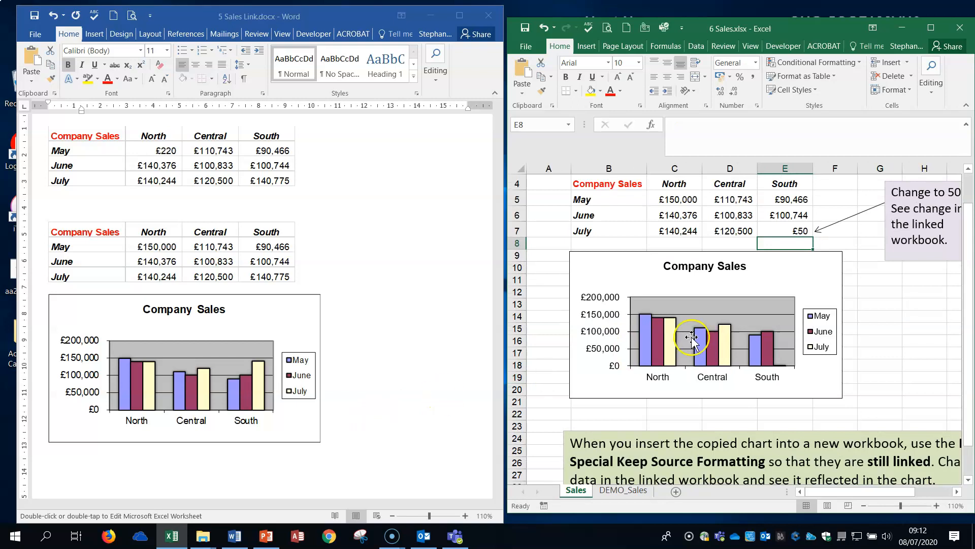
Update the link of the Company Sales chart in the Word document and deselect the chart
click(298, 427)
right_click(298, 427)
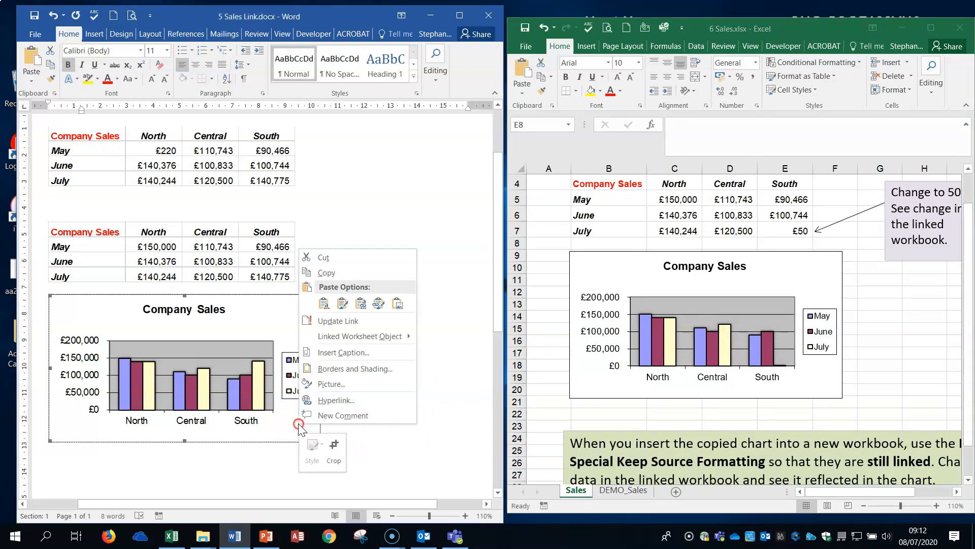
click(336, 320)
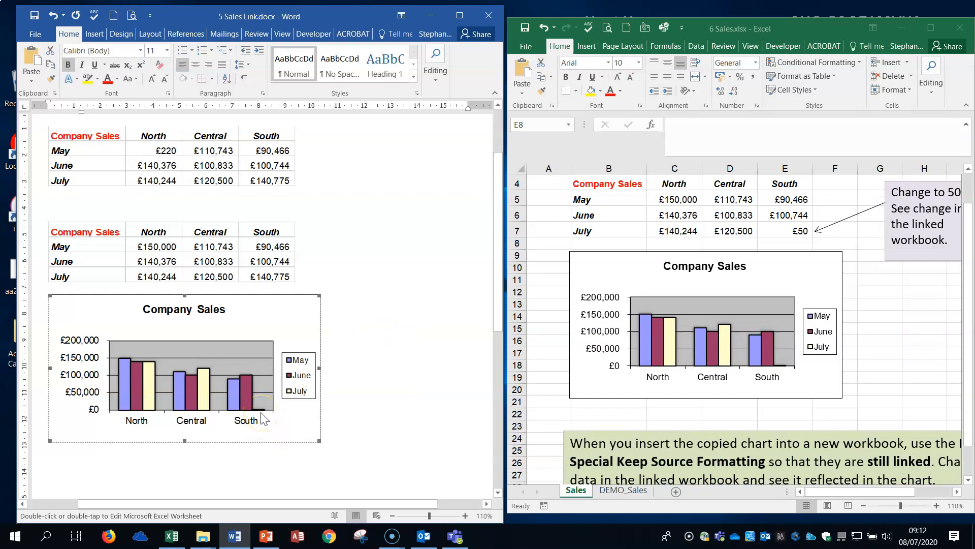
click(436, 370)
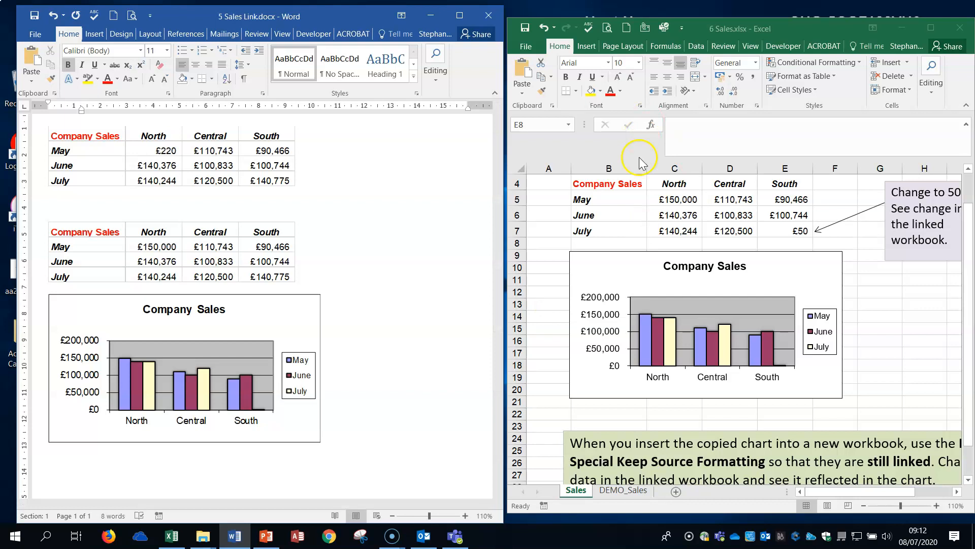
Open the embedded Company Sales table in the Word document for in-place editing twice, leaving the edit mode each time without changes
double_click(245, 169)
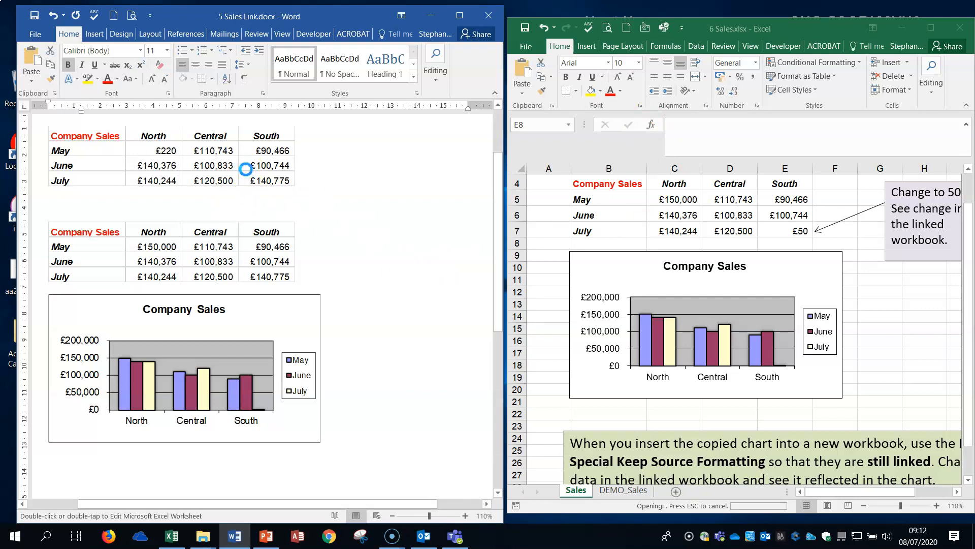
click(389, 257)
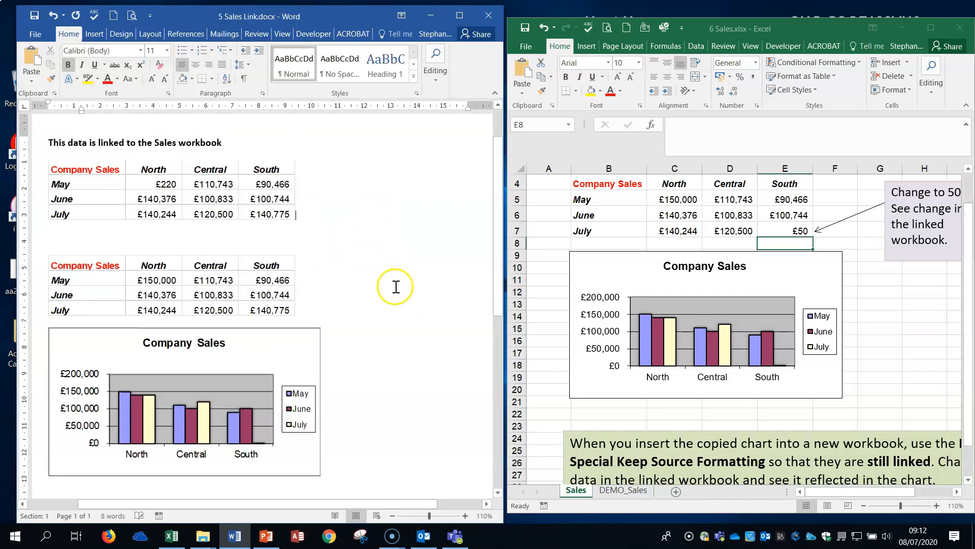
double_click(238, 174)
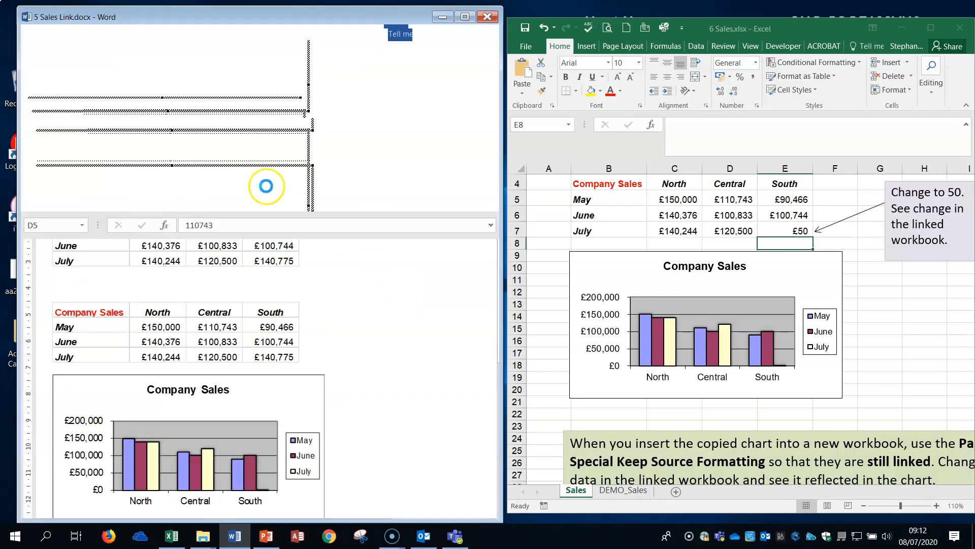
click(400, 296)
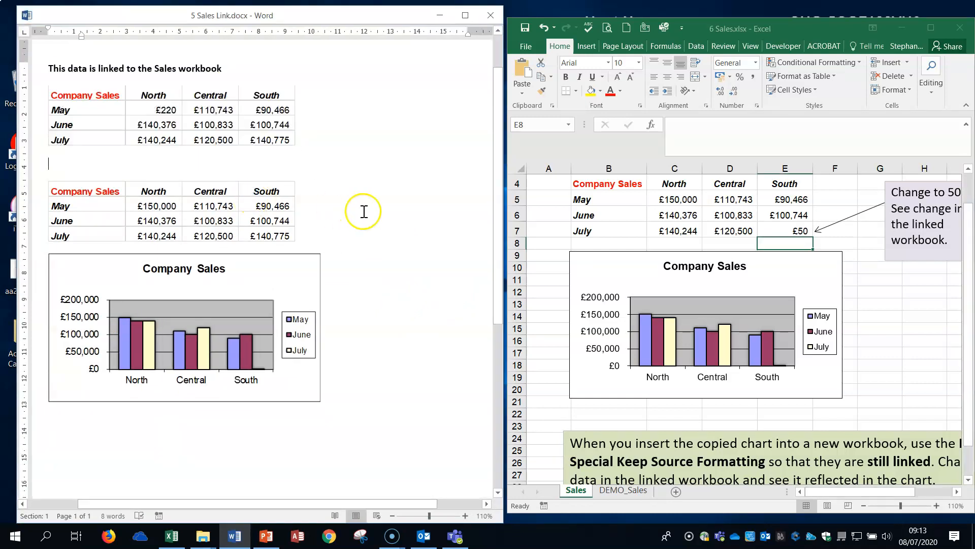
Open the linked Company Sales table's source range in 6 Sales.xlsx from the Word document, and return to the document
double_click(266, 286)
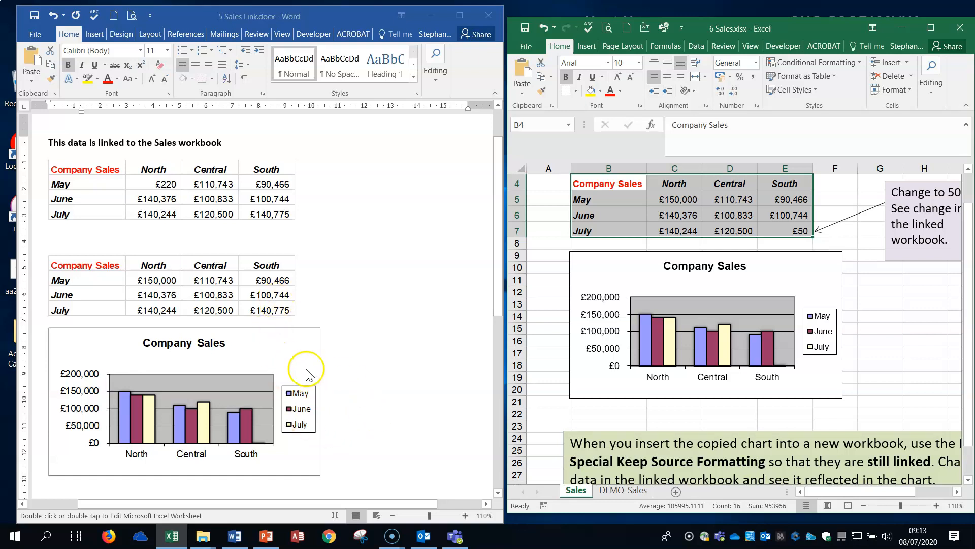
click(291, 353)
click(370, 323)
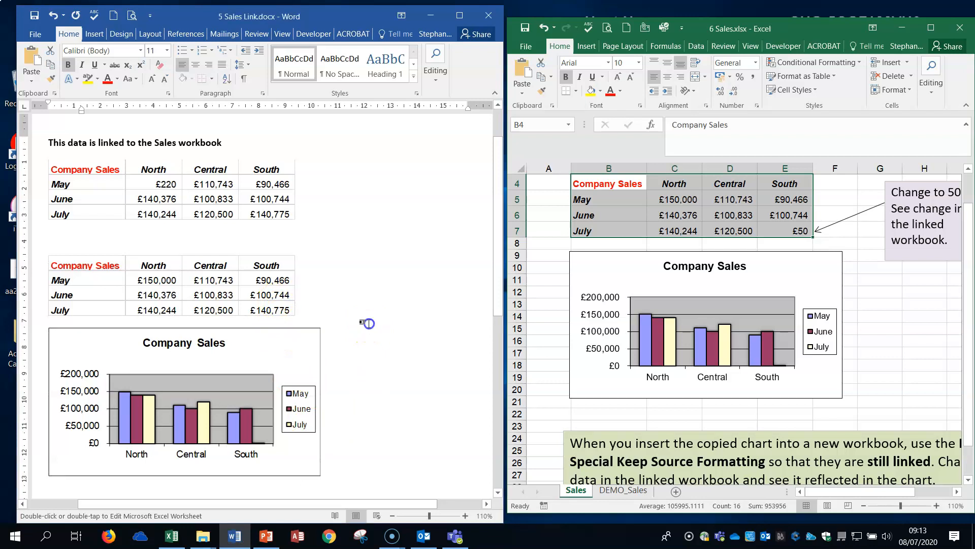
Close 5 Sales Link.docx with its changes saved, and close 6 Sales.xlsx without saving
click(489, 17)
click(441, 294)
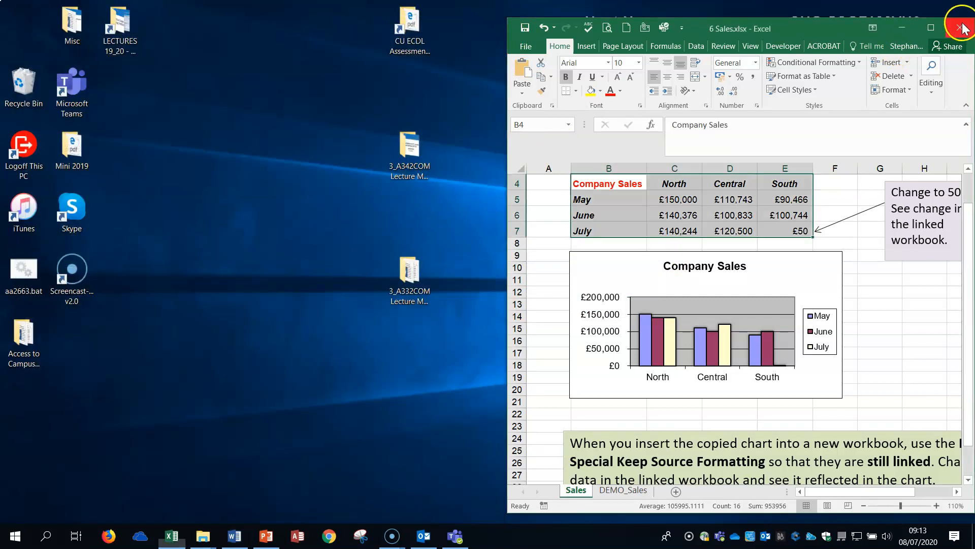
click(959, 28)
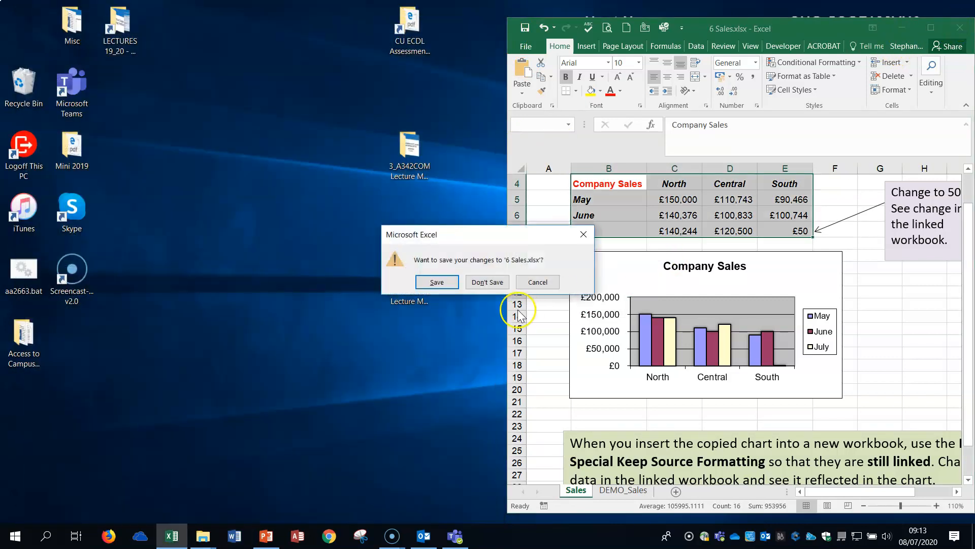
click(483, 284)
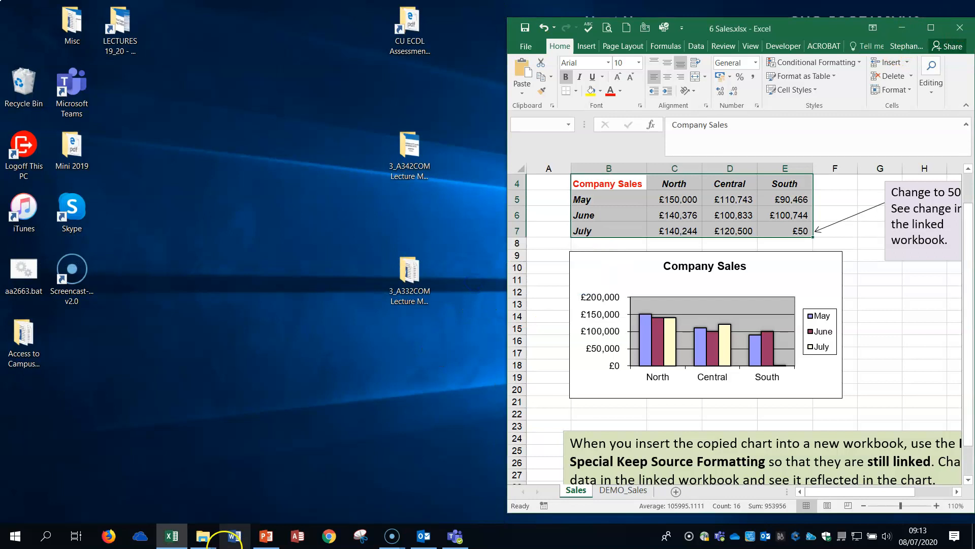
Open Demo Sales Link - Copy.docx from the 1_Linking folder in Word and widen its window to show the whole Paste Special picture
mouse_move(199, 535)
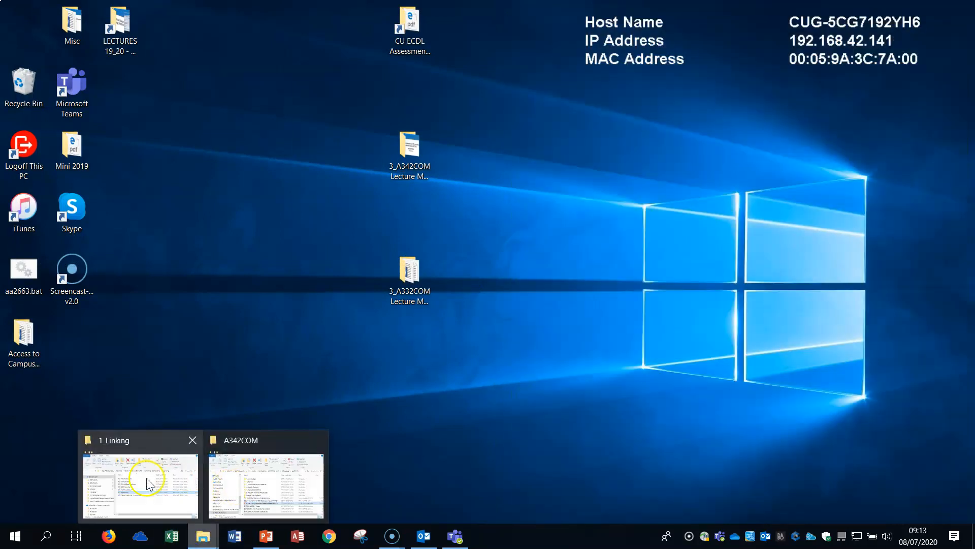
click(147, 477)
drag(555, 98, 490, 117)
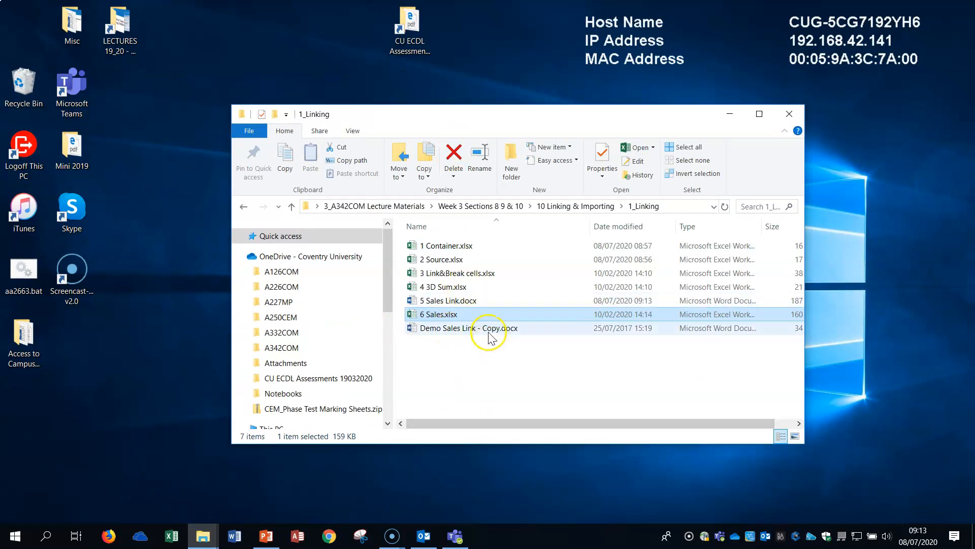
double_click(466, 333)
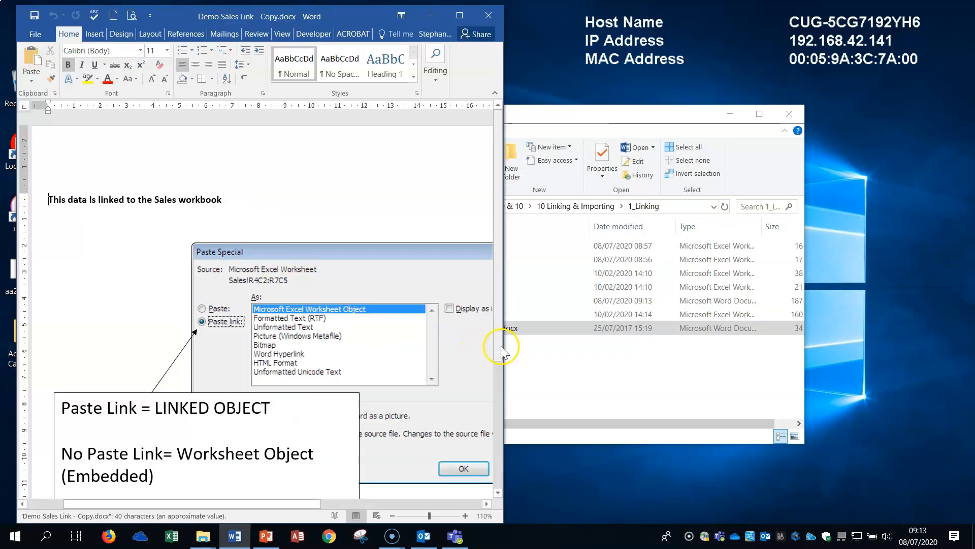
drag(504, 437, 677, 421)
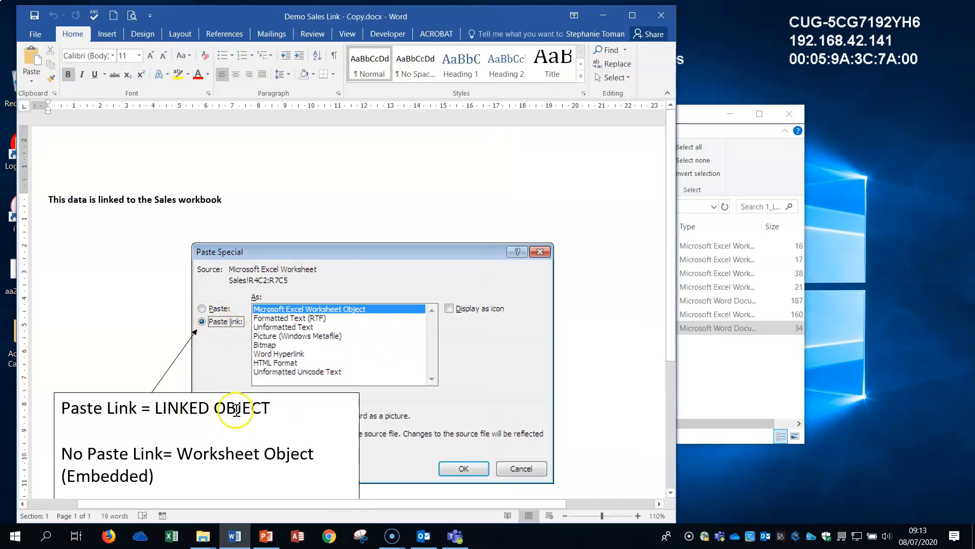